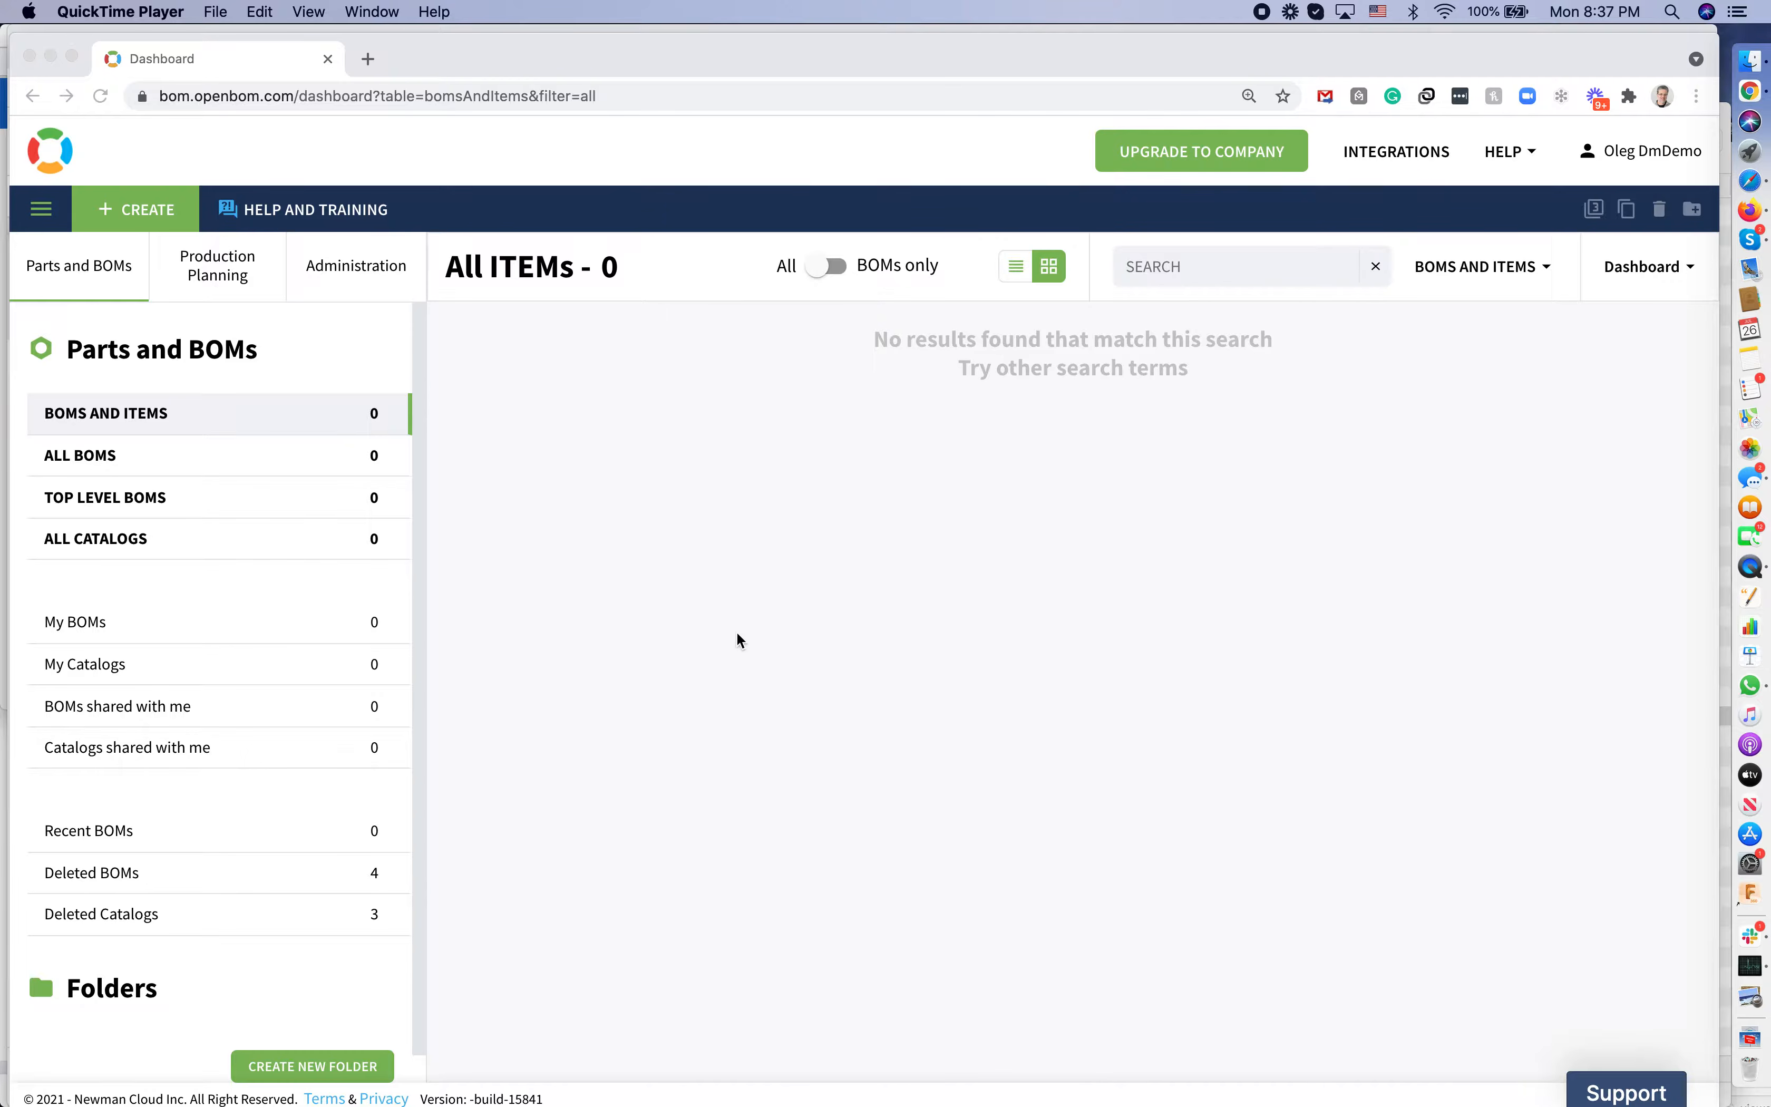
Remove the account's demo data from OpenBOM
left_click(745, 642)
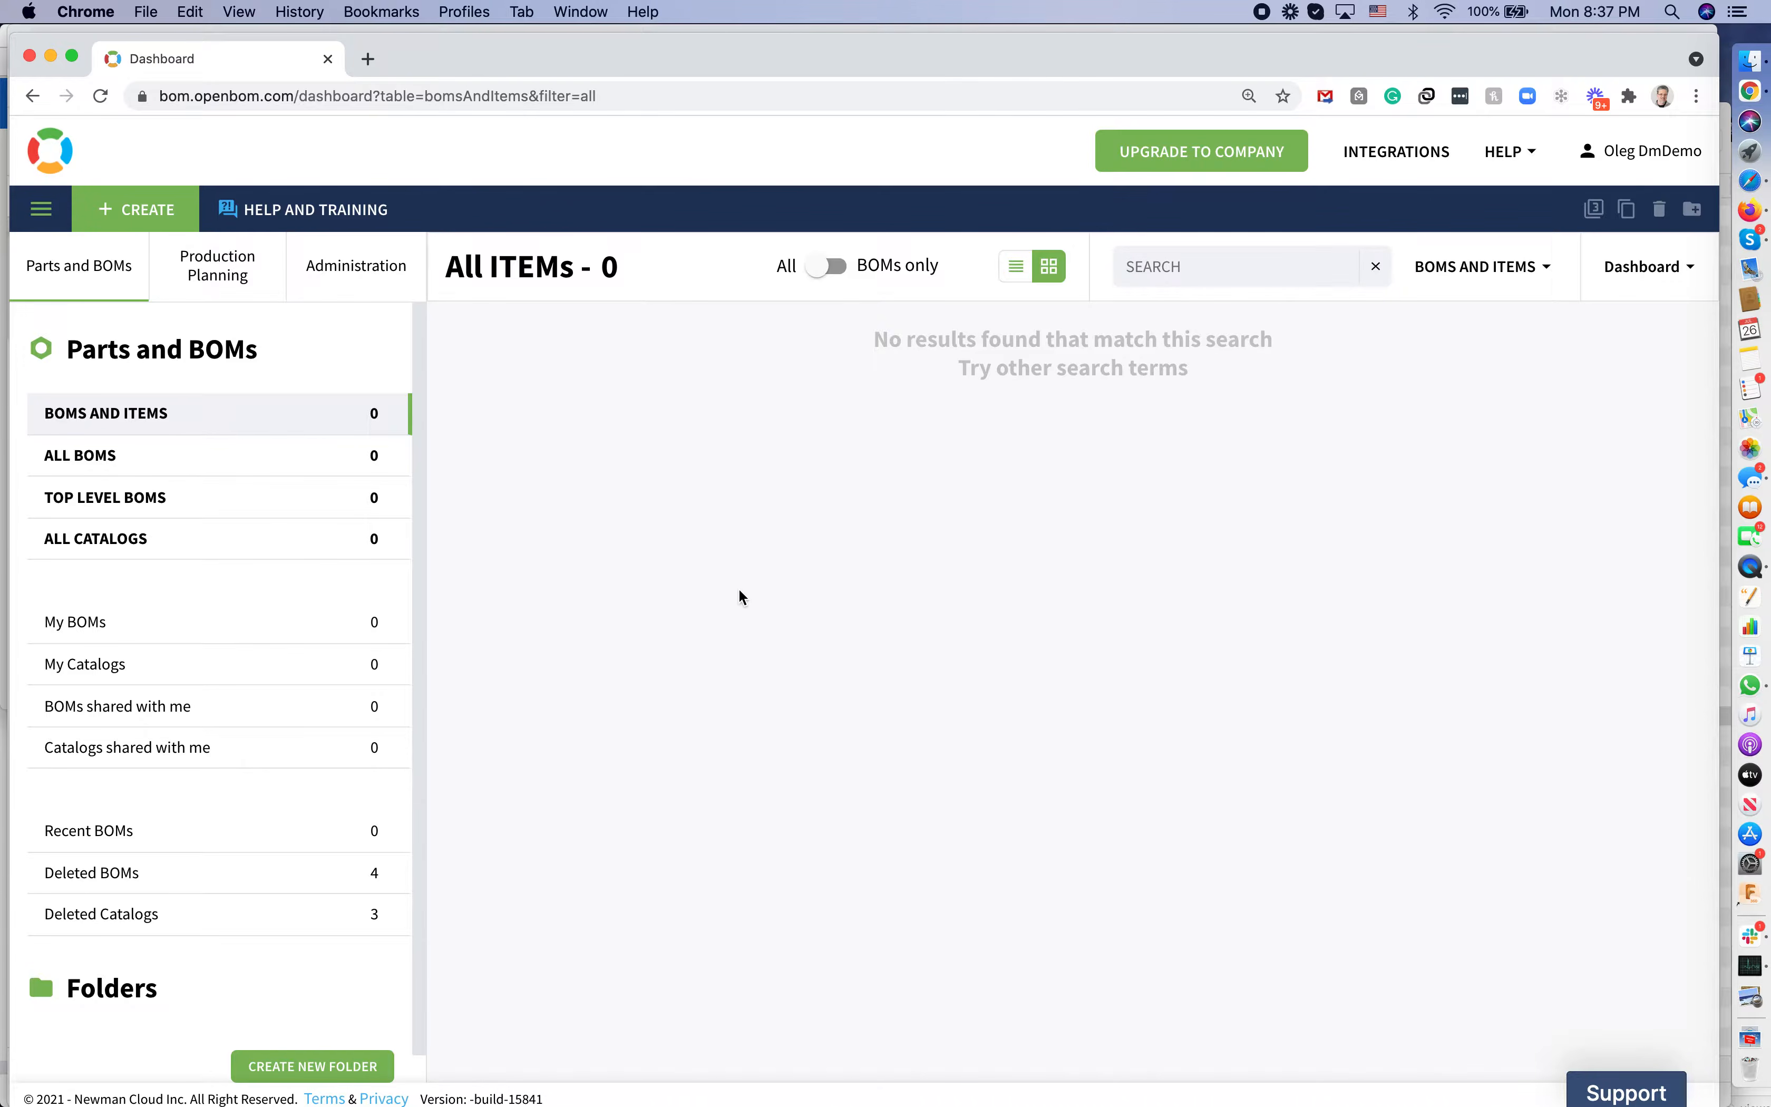
left_click(1532, 155)
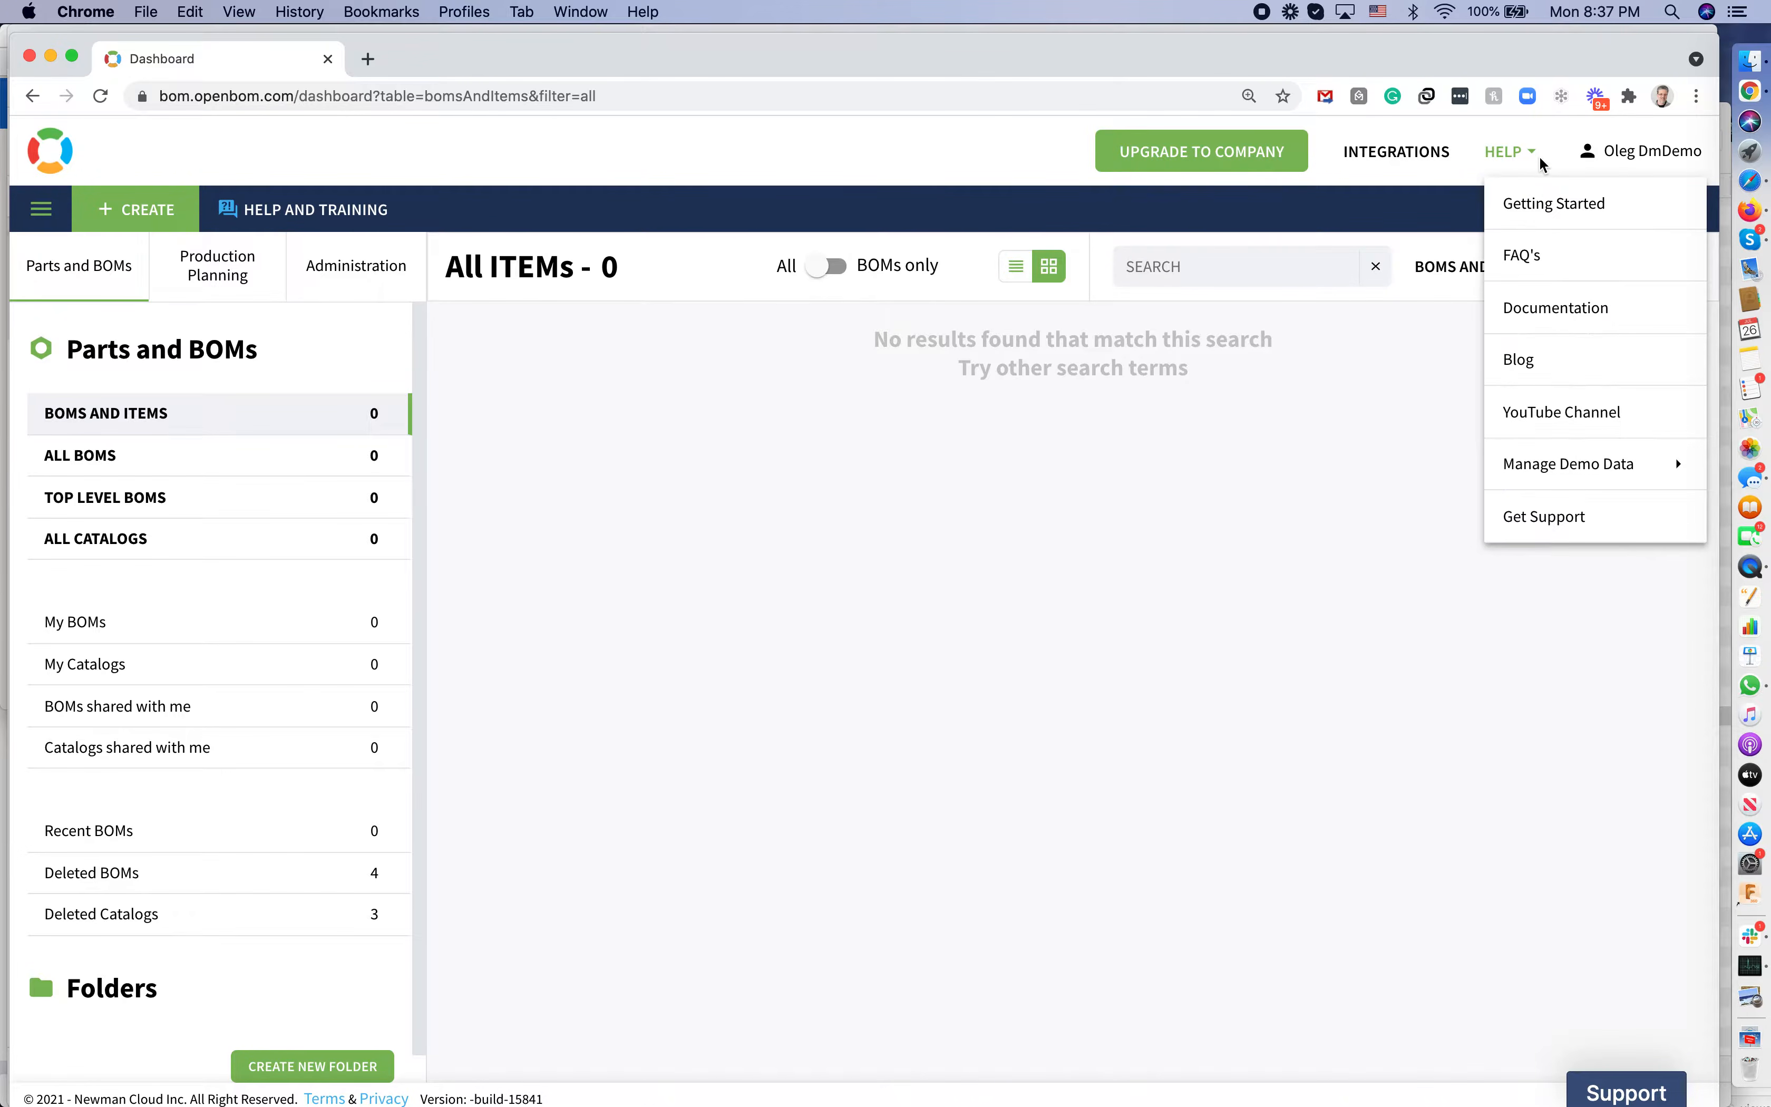
mouse_move(1567, 484)
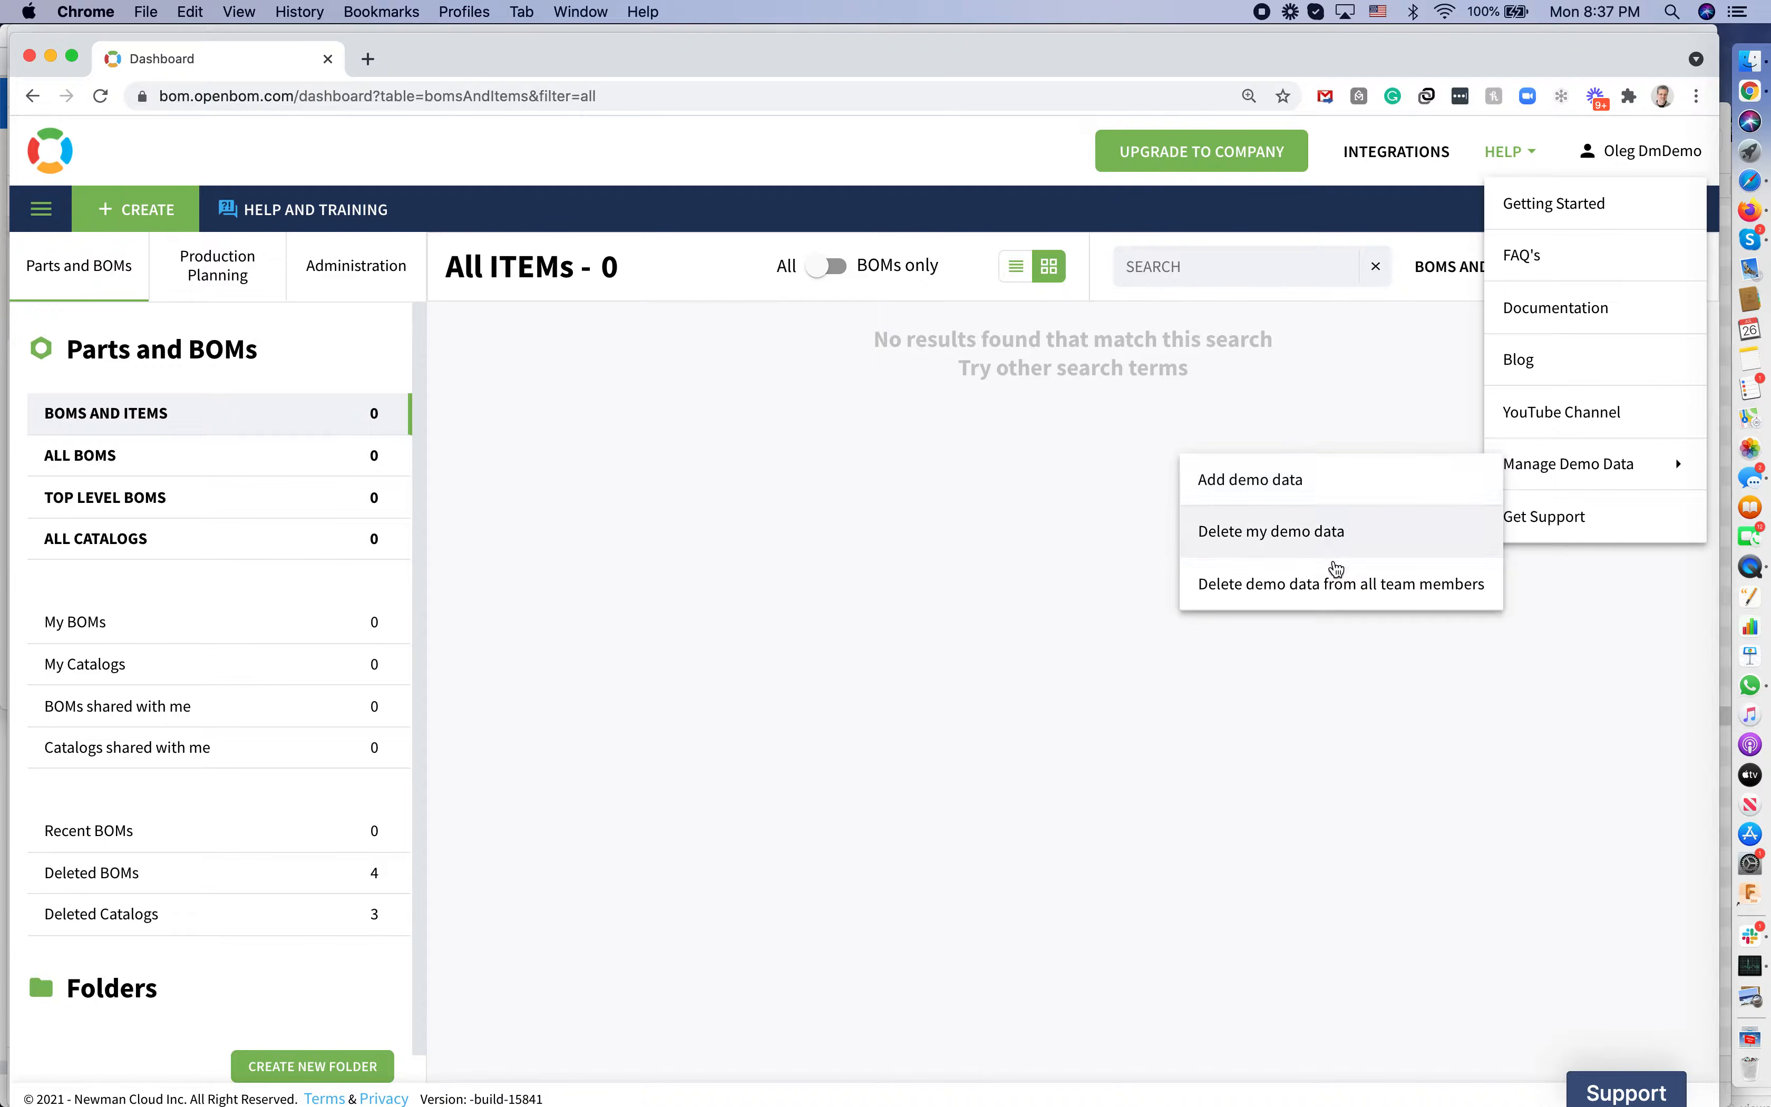
left_click(1271, 720)
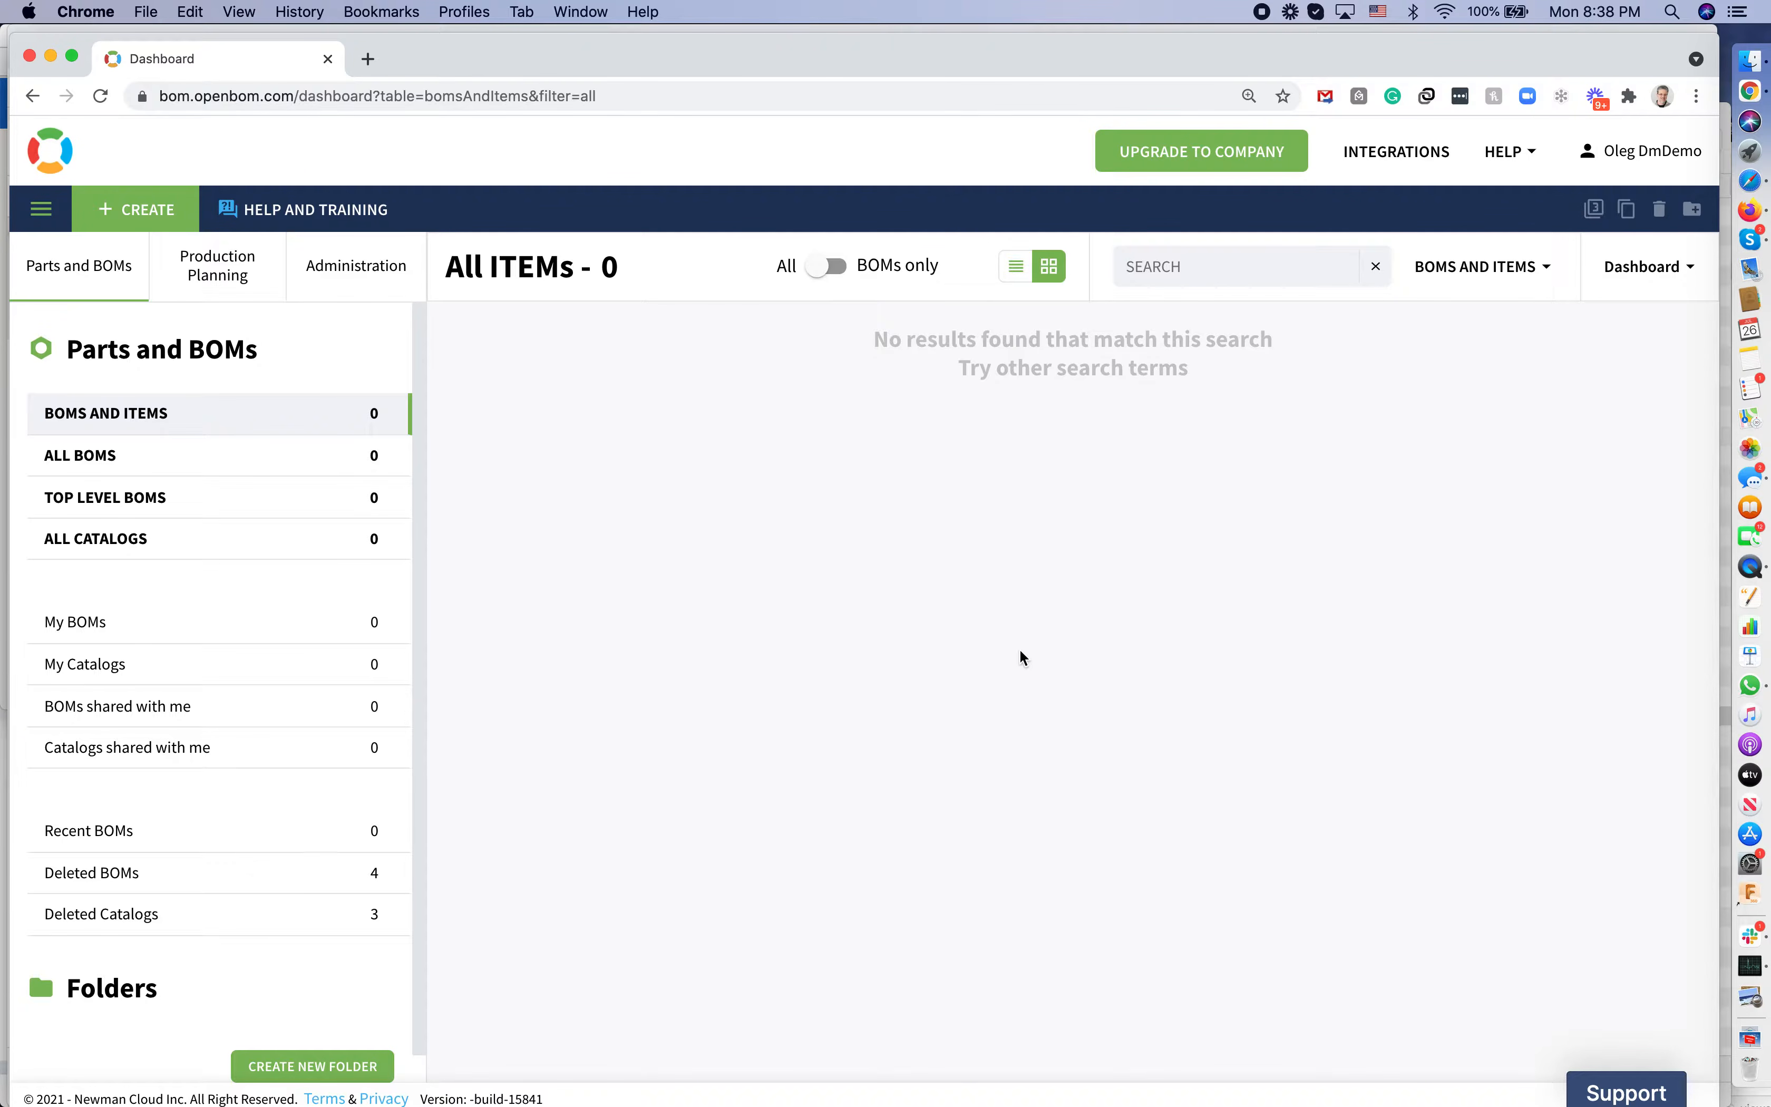
Start a new catalog named 'Mechanical Items'
left_click(151, 215)
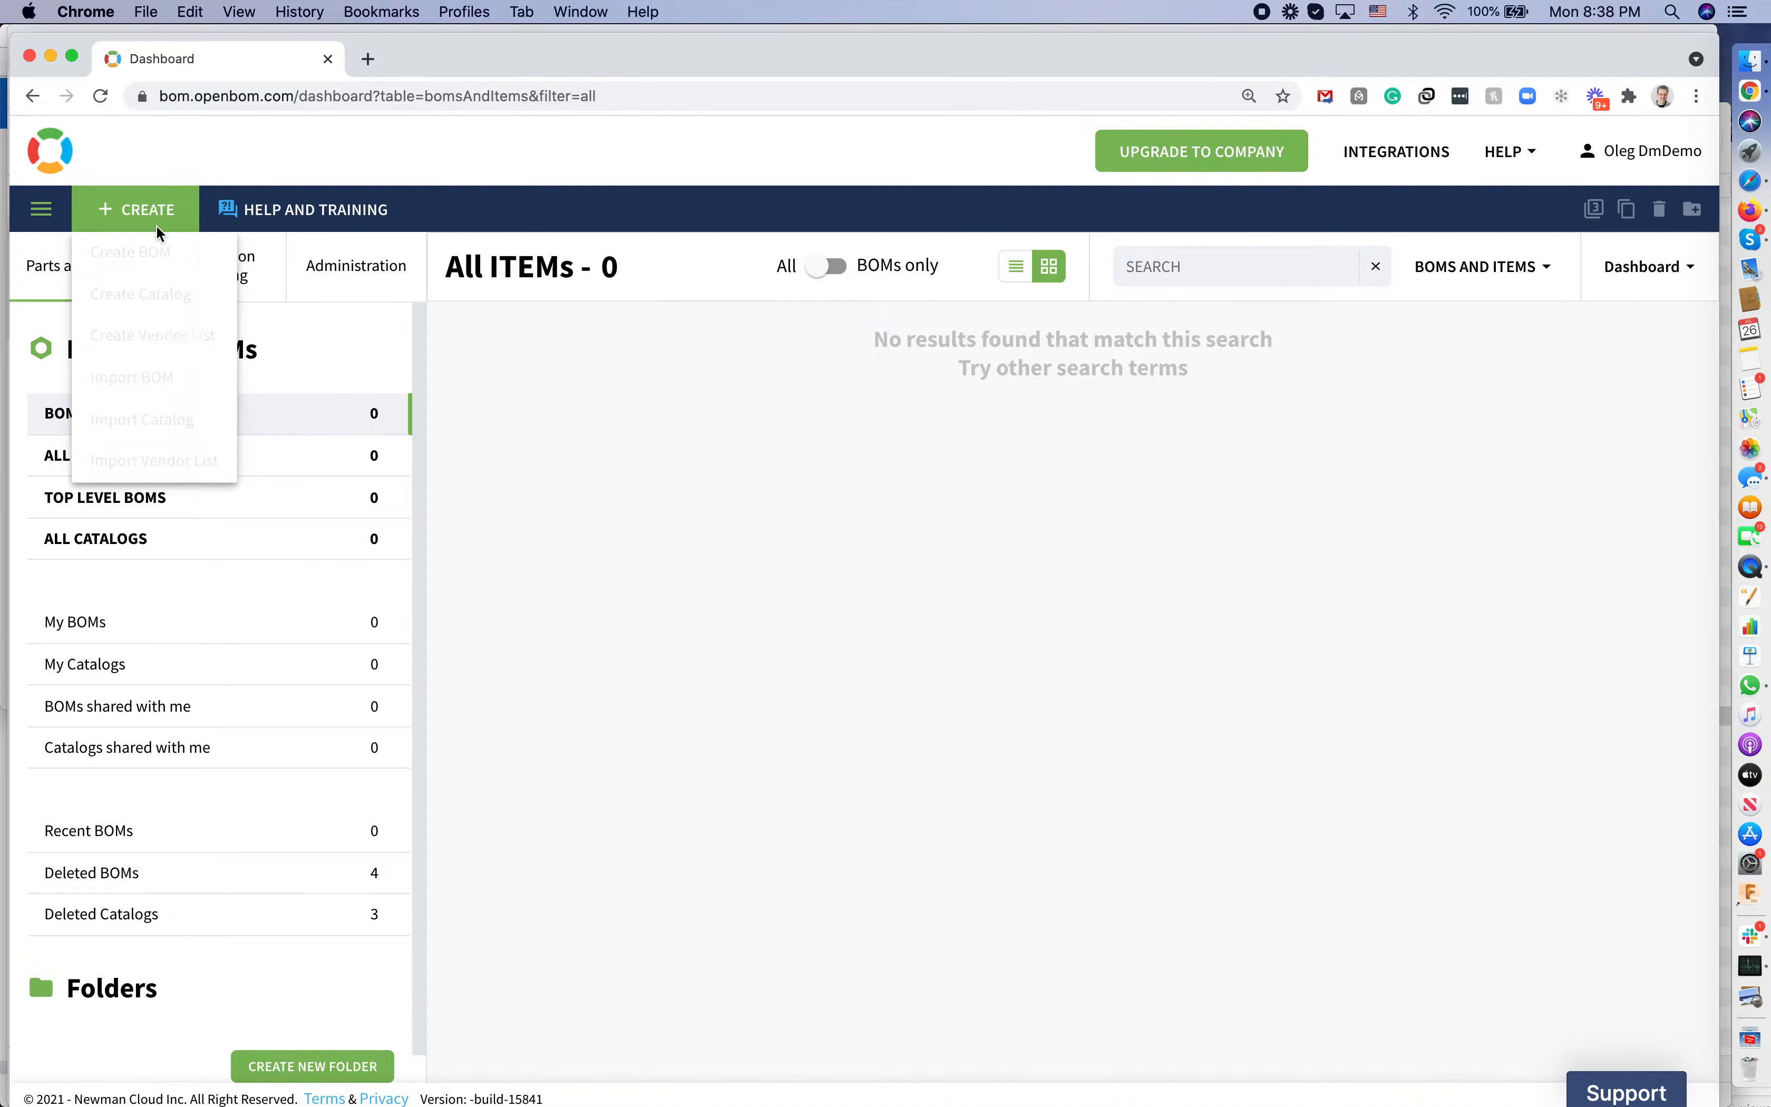
left_click(174, 294)
left_click(695, 303)
type("Mechanical Itrm")
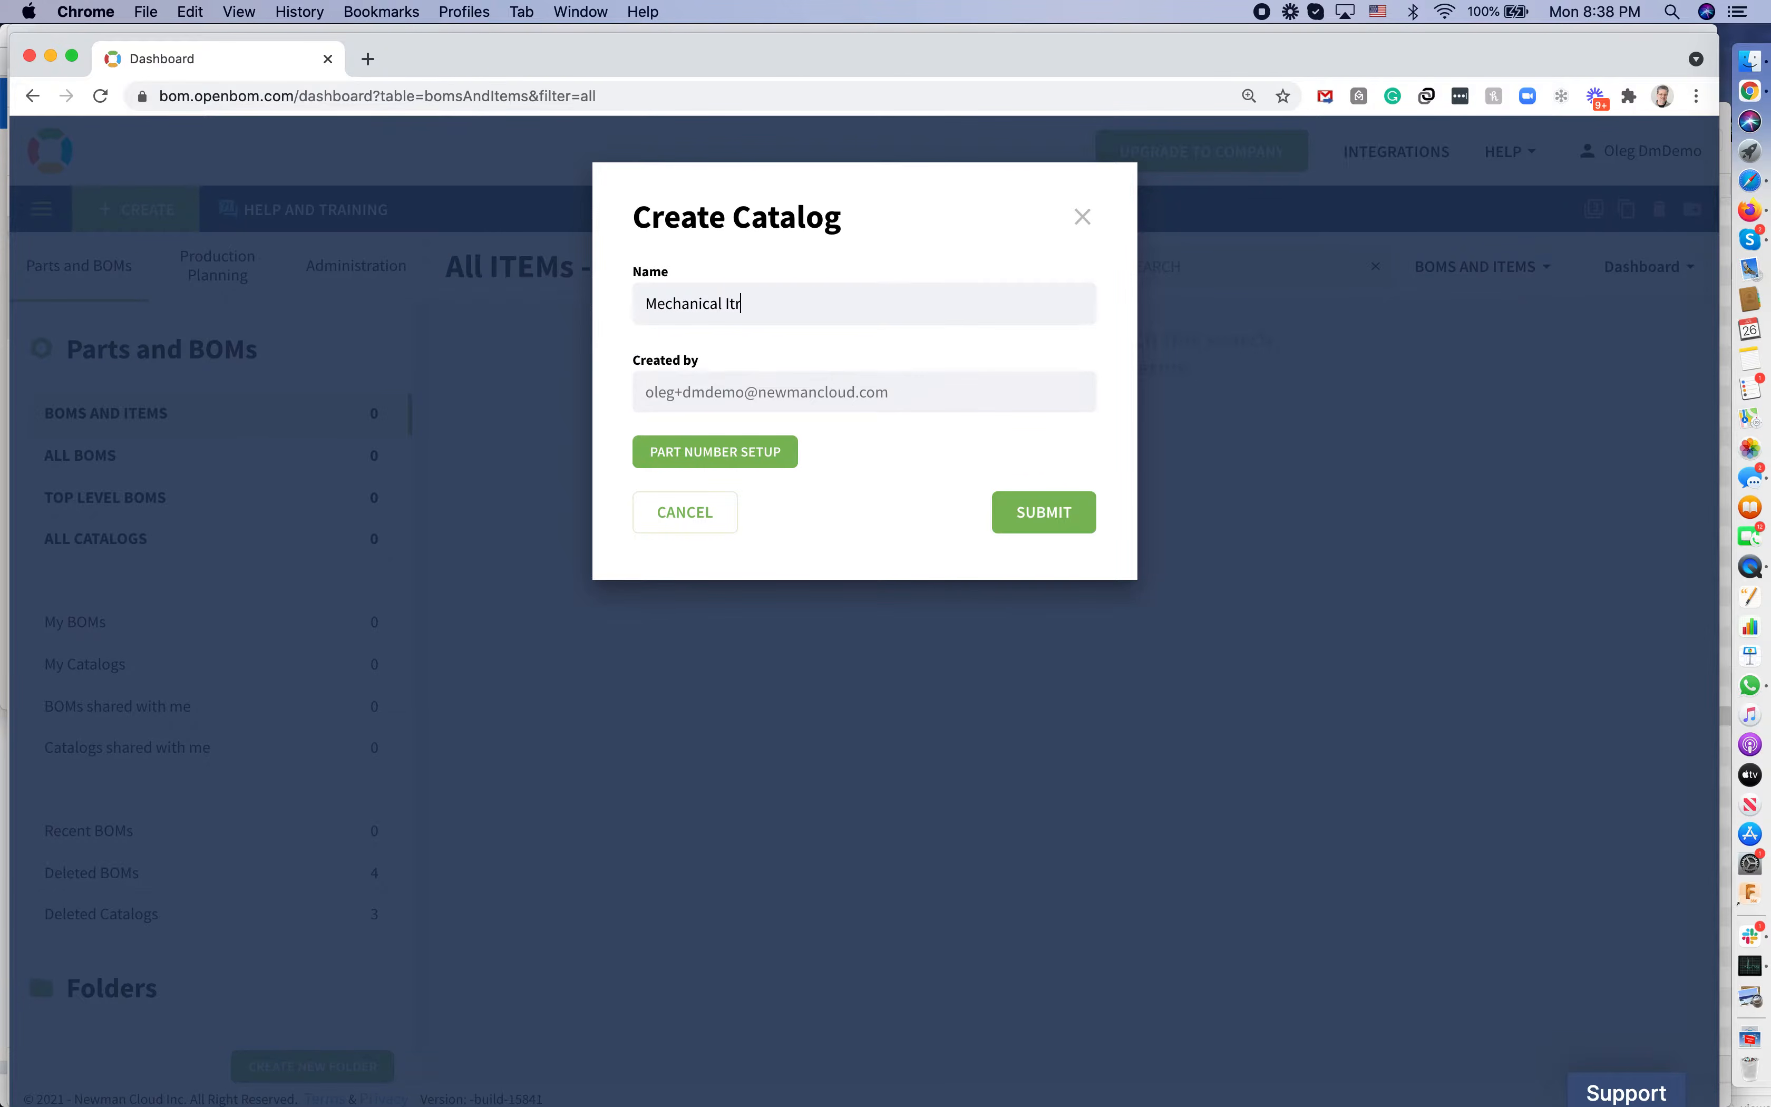
key("BackSpace")
key("BackSpace")
key("BackSpace")
type("etems")
Create a part number template with the prefix MI
left_click(739, 457)
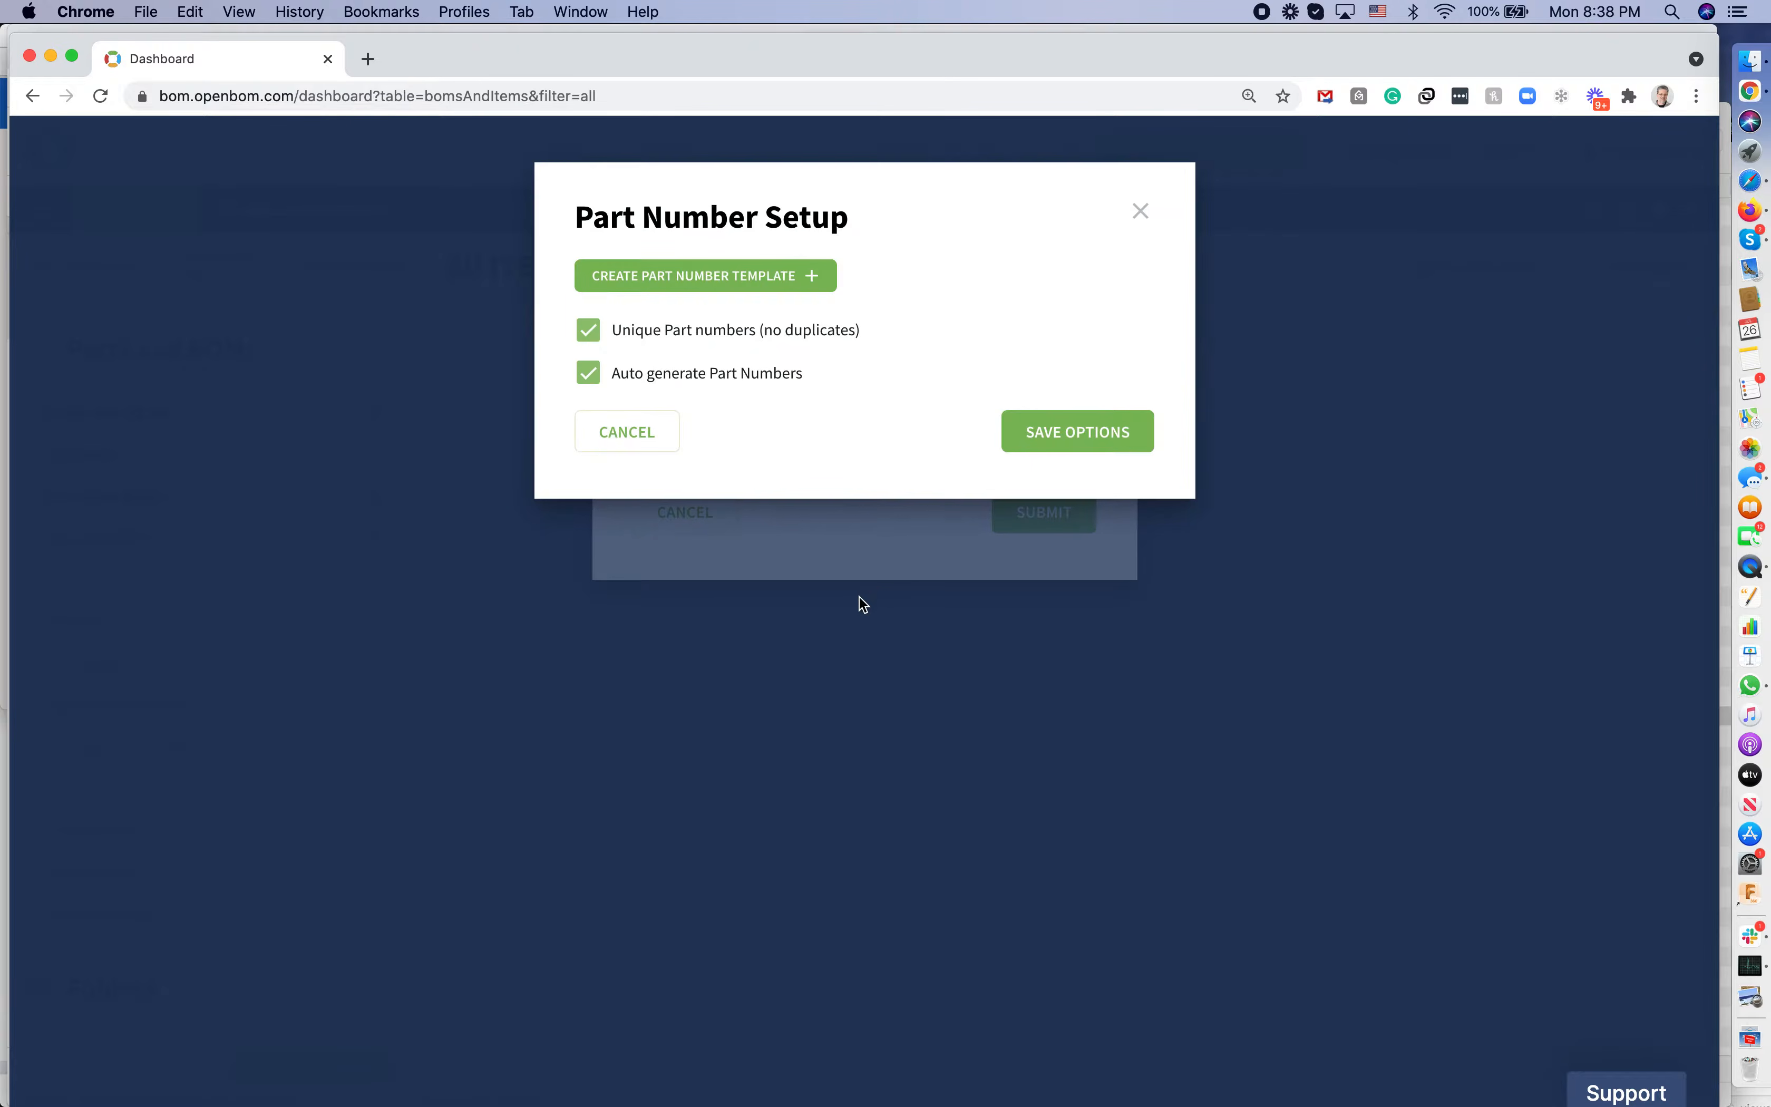
left_click(735, 274)
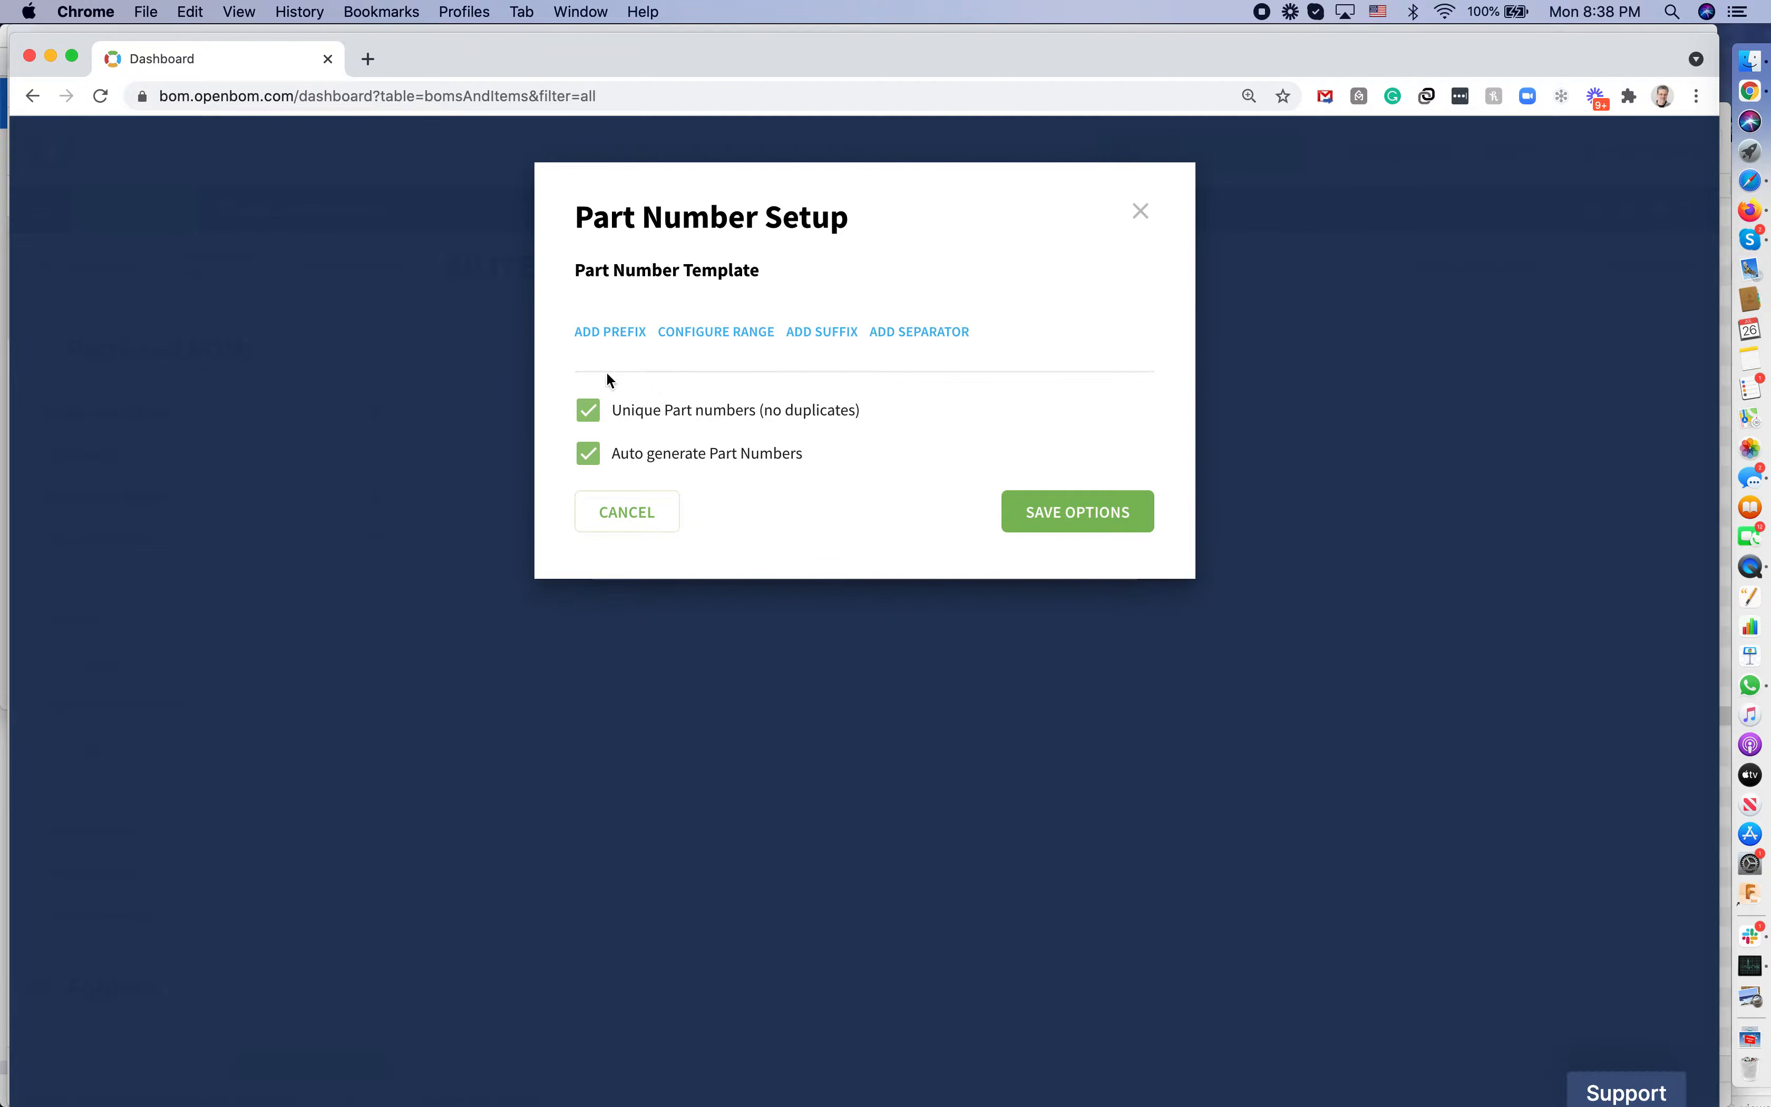
left_click(582, 333)
type("MI")
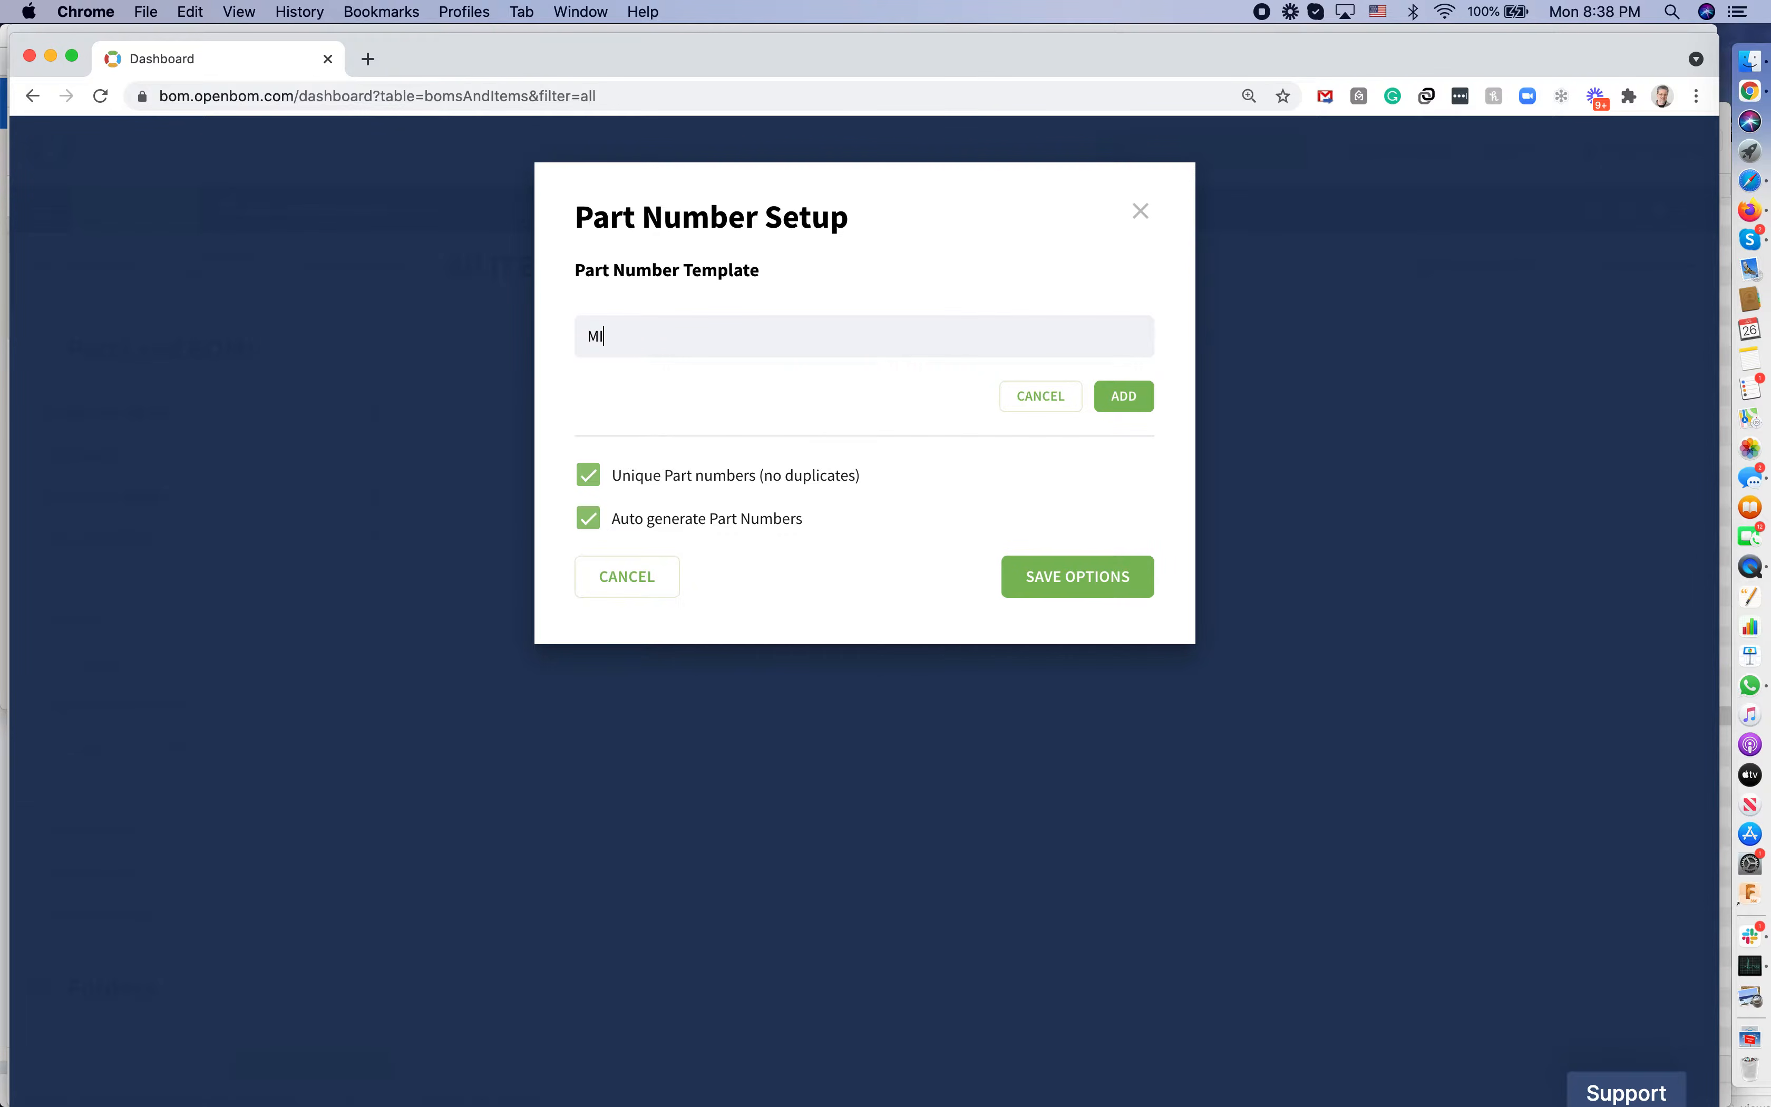
left_click(1124, 396)
Add a part number range of 000 to 999 by 1, then save the numbering options
left_click(709, 373)
left_click(680, 379)
type("000")
key("Tab")
type("1")
key("Tab")
type("999")
key("Tab")
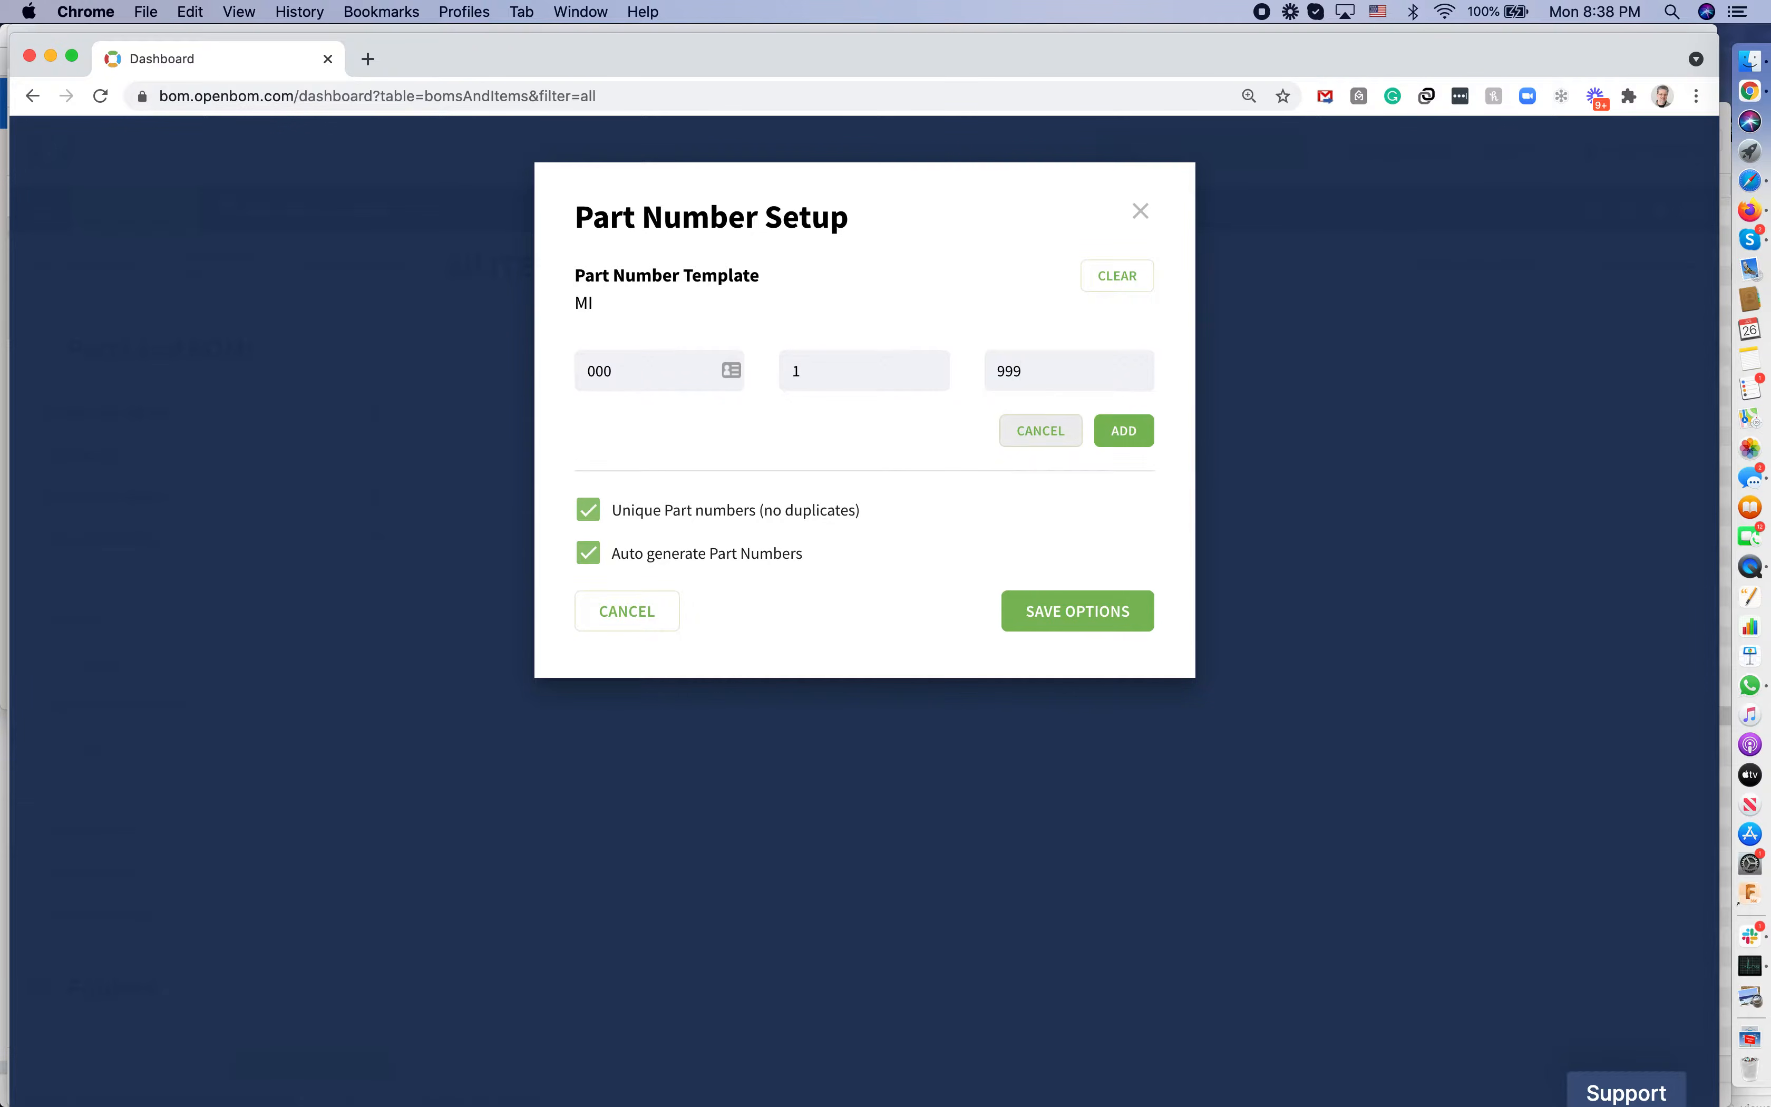
left_click(1118, 433)
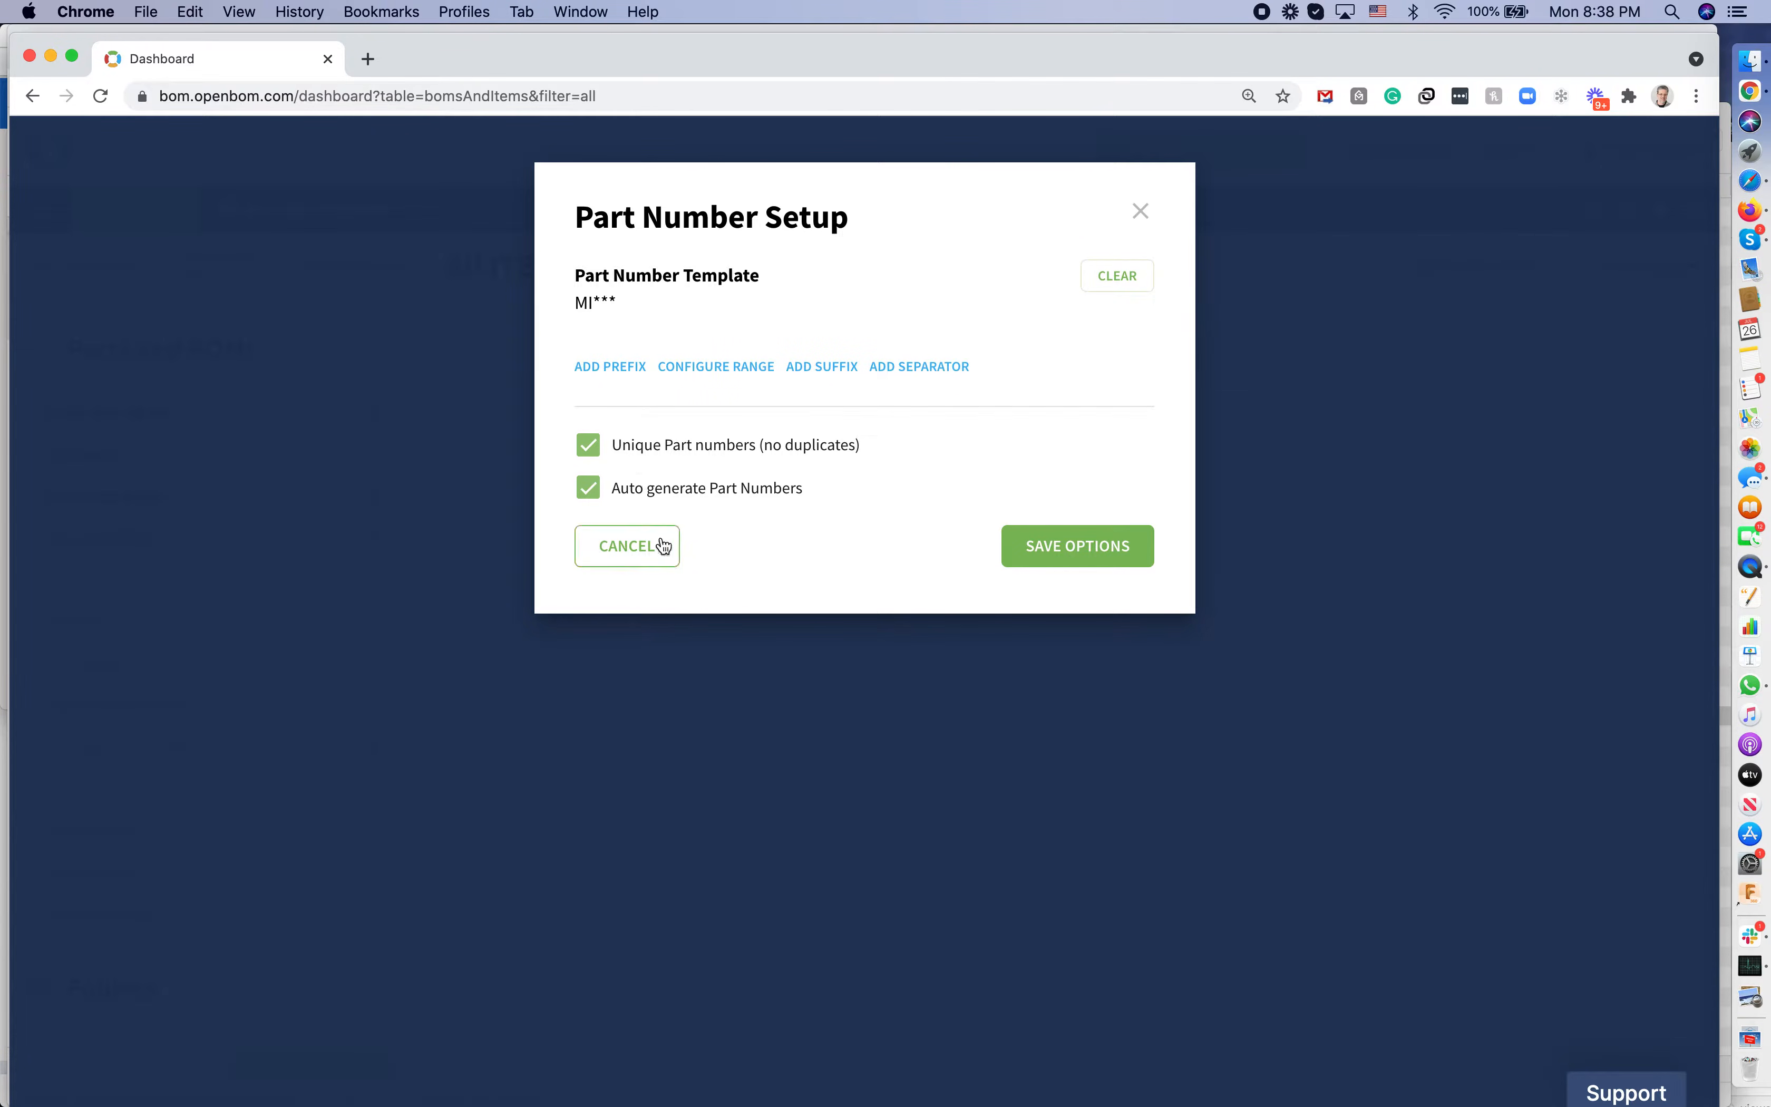
left_click(1083, 549)
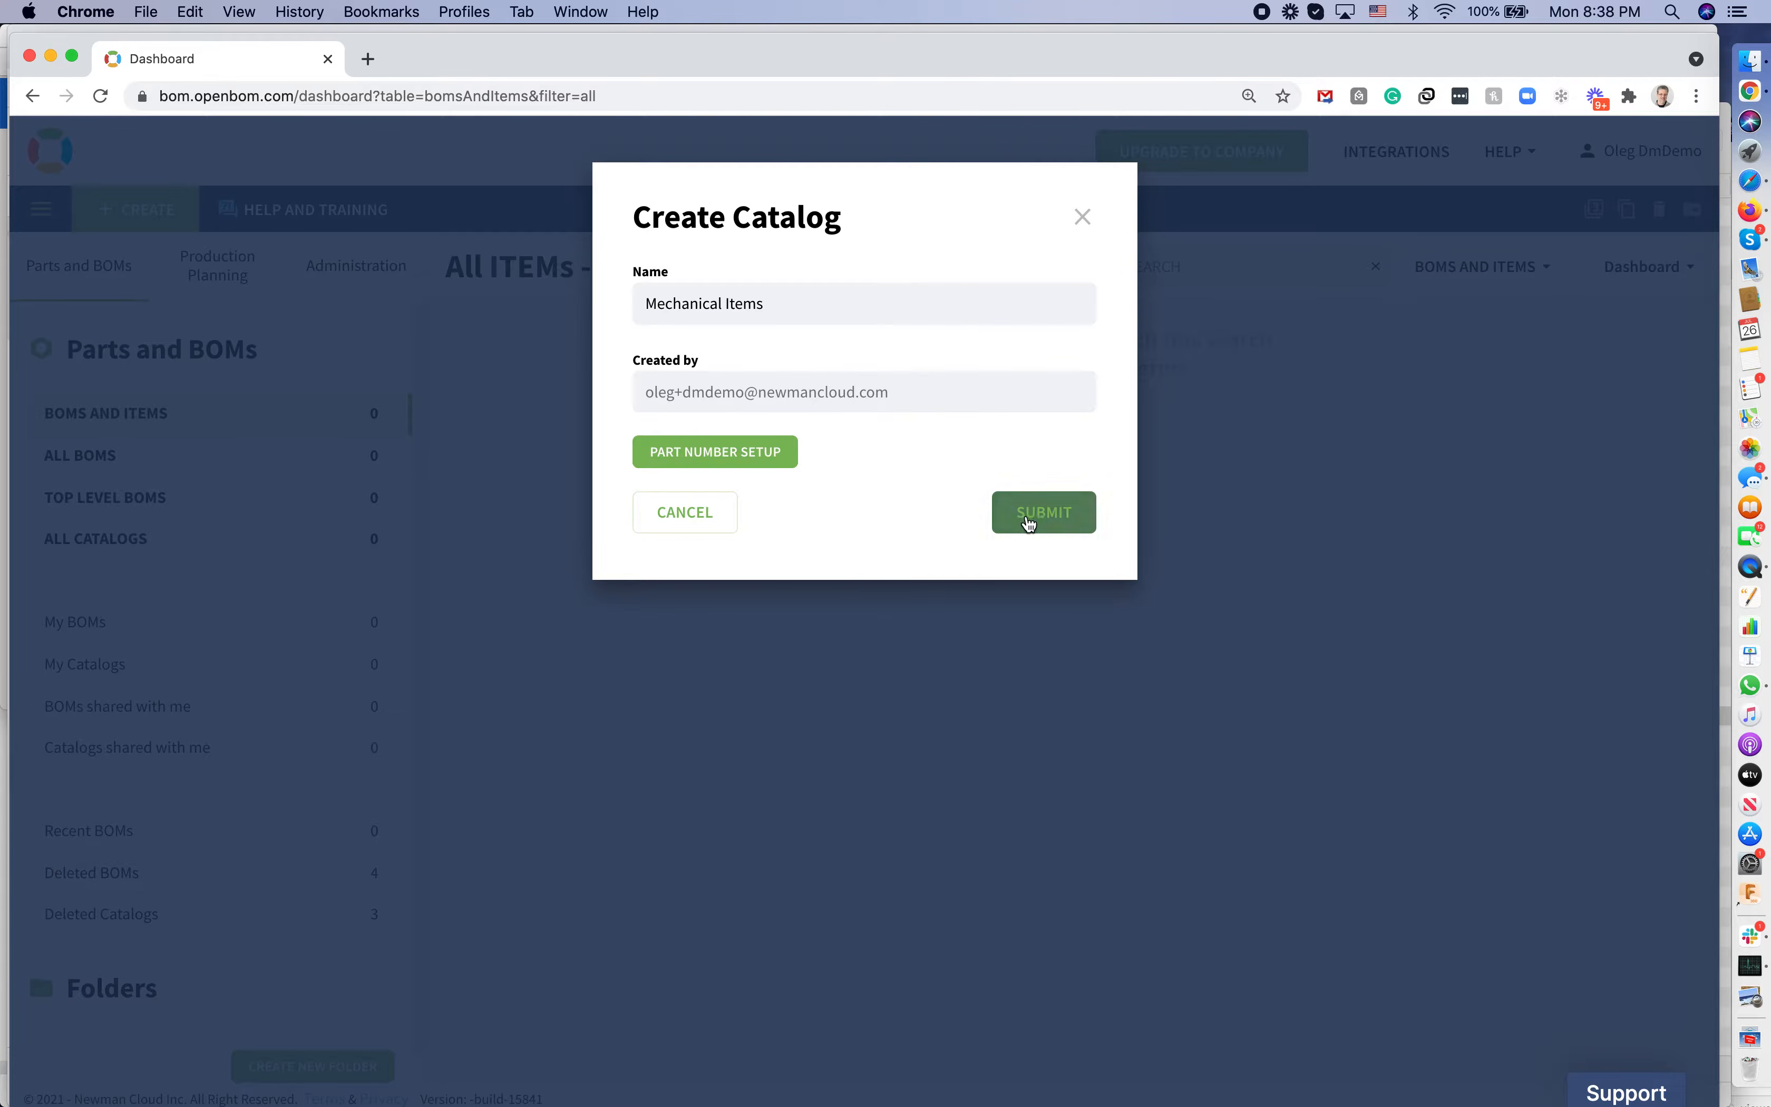
Create the catalog and insert a Manufacturer PN column right of Thumbnail image
left_click(1029, 516)
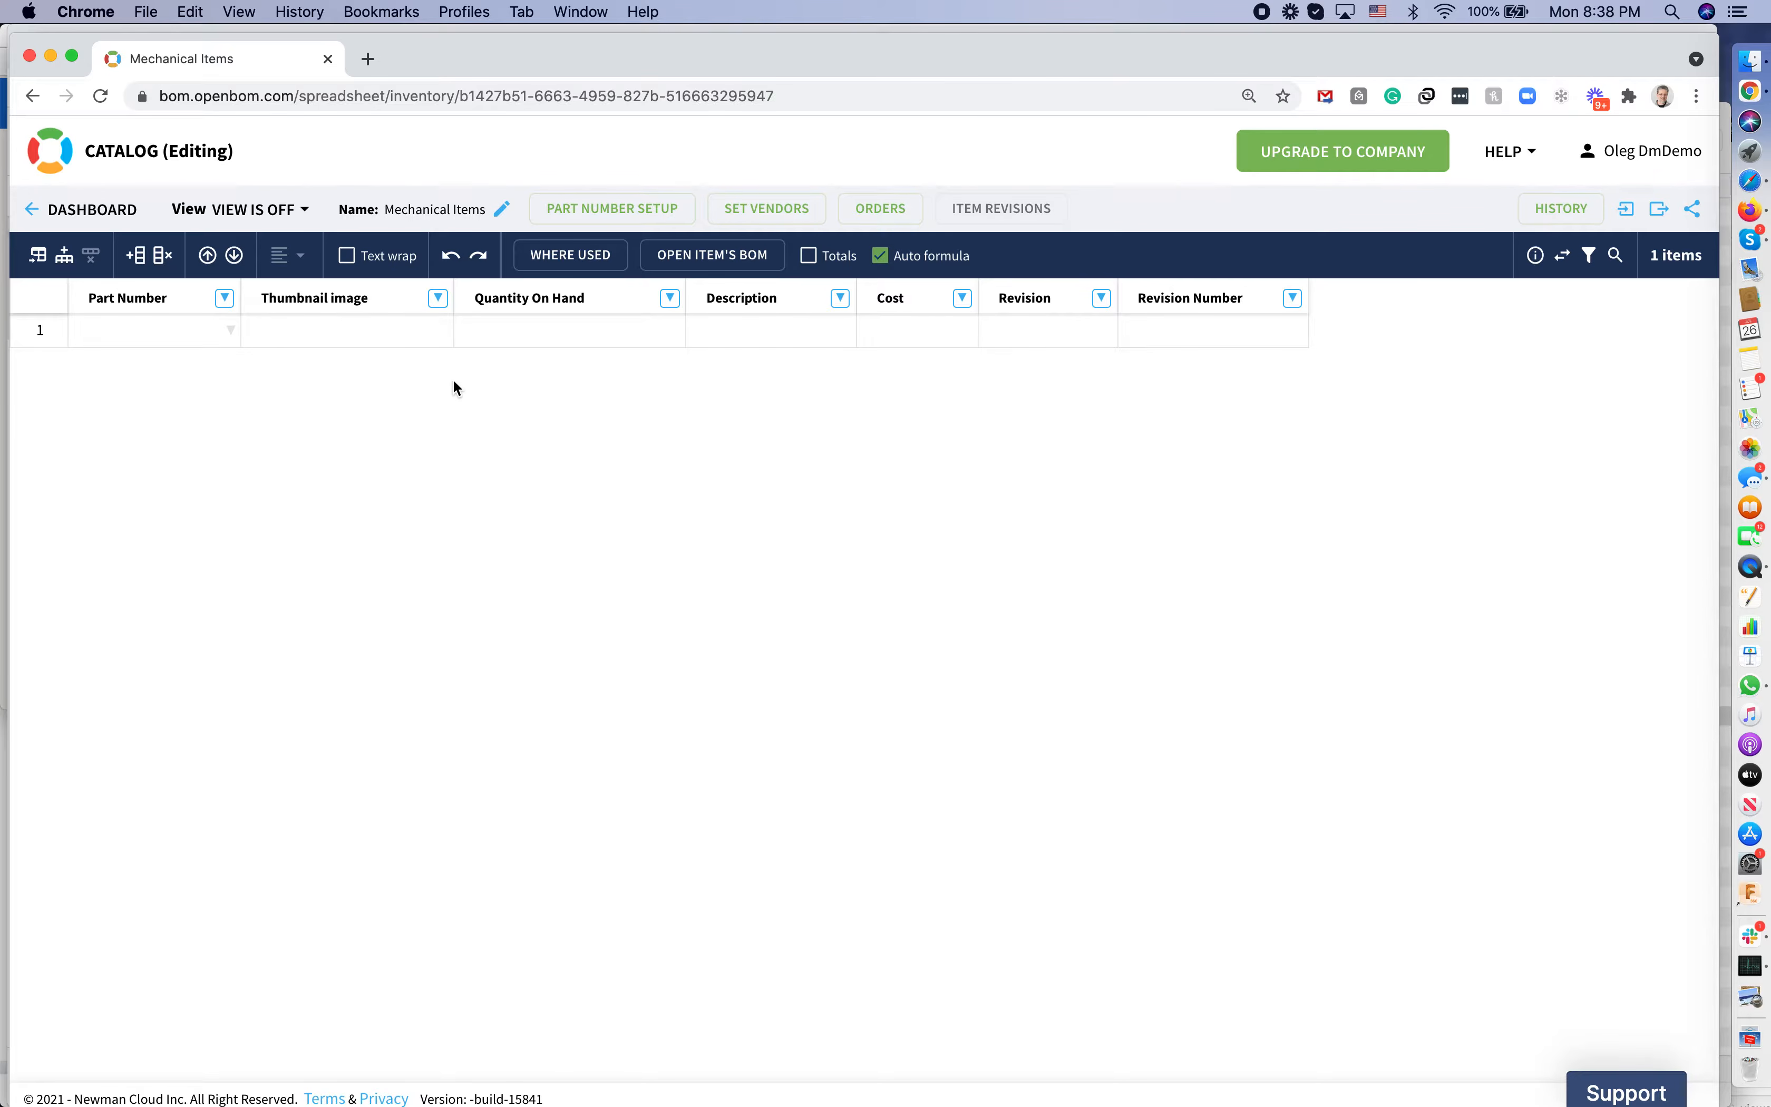
left_click(438, 305)
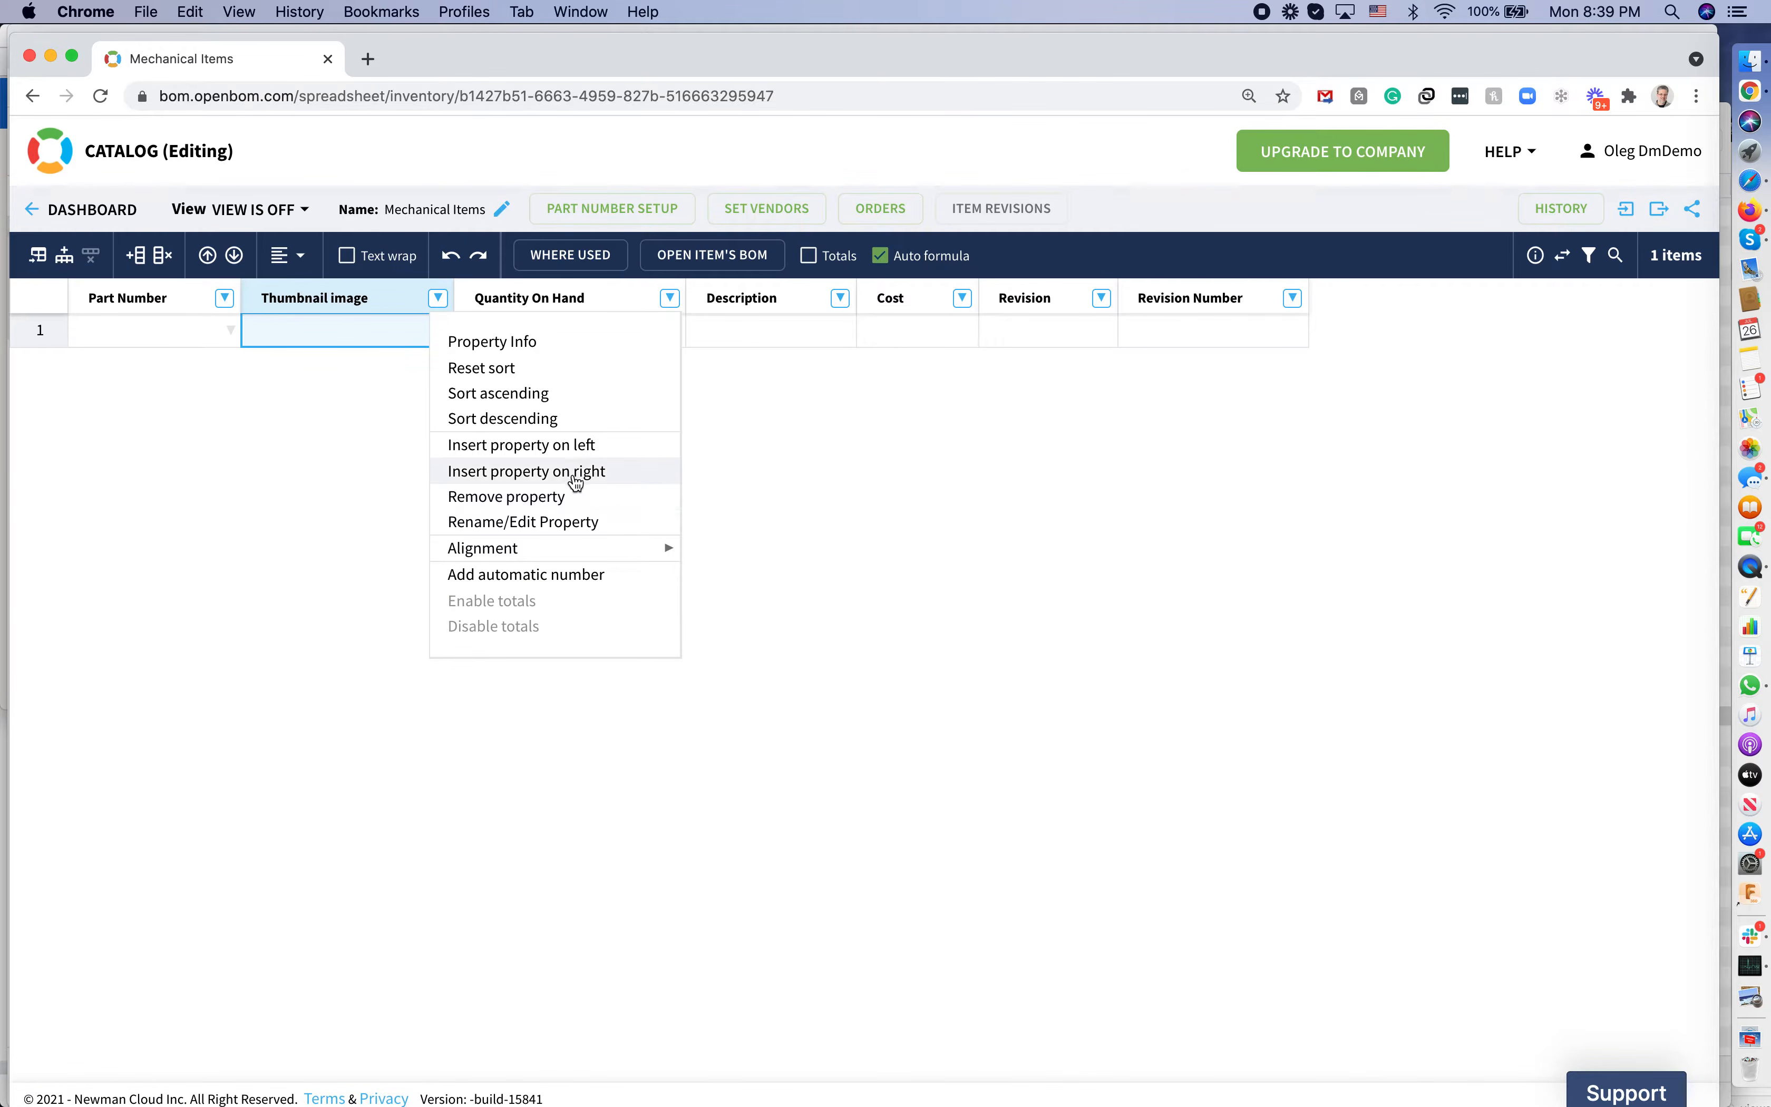
left_click(575, 474)
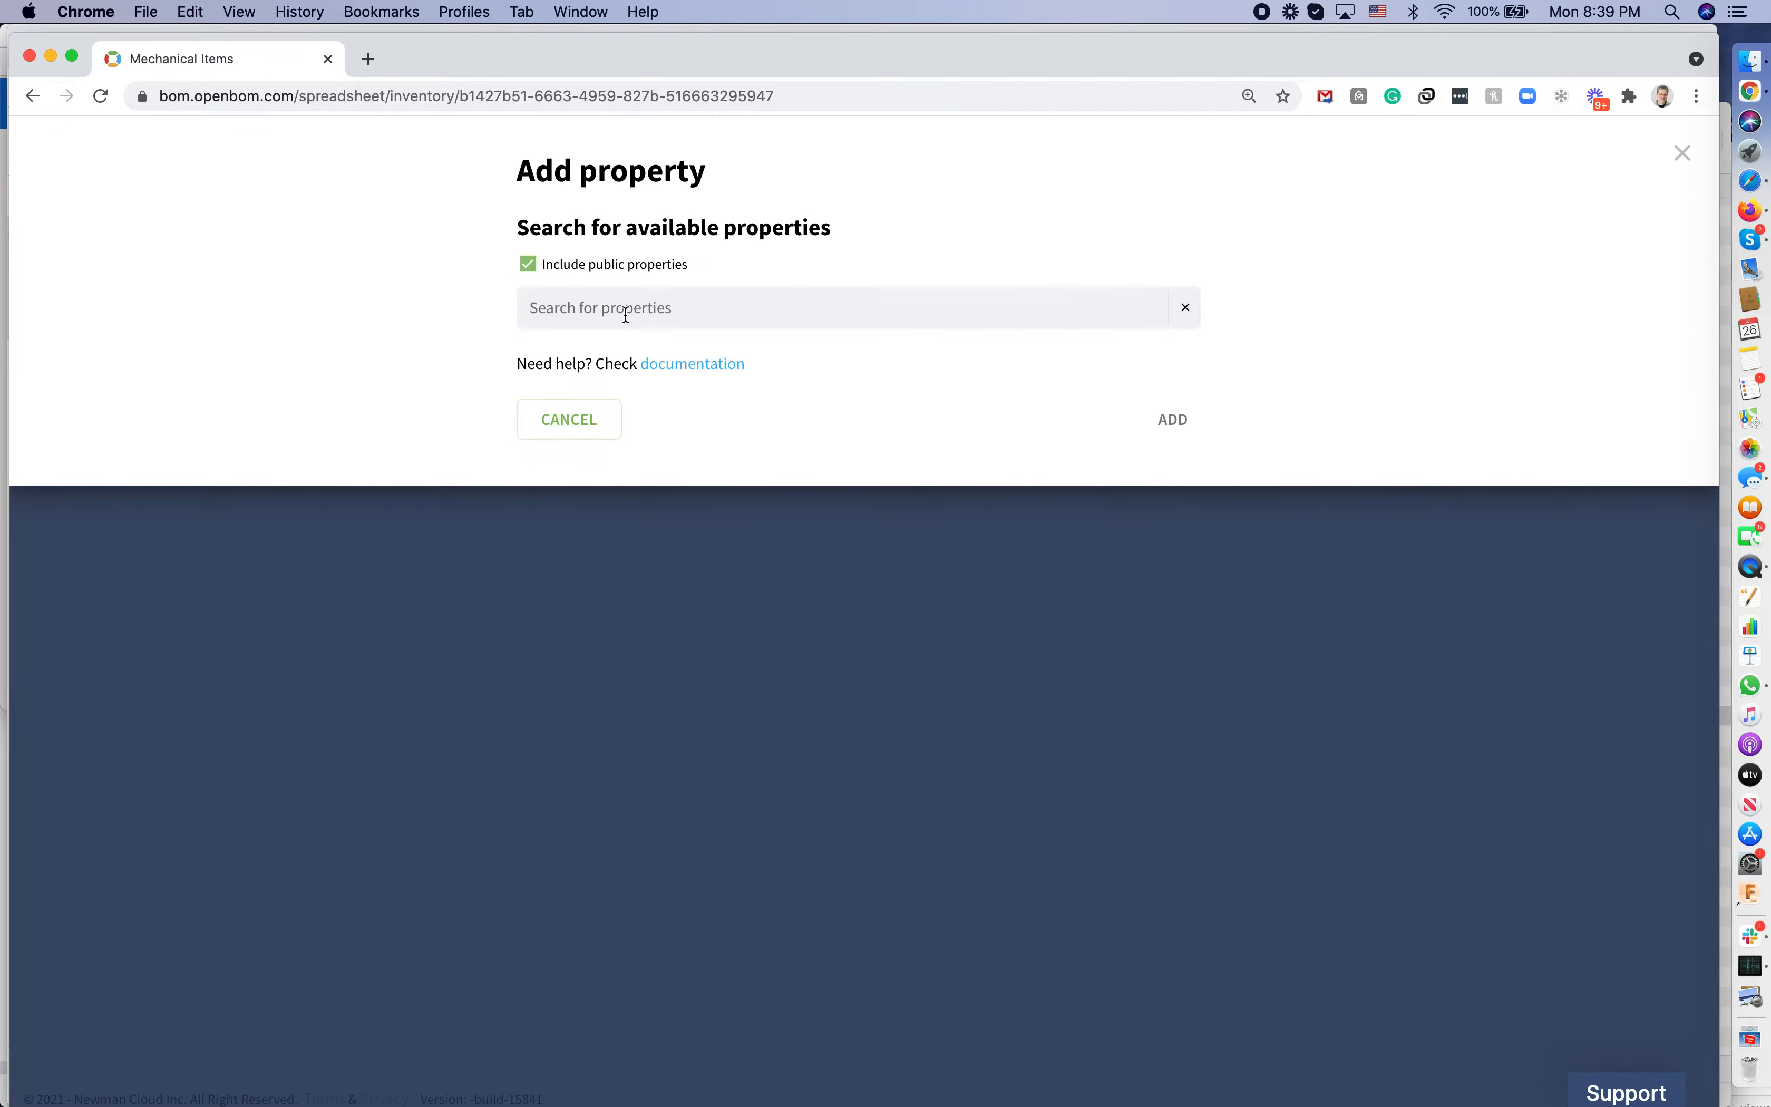
type("Manufac")
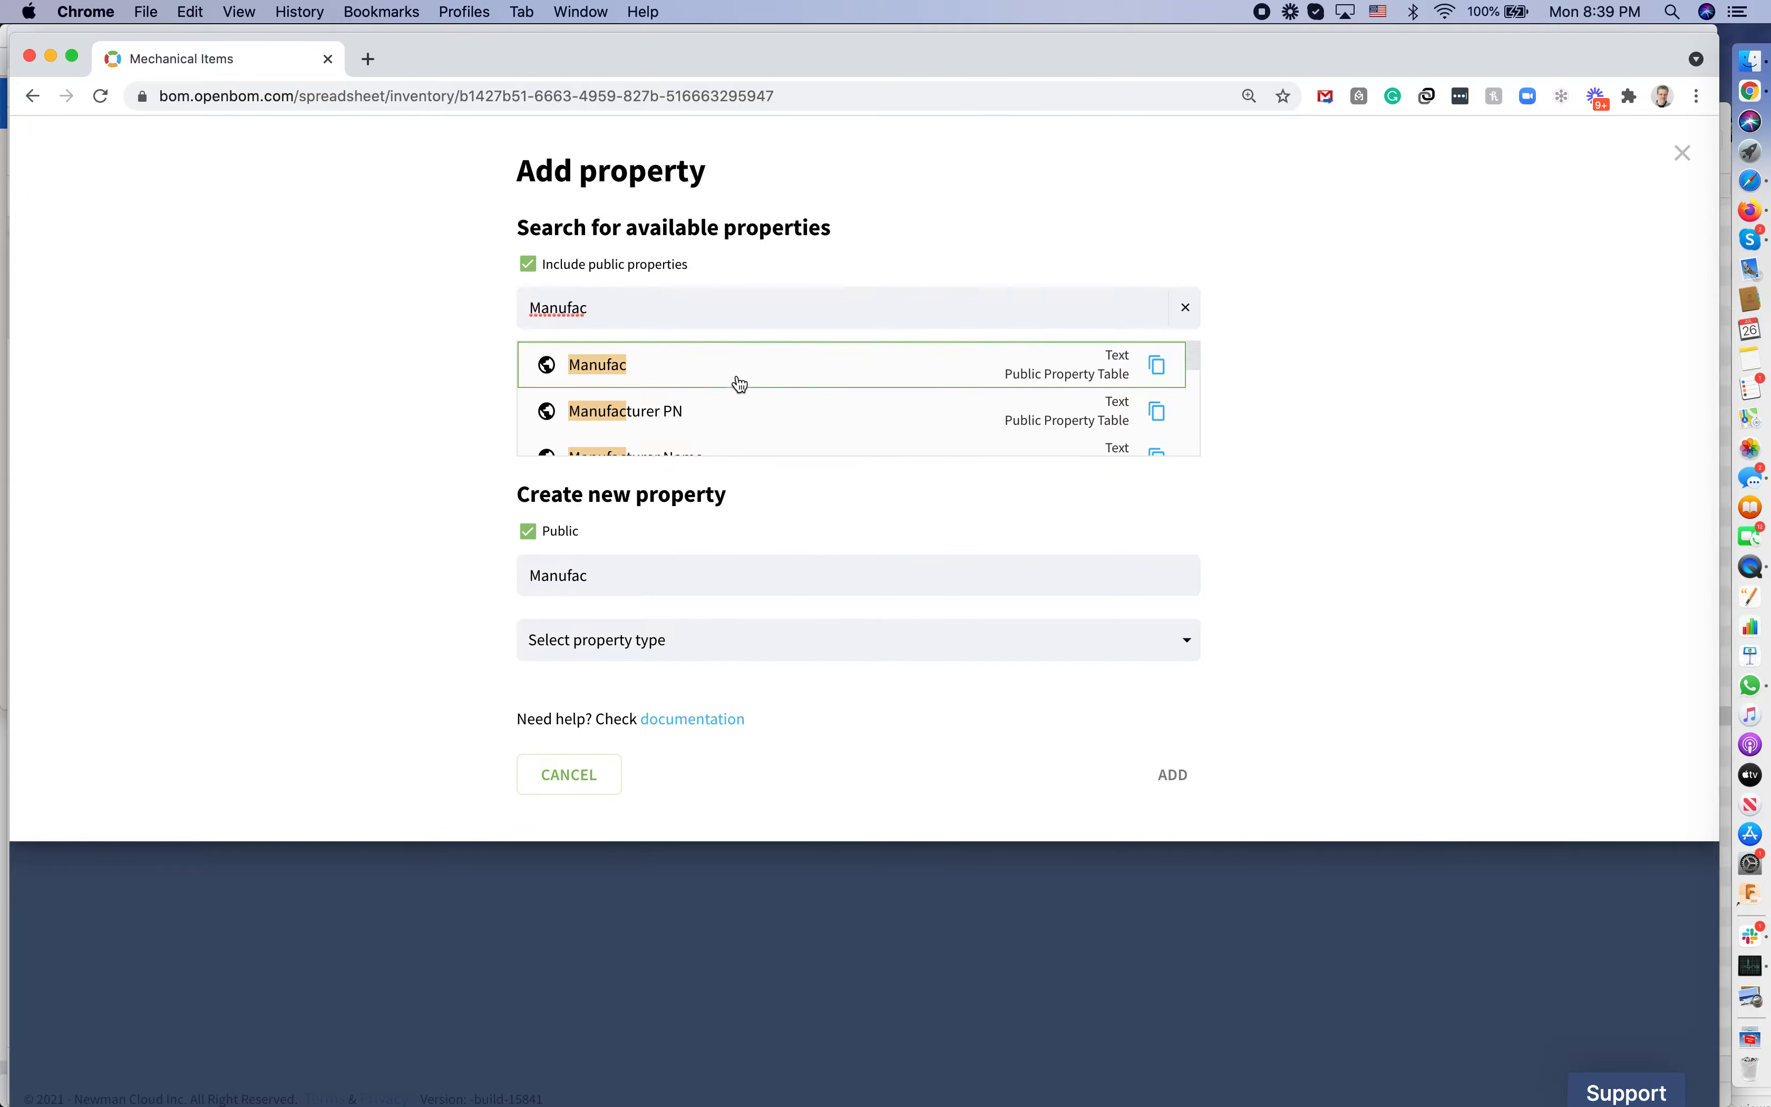
left_click(727, 417)
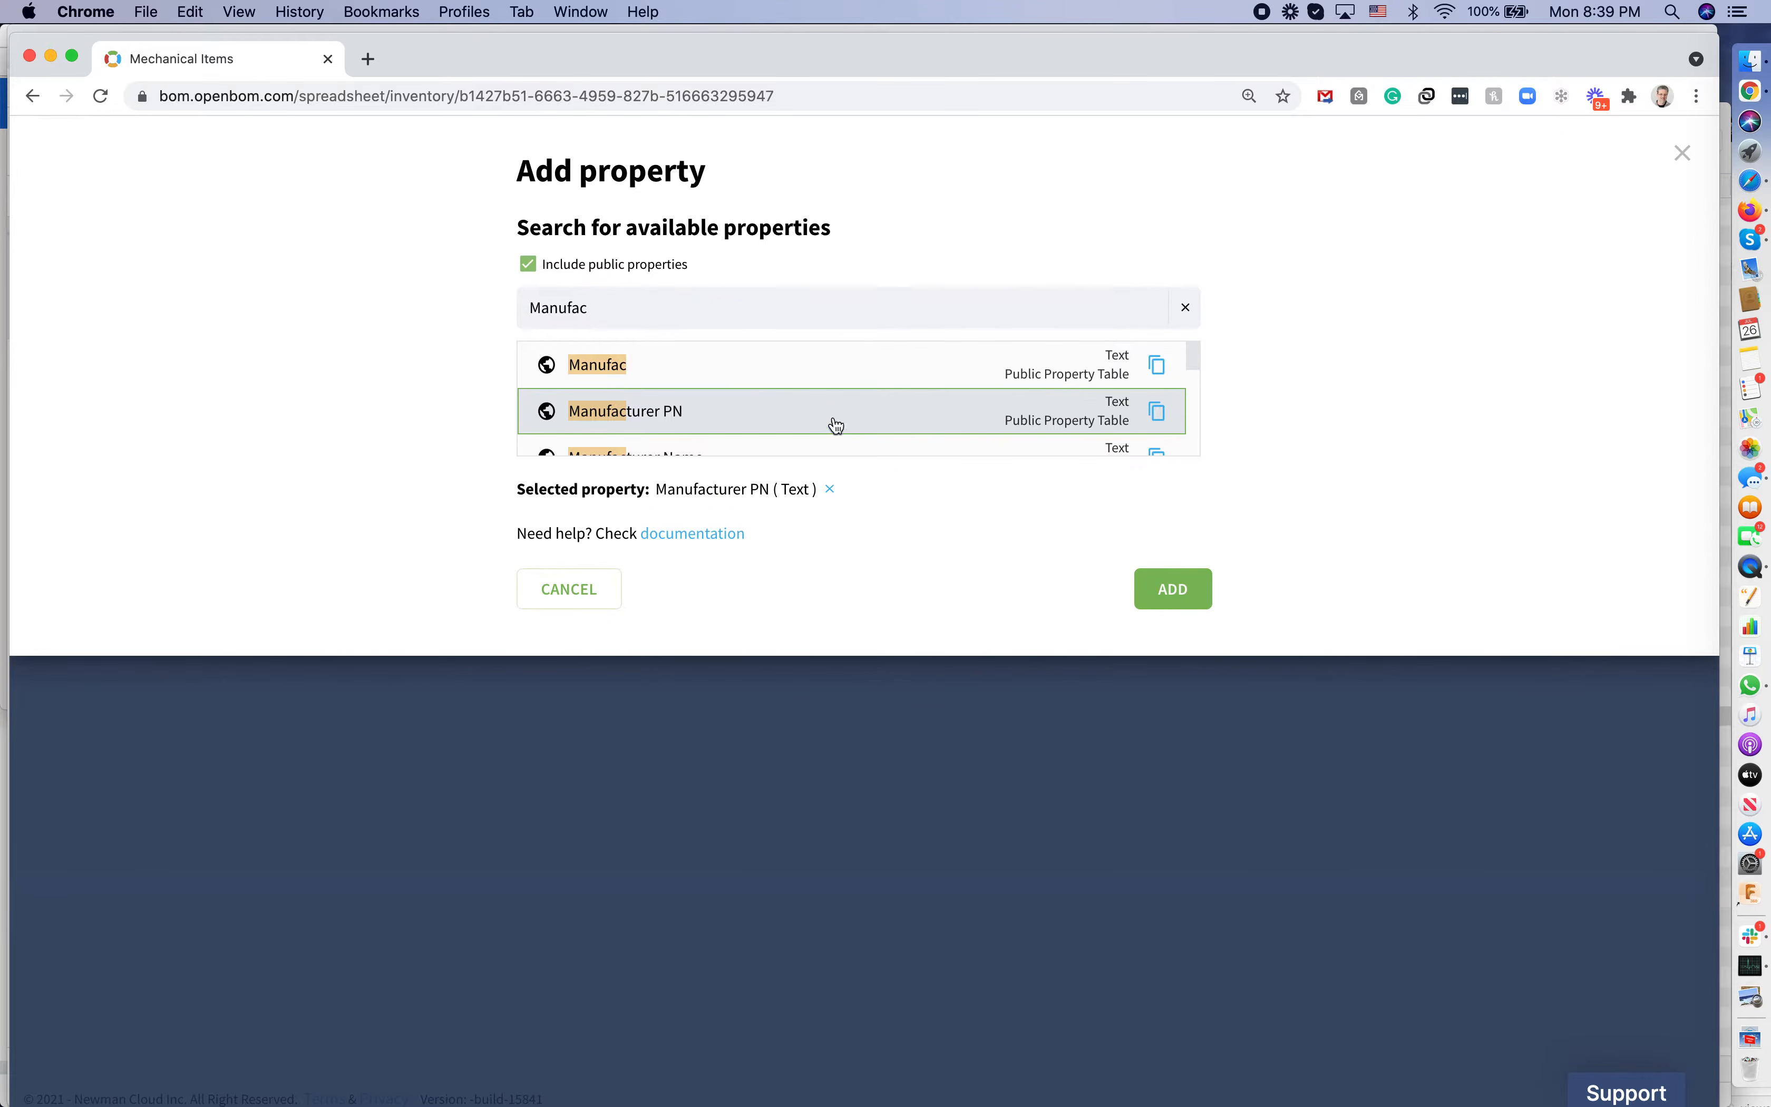
left_click(1173, 590)
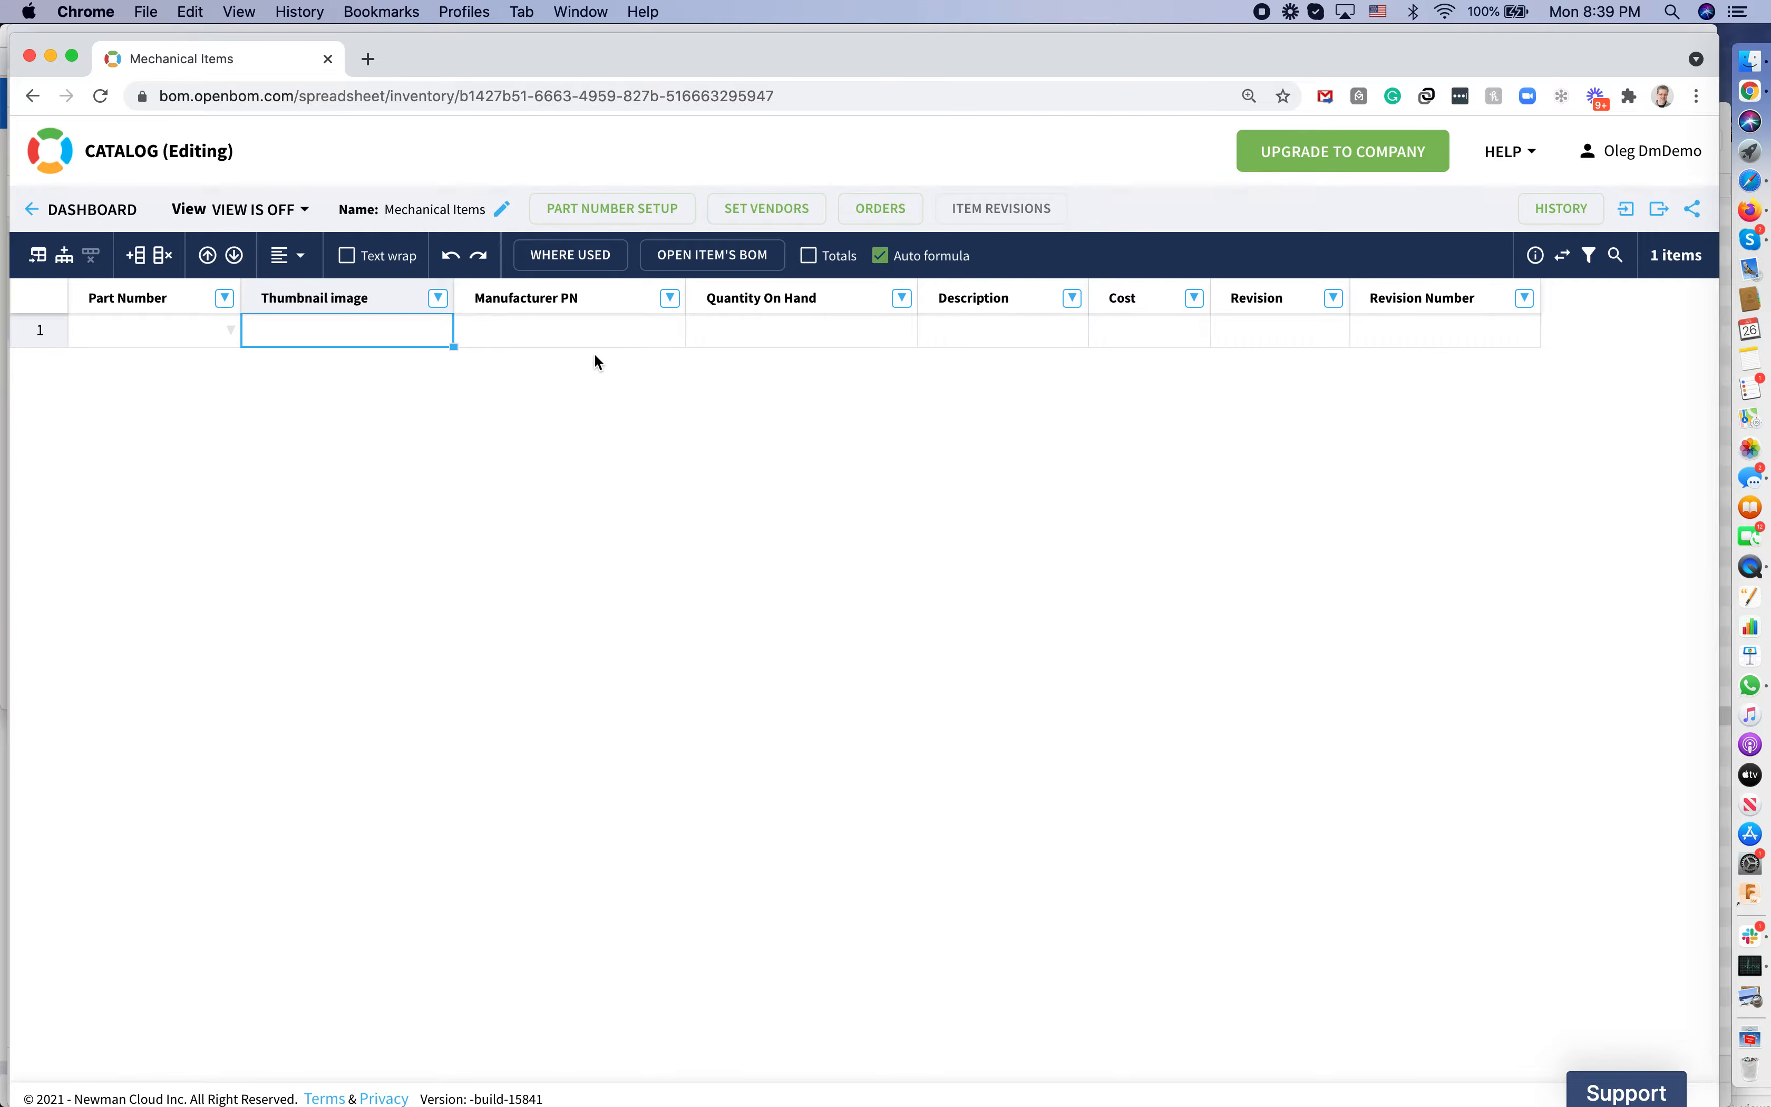
left_click(564, 337)
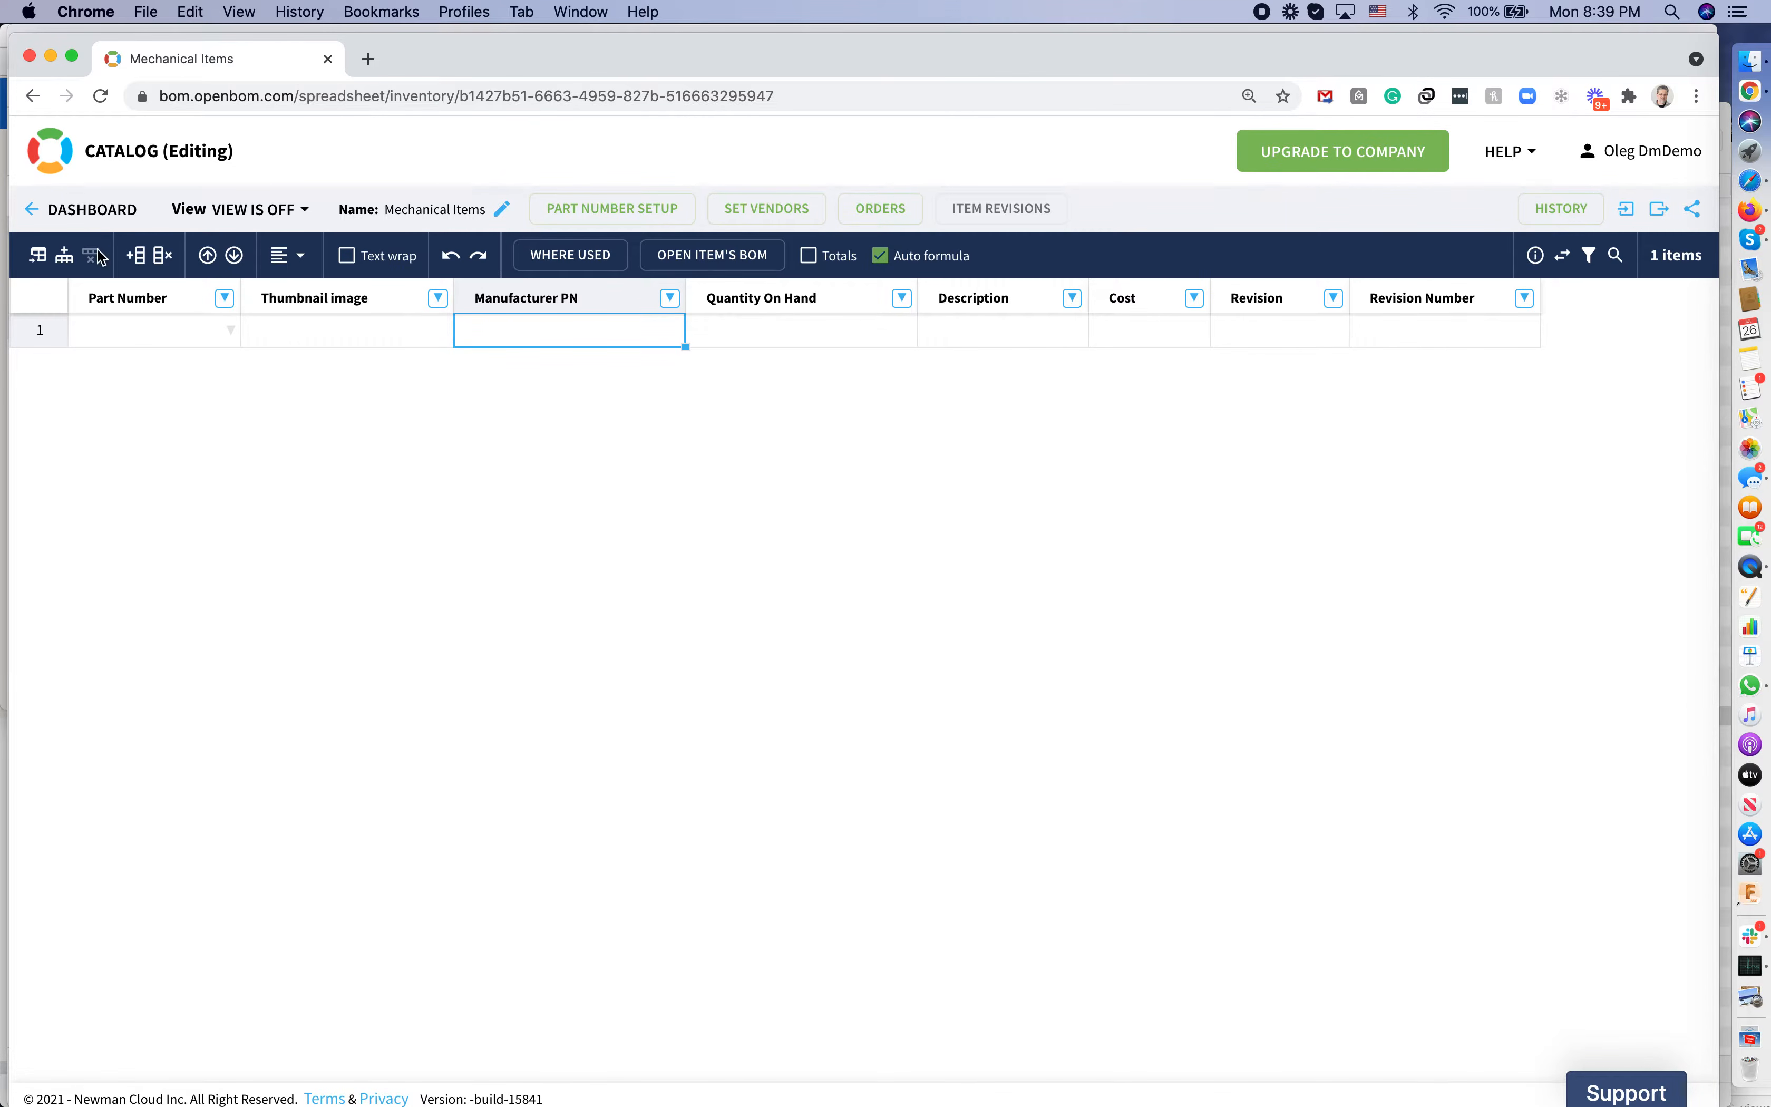
Add two item rows with Manufacturer PNs 999 and 1000101, each with quantity 10
left_click(67, 270)
left_click(66, 267)
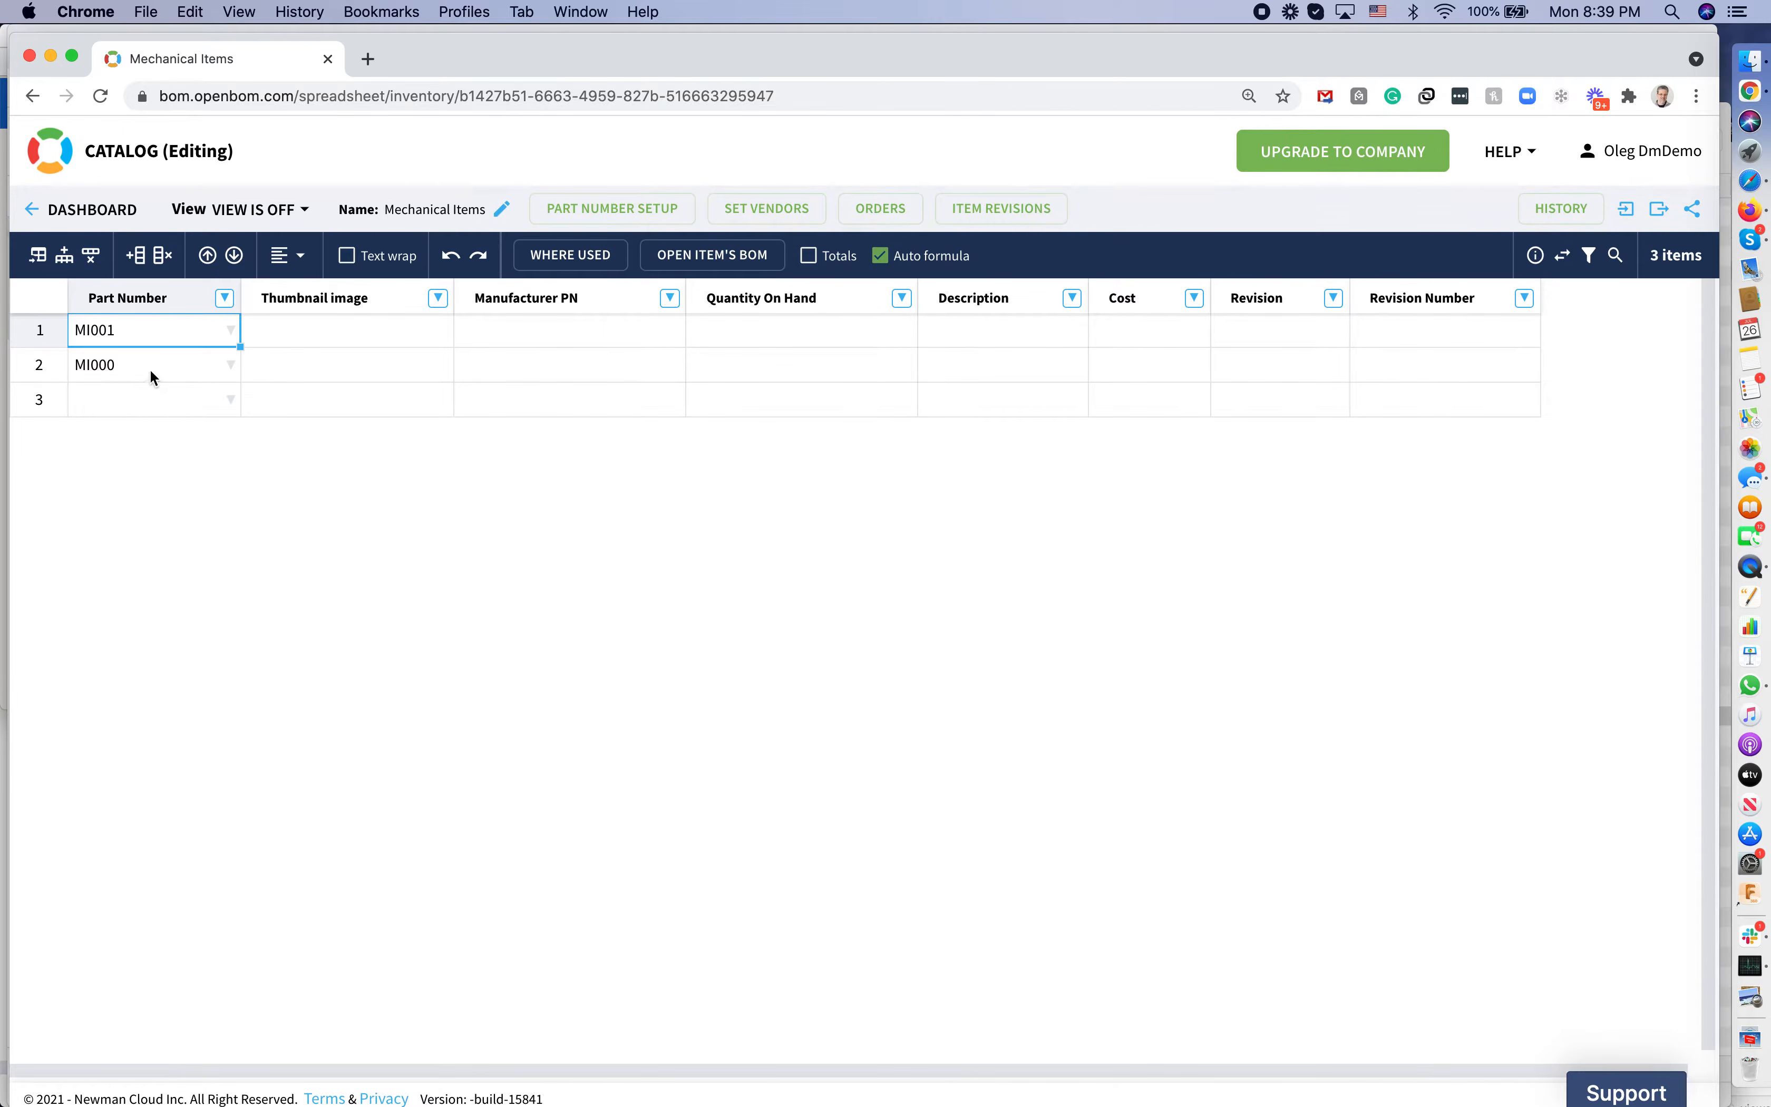
left_click(588, 326)
type("999")
key("Return")
type("1000101")
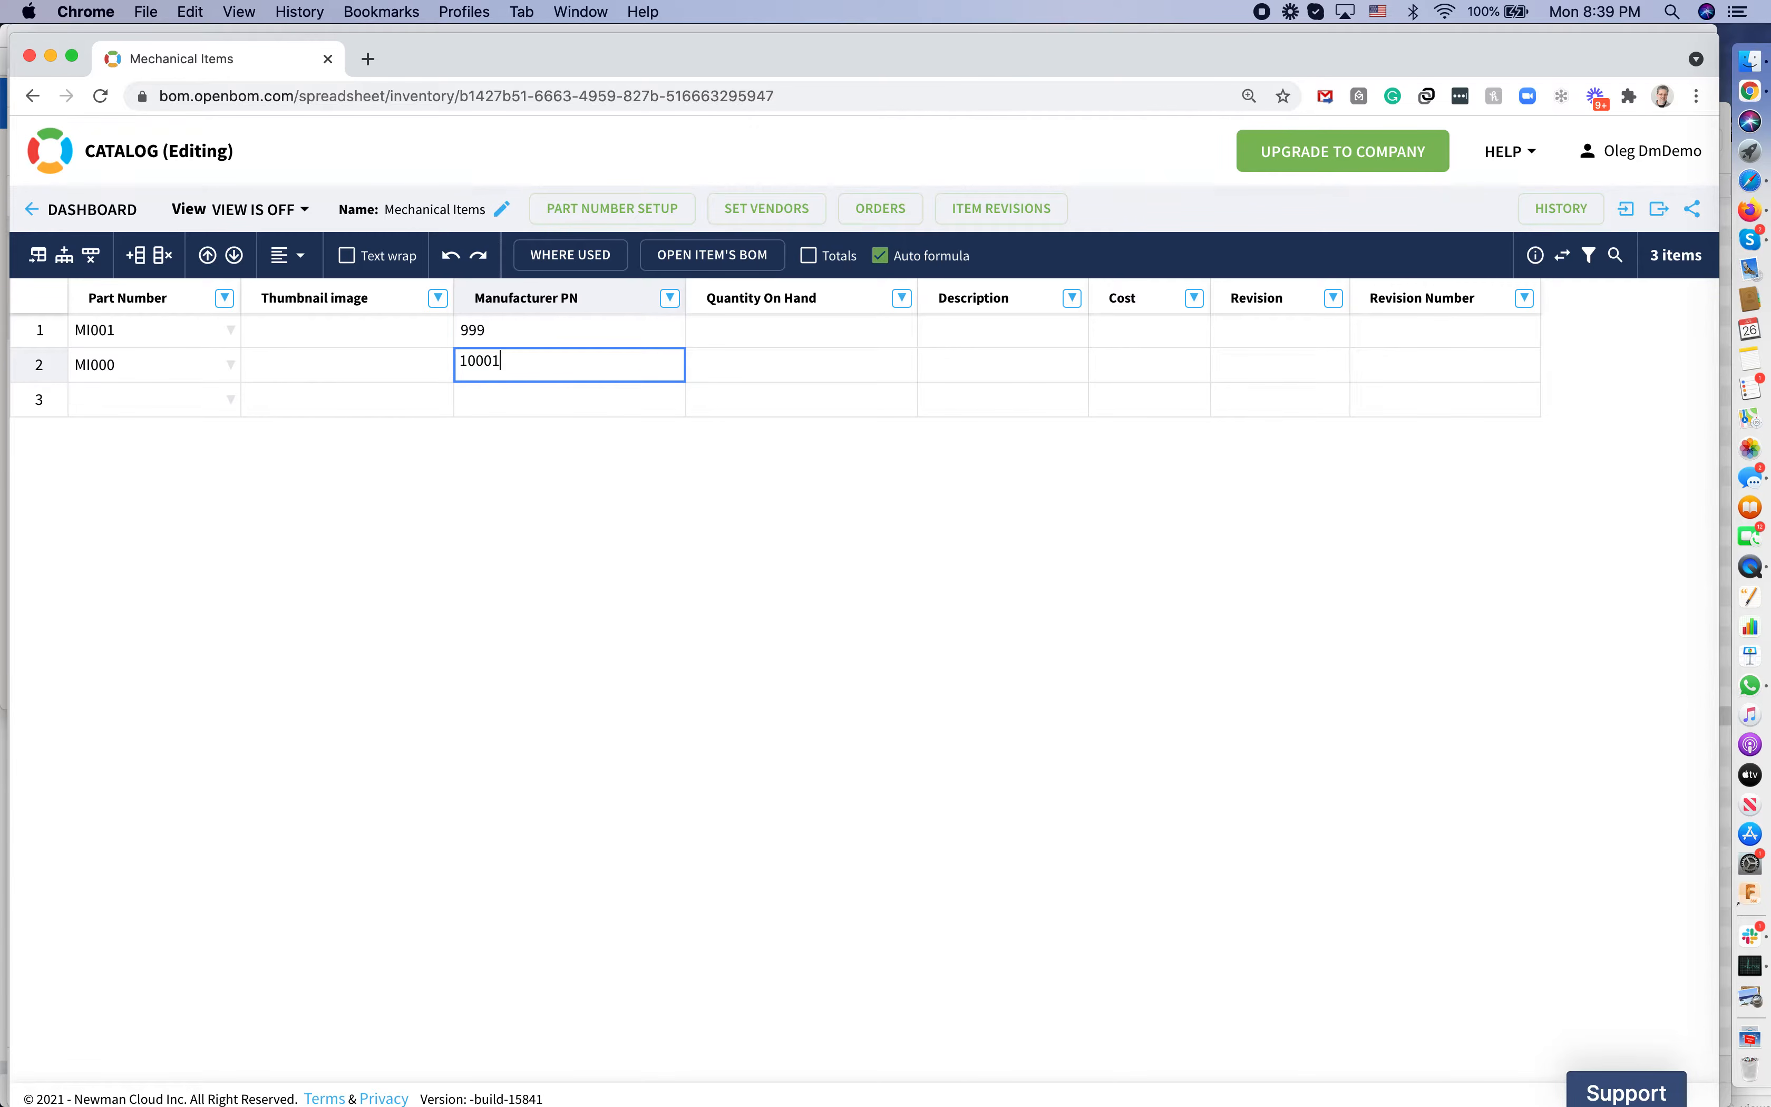
key("Tab")
key("Up")
type("10")
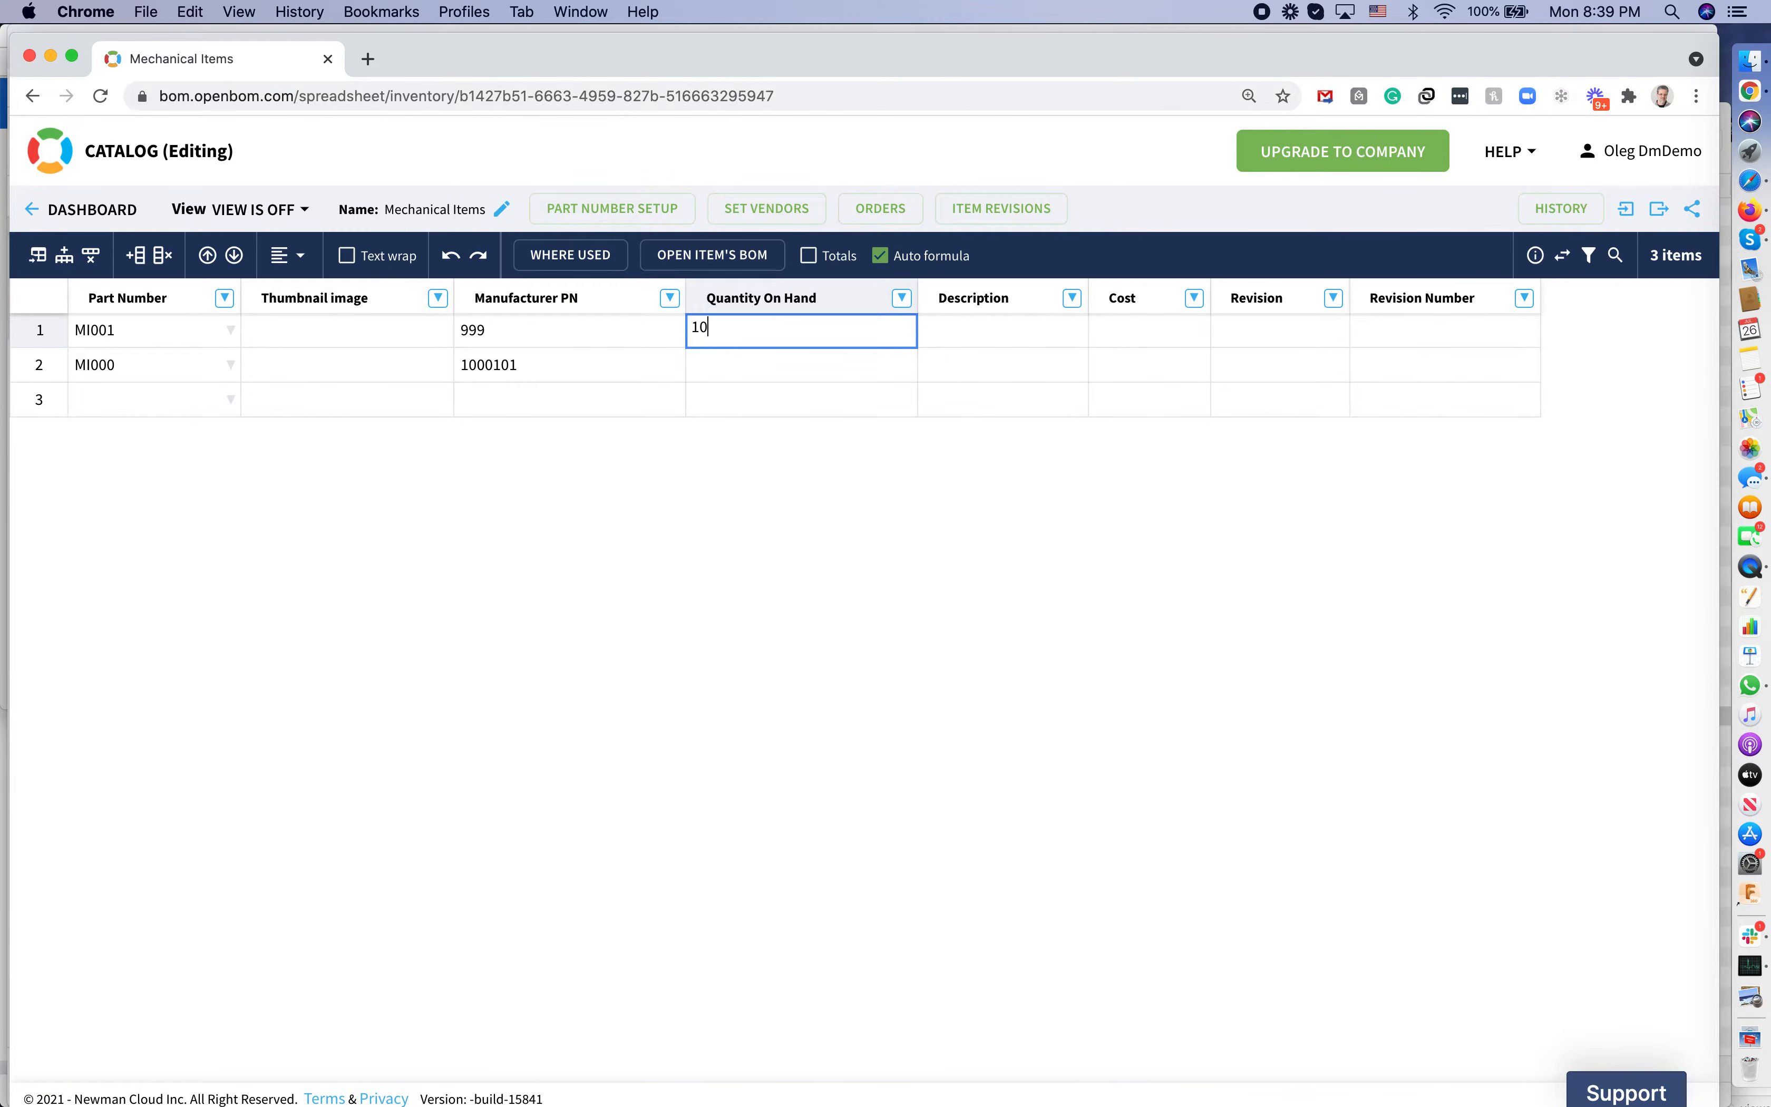
key("Return")
type("10")
key("Return")
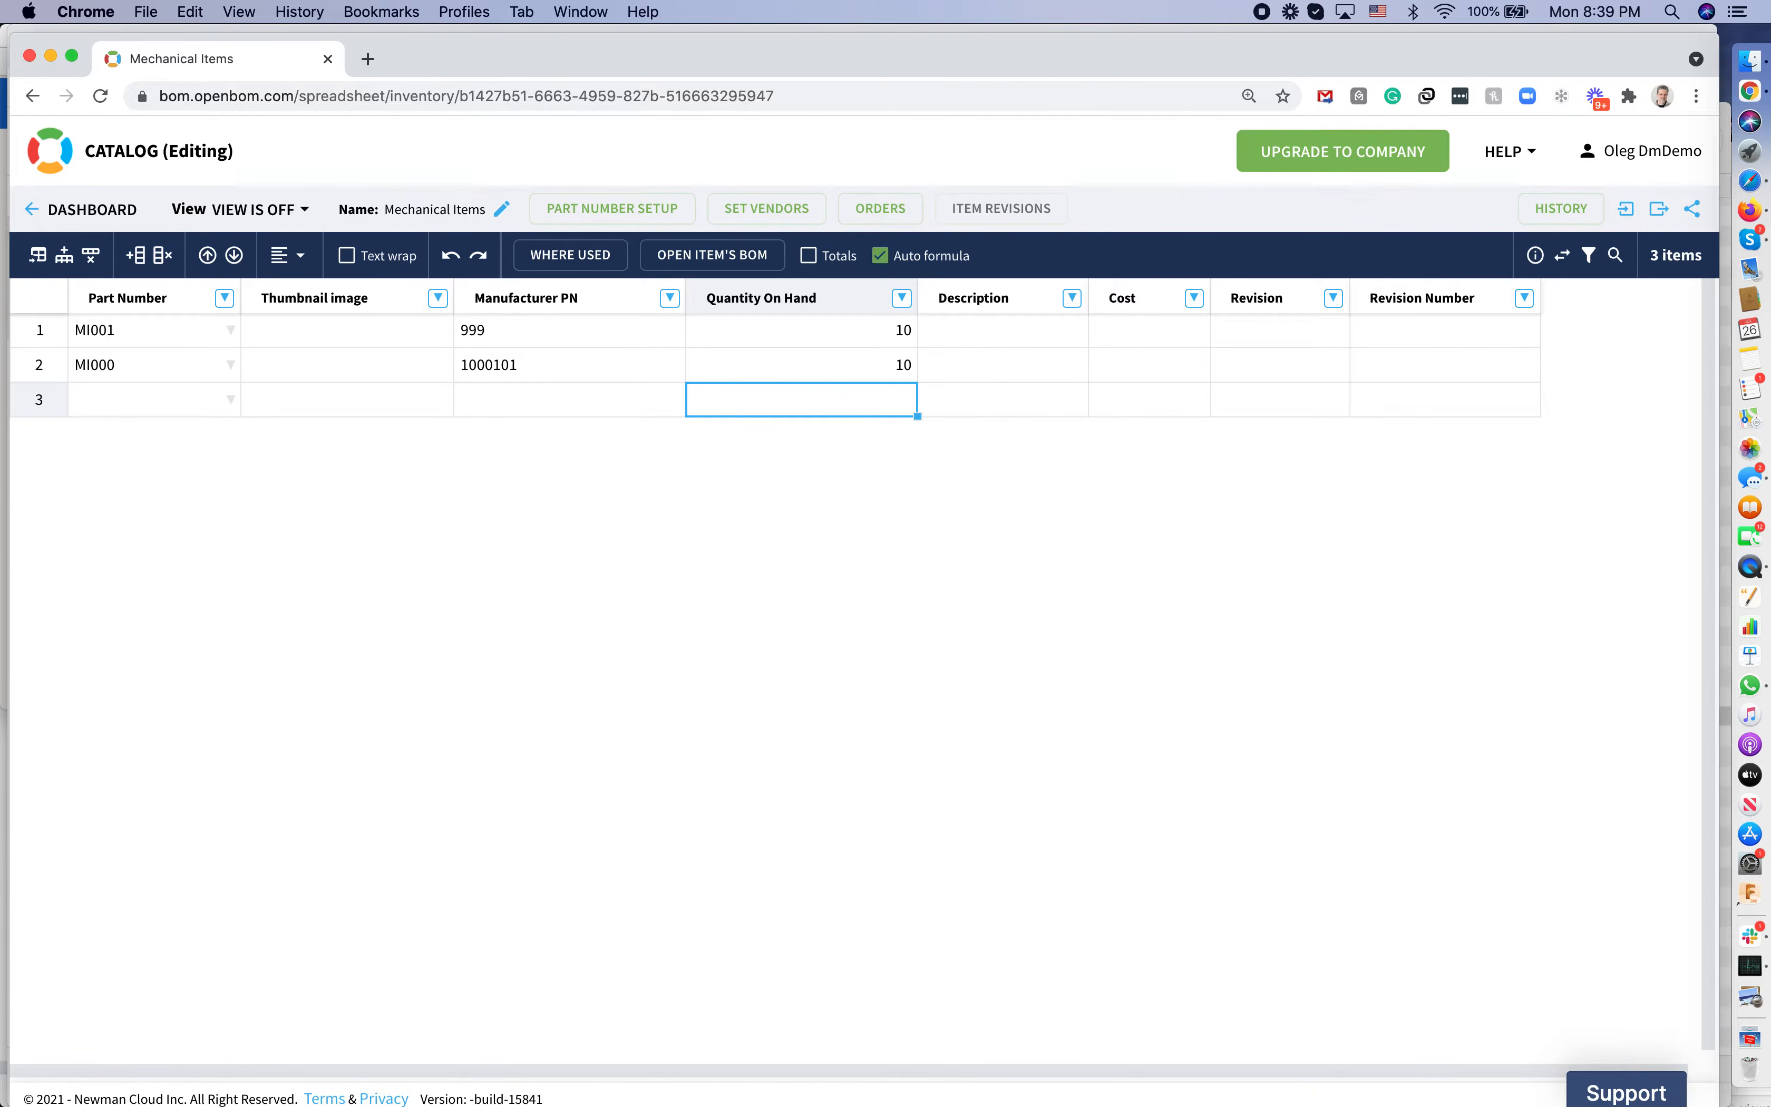
Give the rows descriptions 'Item 1' and 'Item 2' with costs $2.00 and $3.20
key("Up")
key("Up")
key("Right")
type("Item 1")
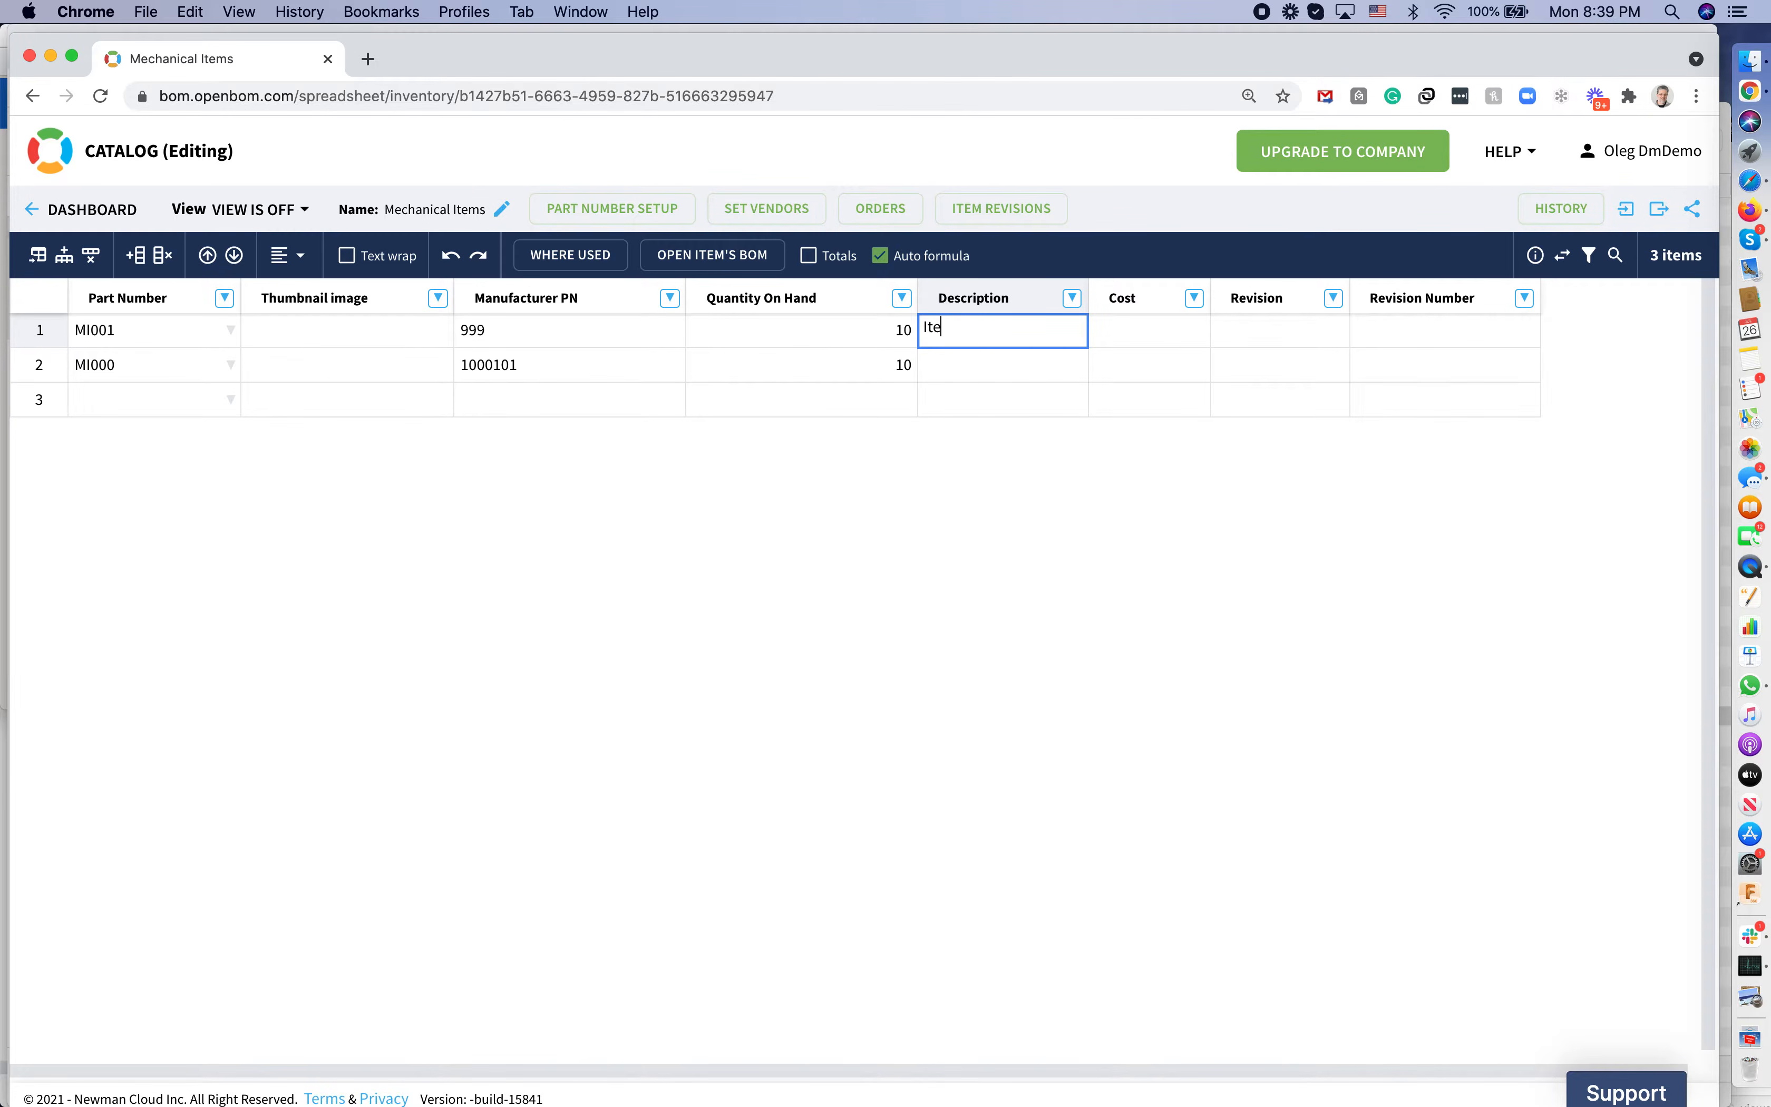
key("Return")
type("Item 2")
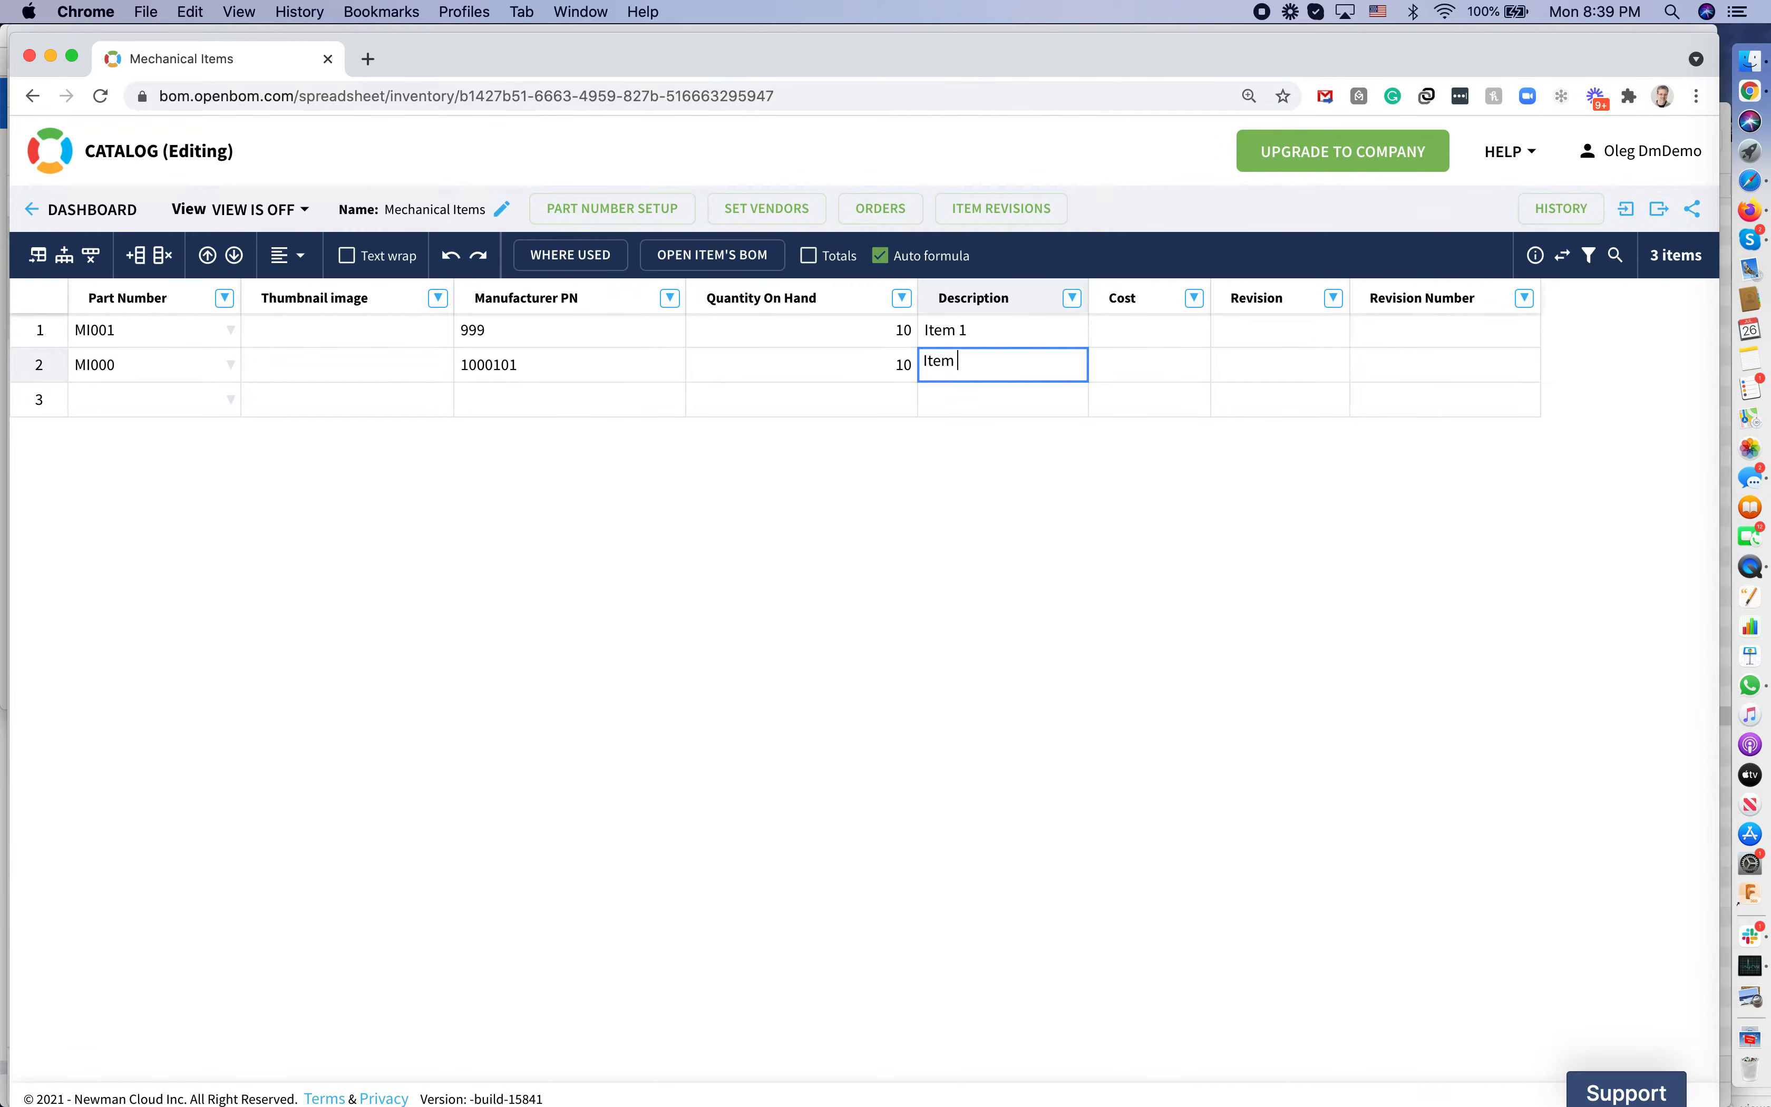
key("Right")
key("Right")
key("Left")
key("Up")
type("2")
key("Return")
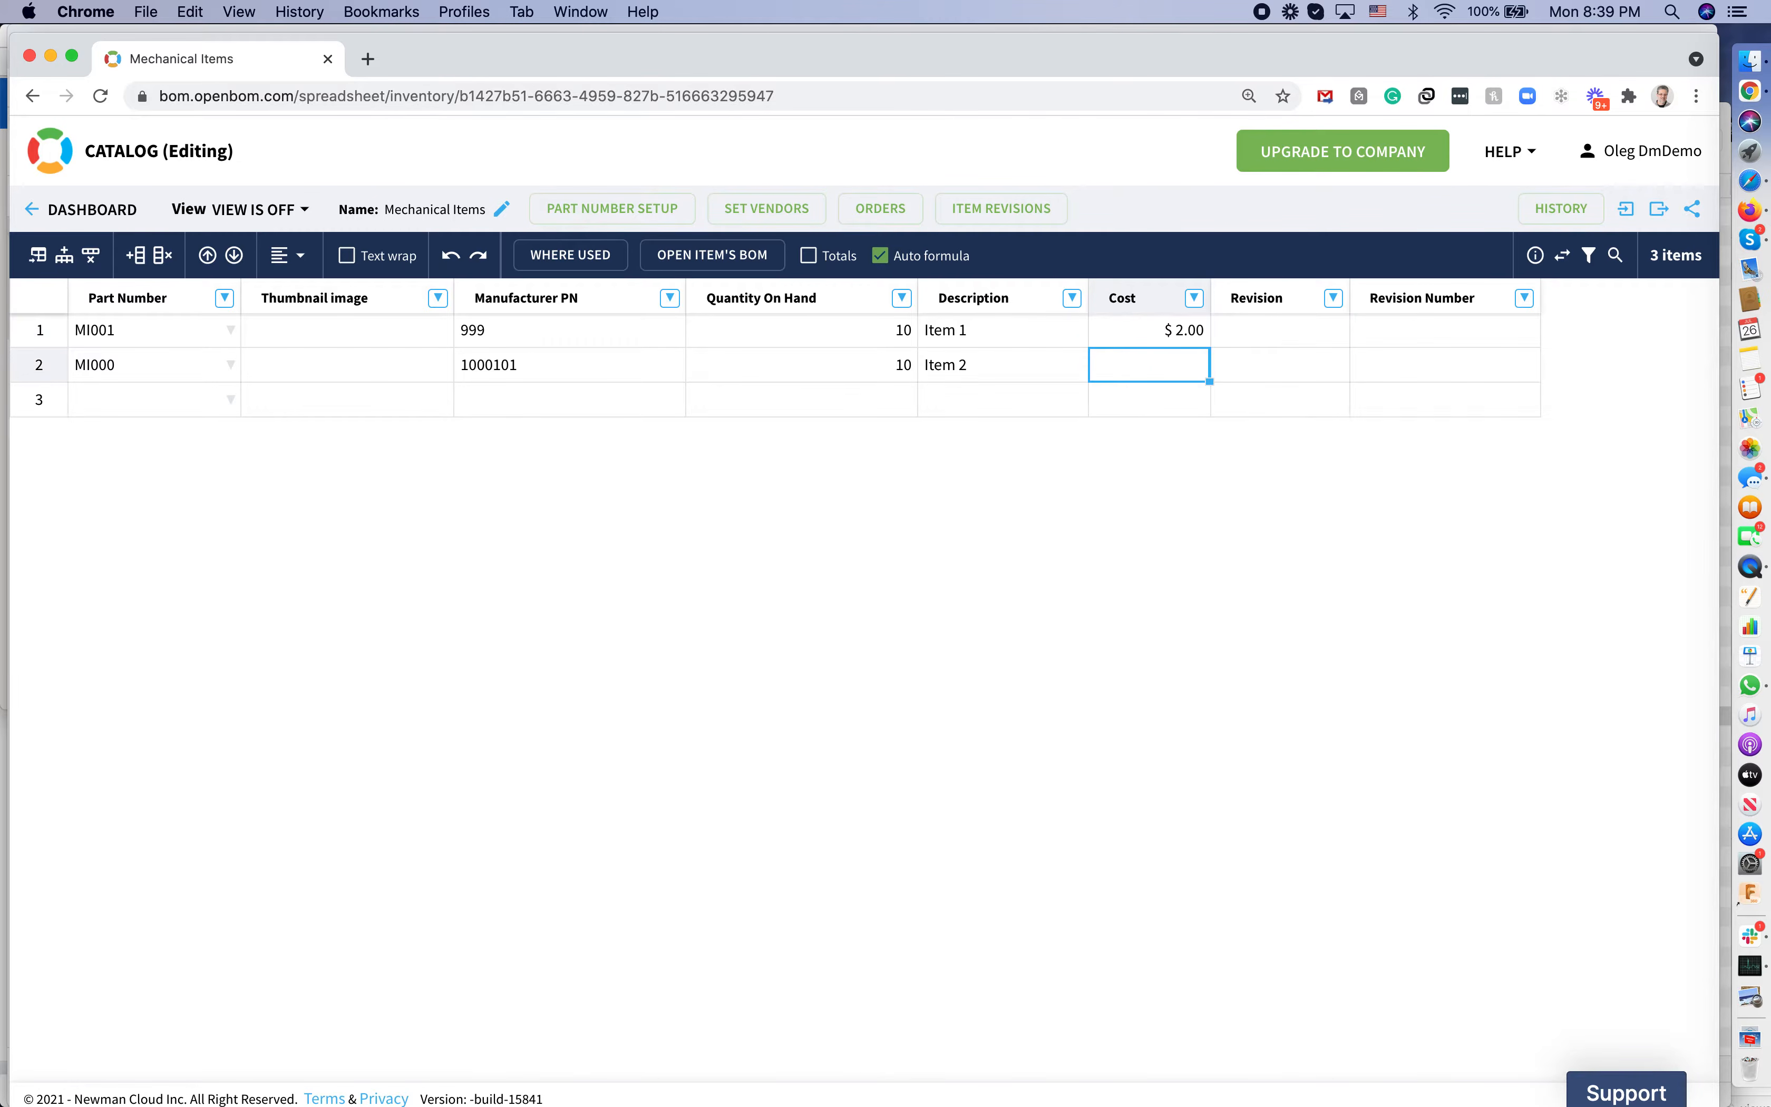
type("3.2")
key("Right")
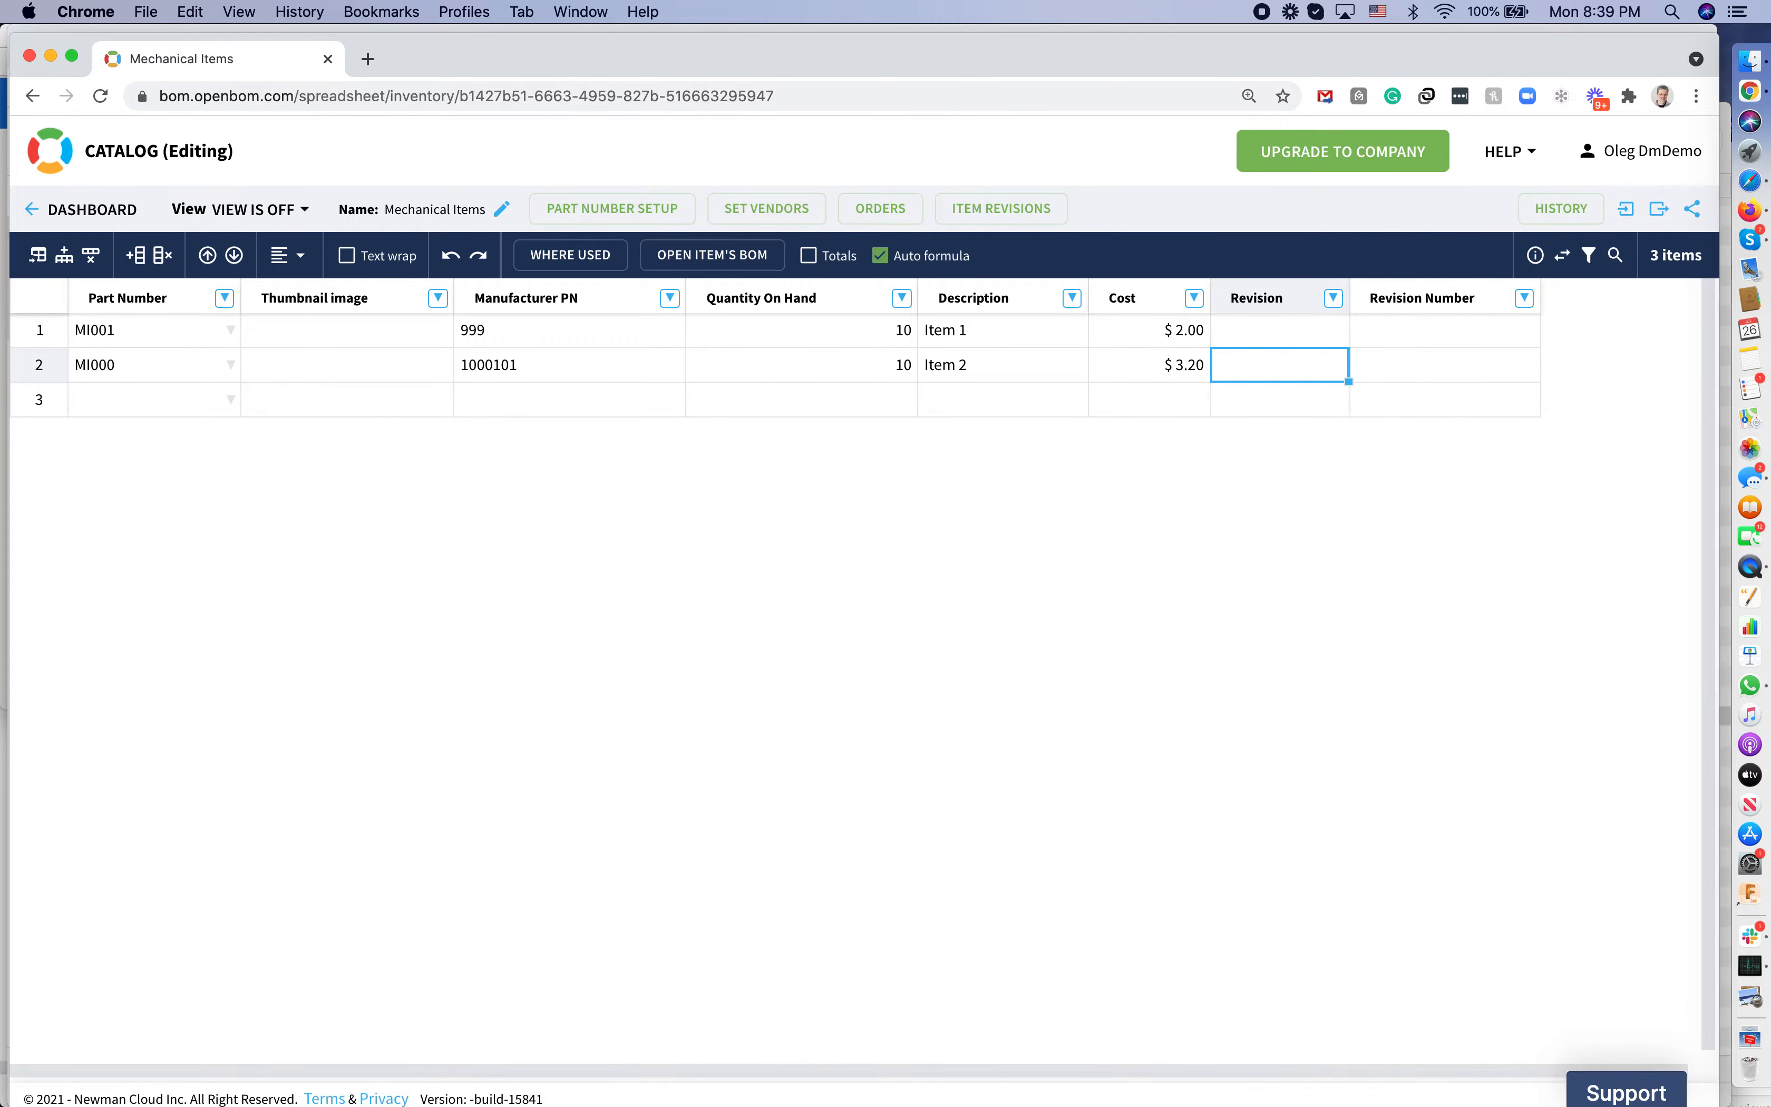
key("Up")
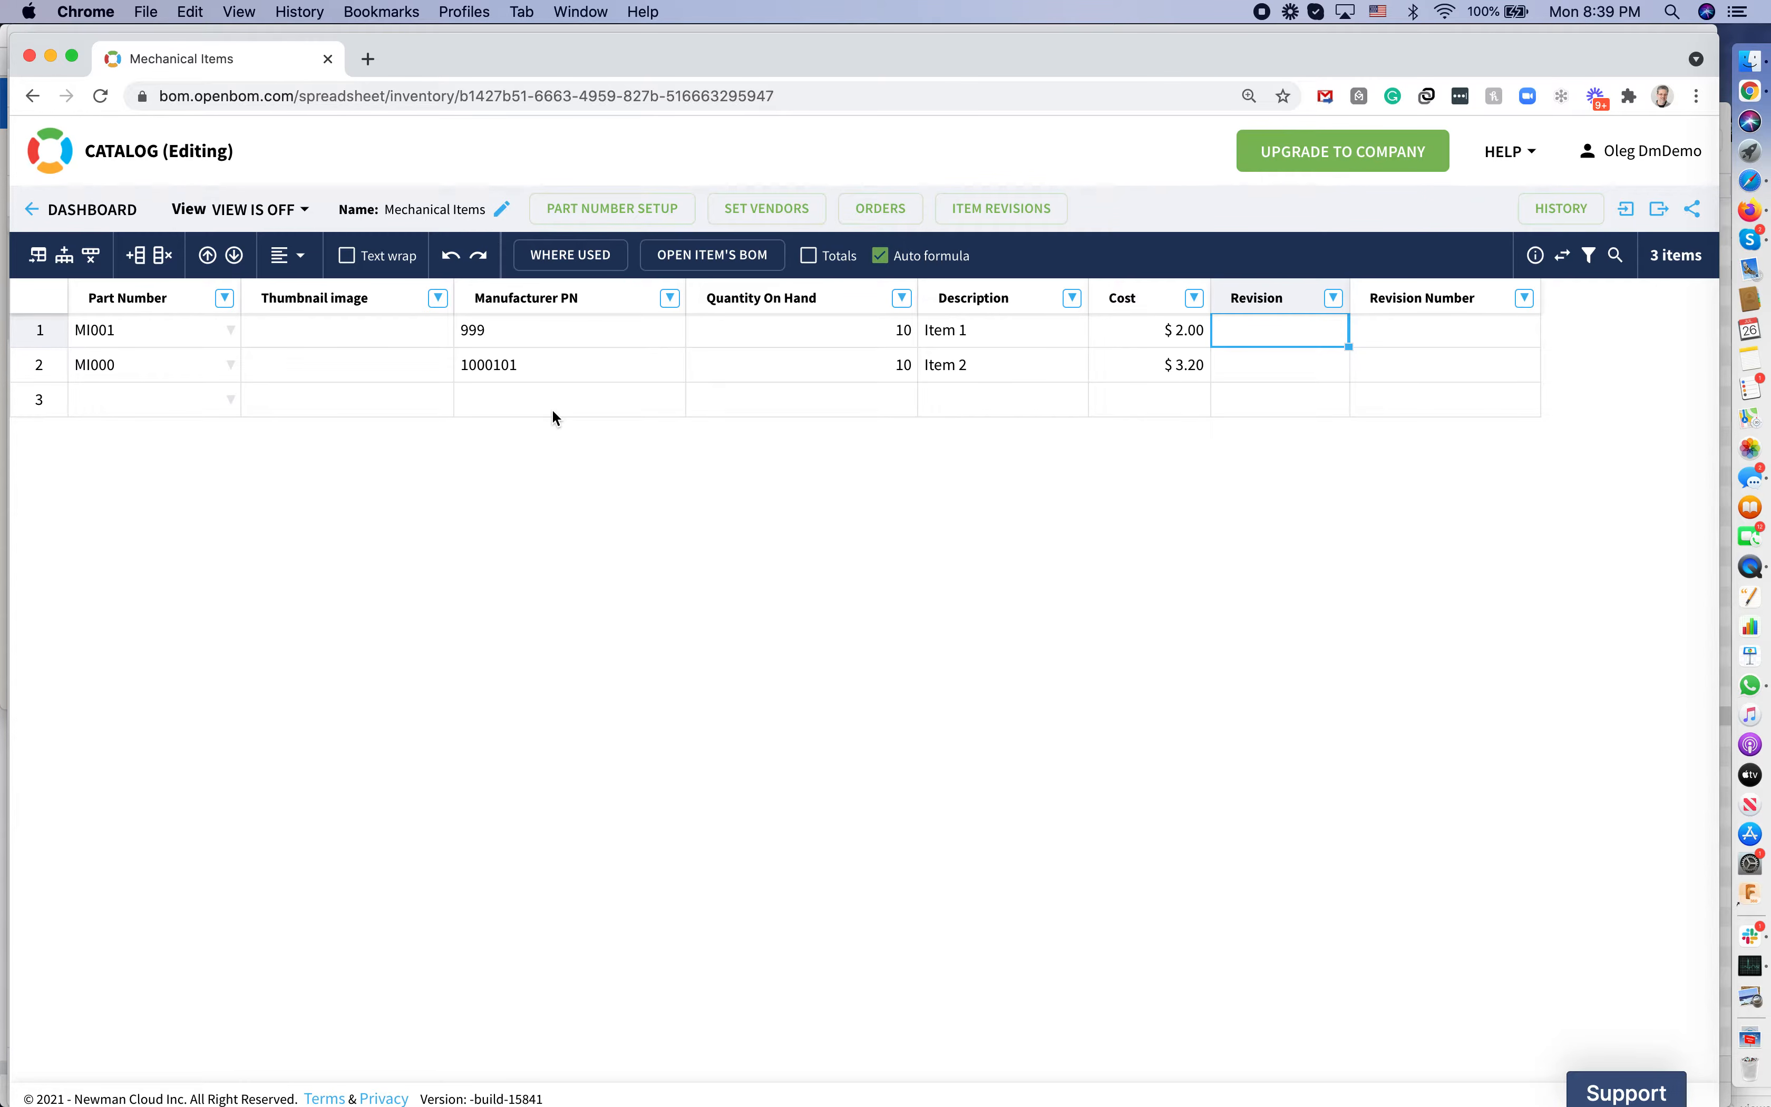
Create a catalog-only view named 'Procurement View'
left_click(558, 338)
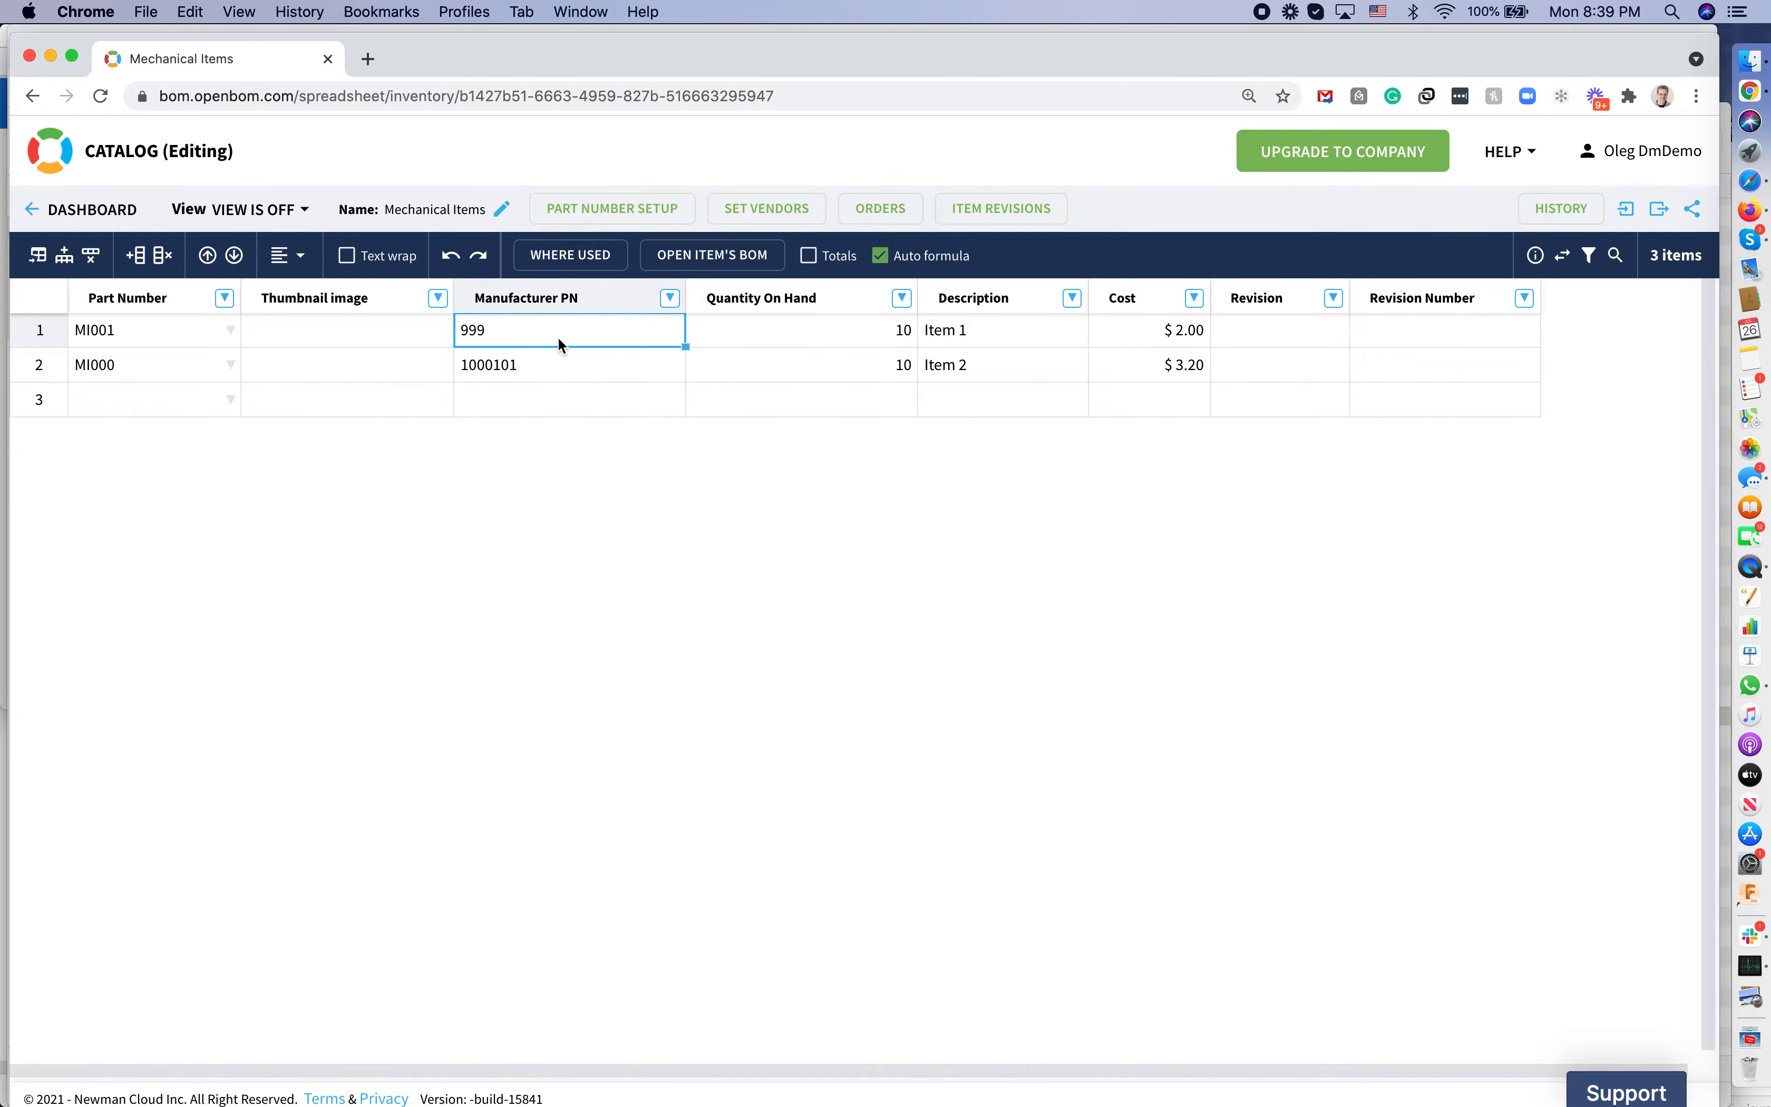
left_click(300, 211)
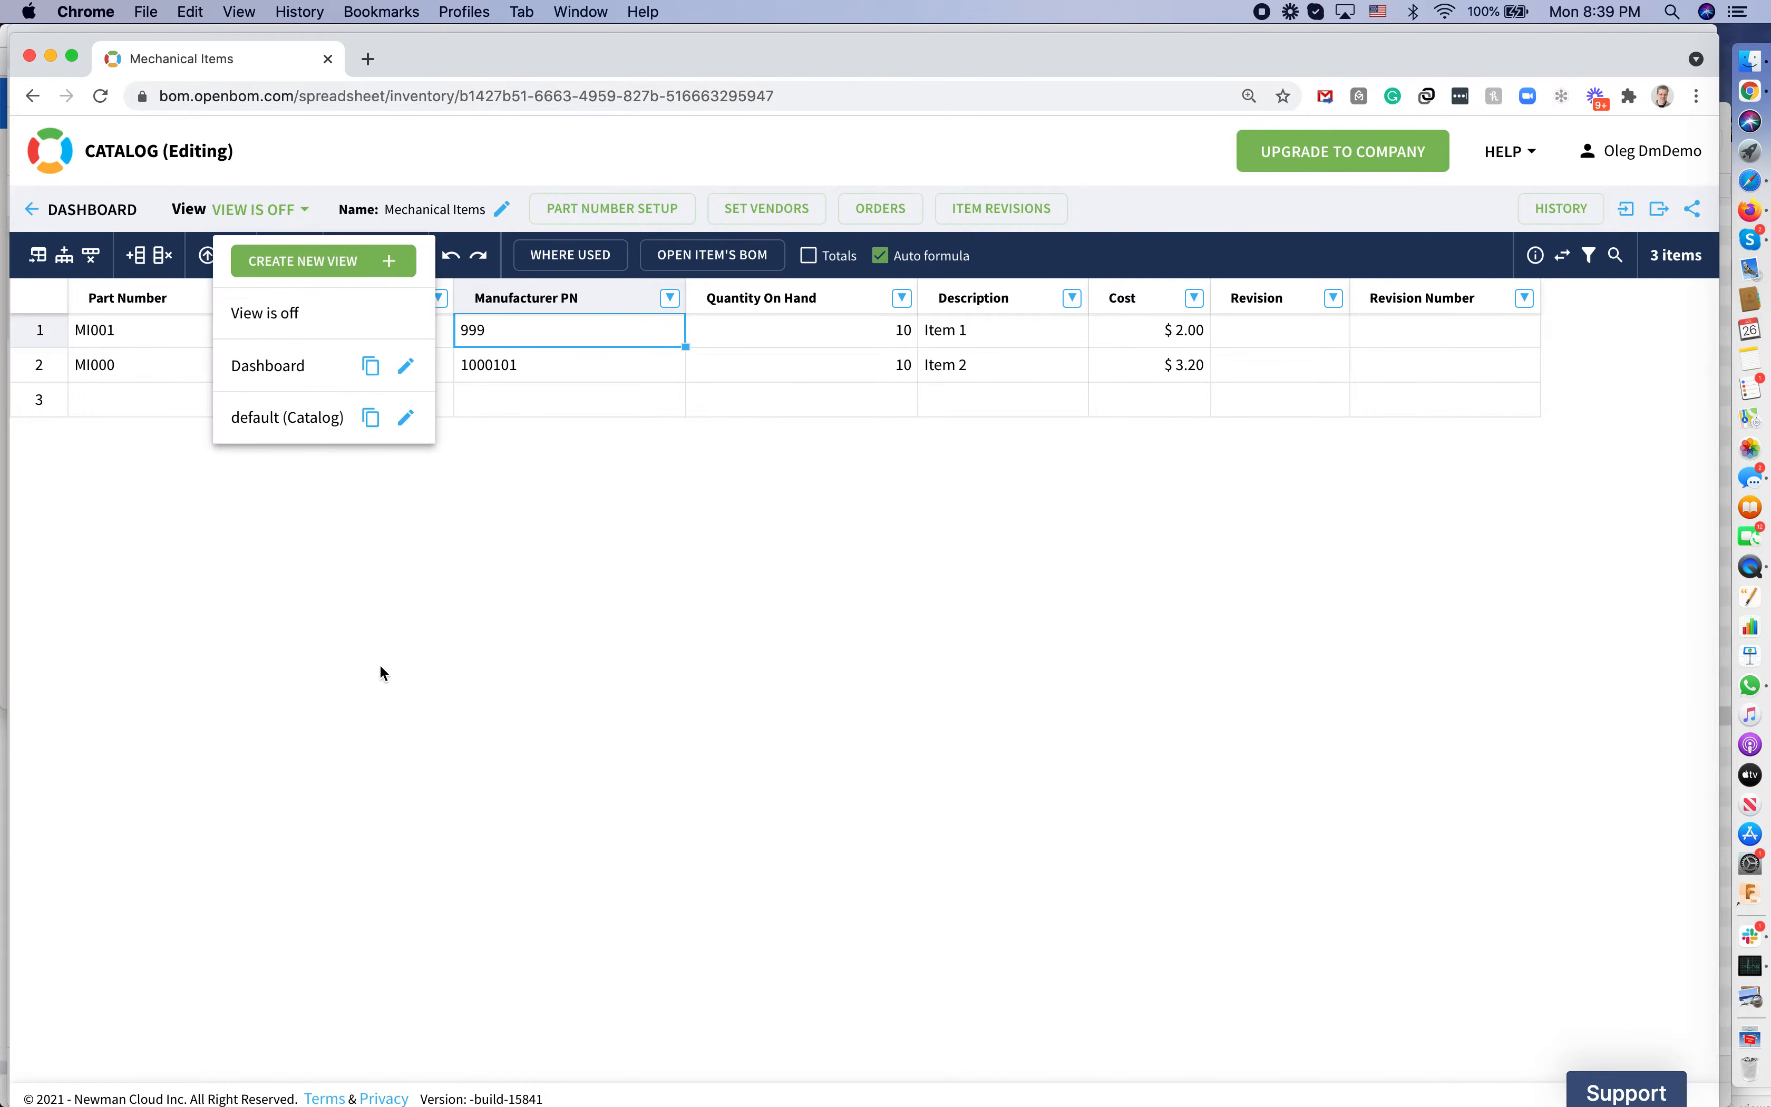
left_click(339, 262)
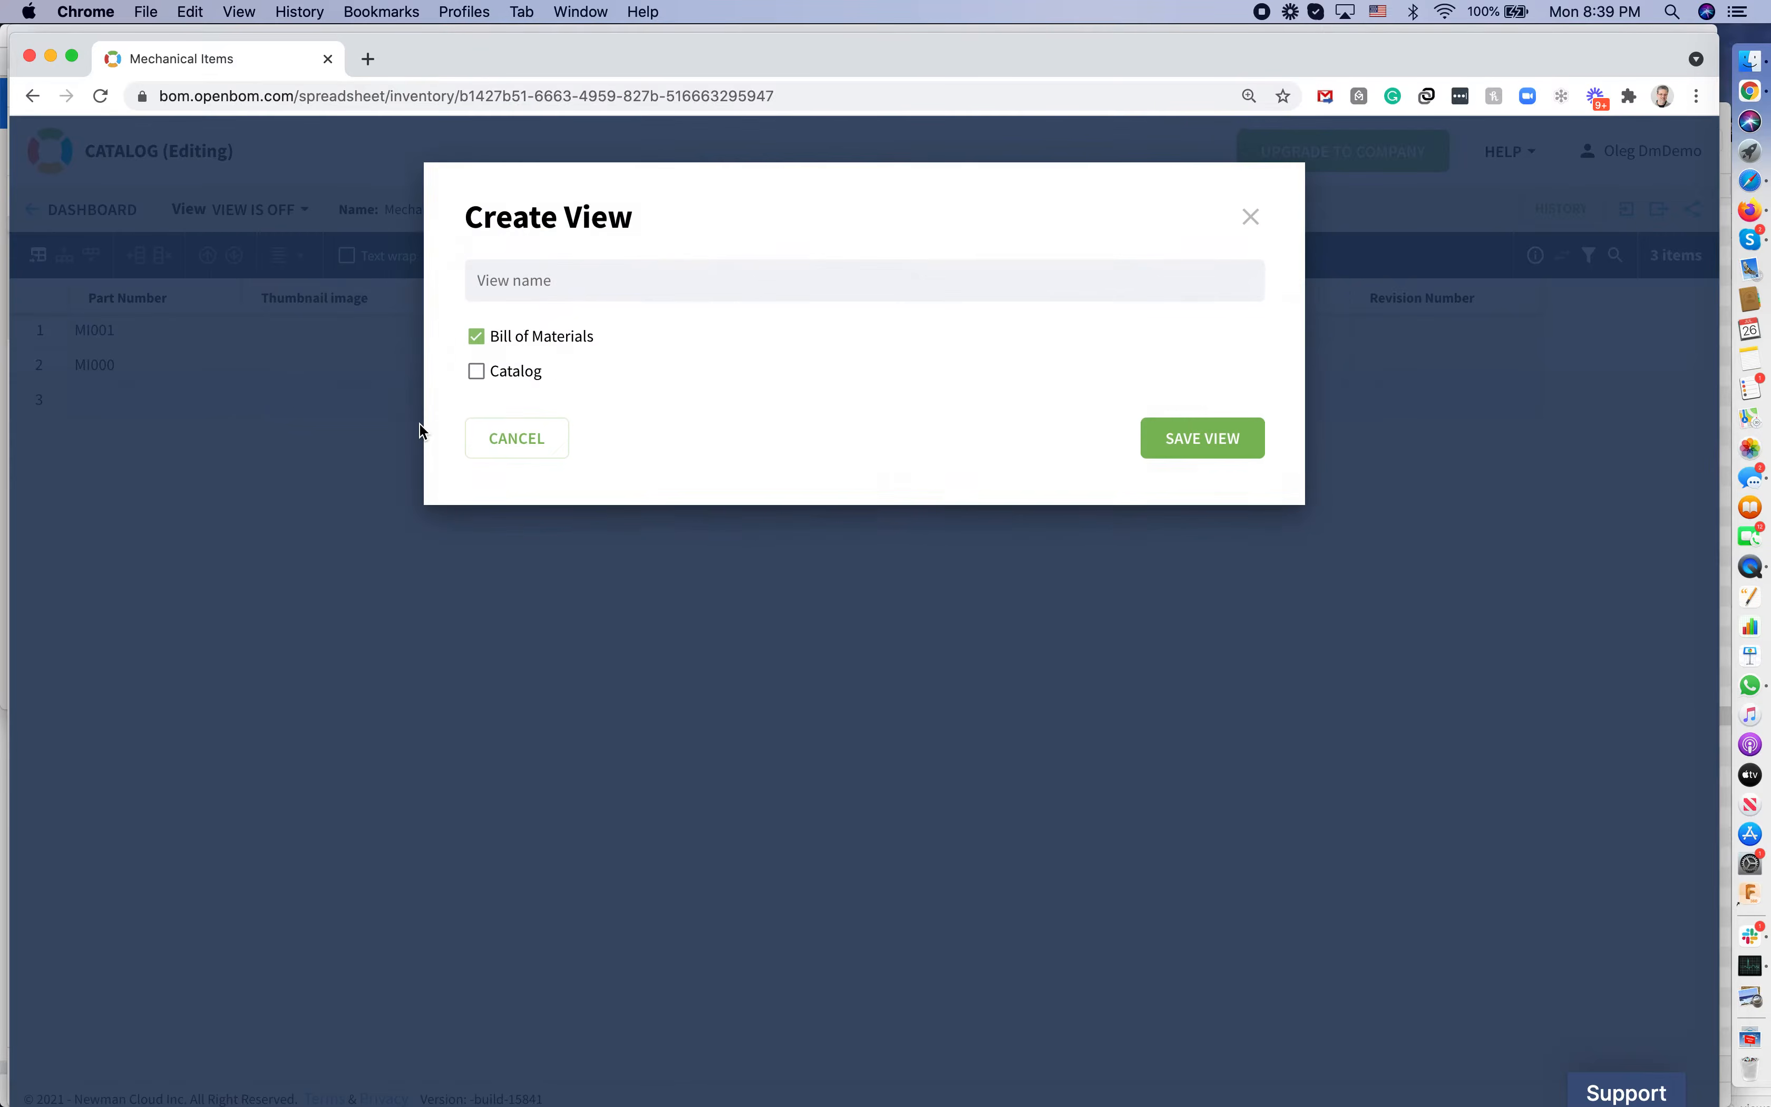
left_click(477, 372)
left_click(476, 337)
left_click(513, 280)
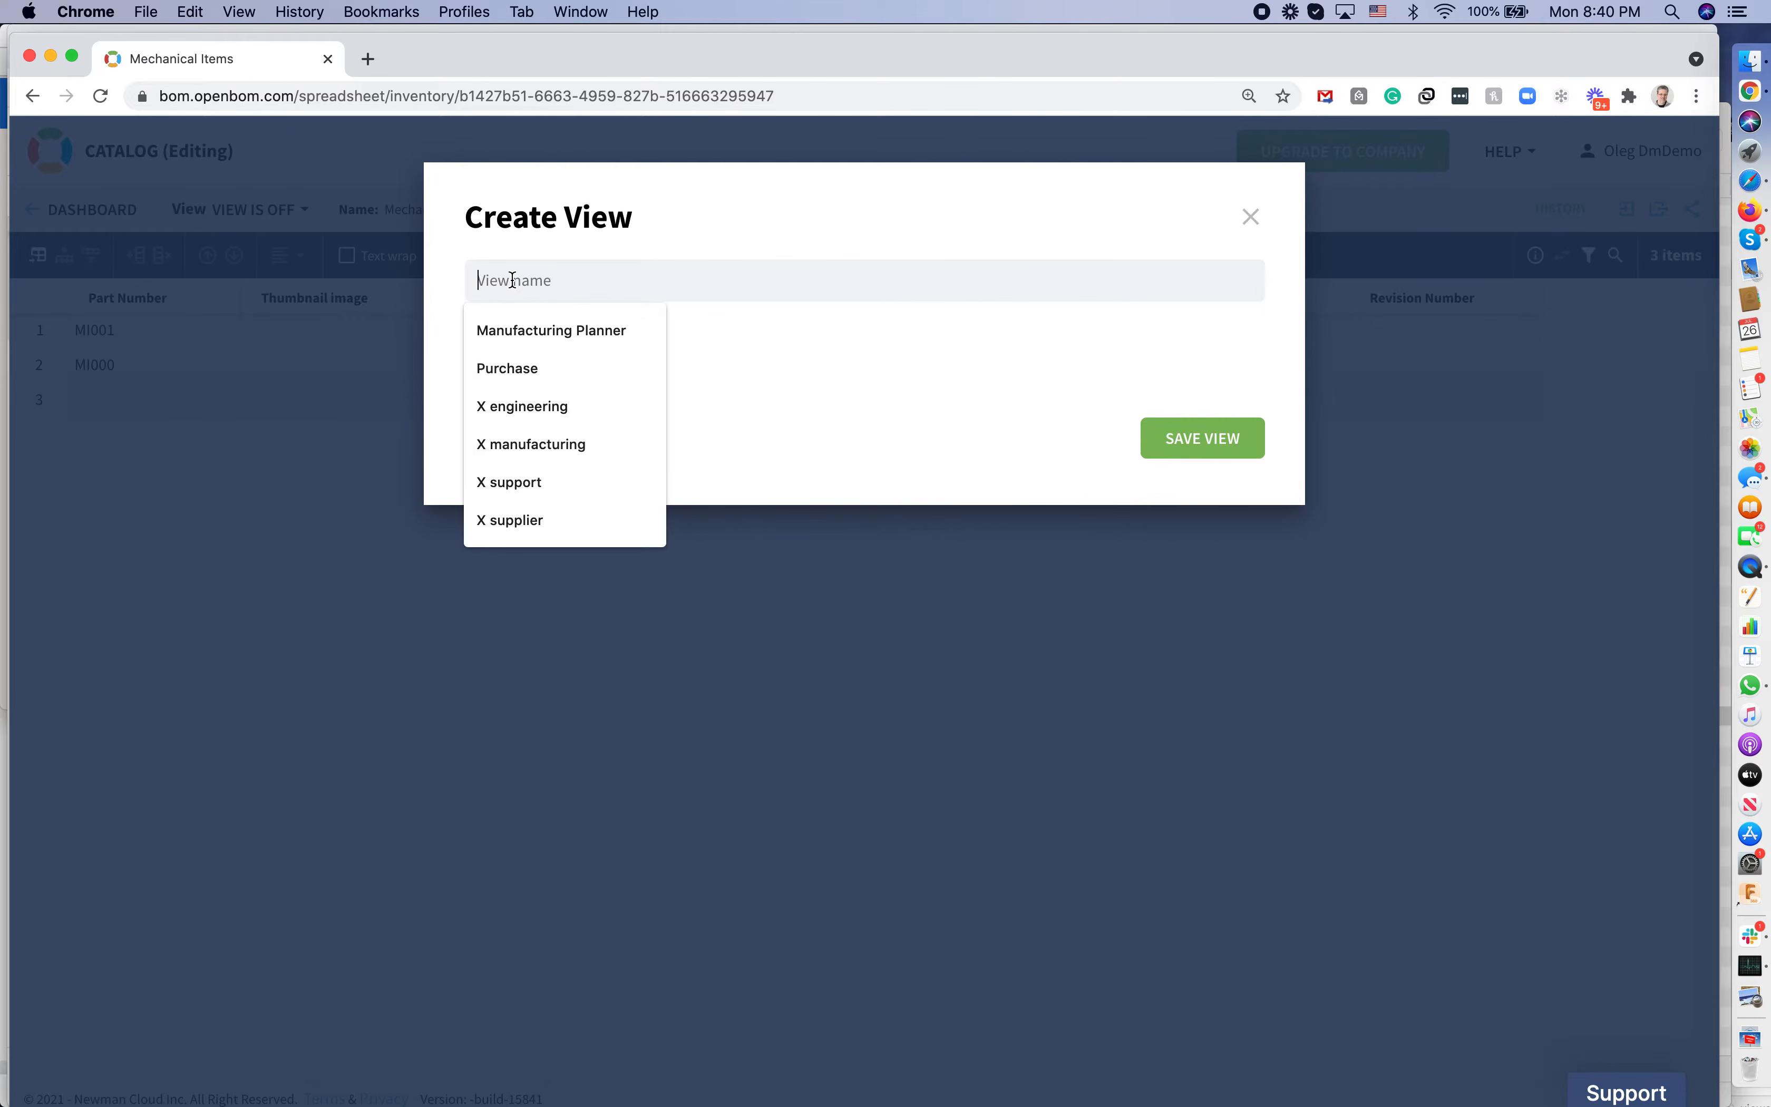
type("Procur")
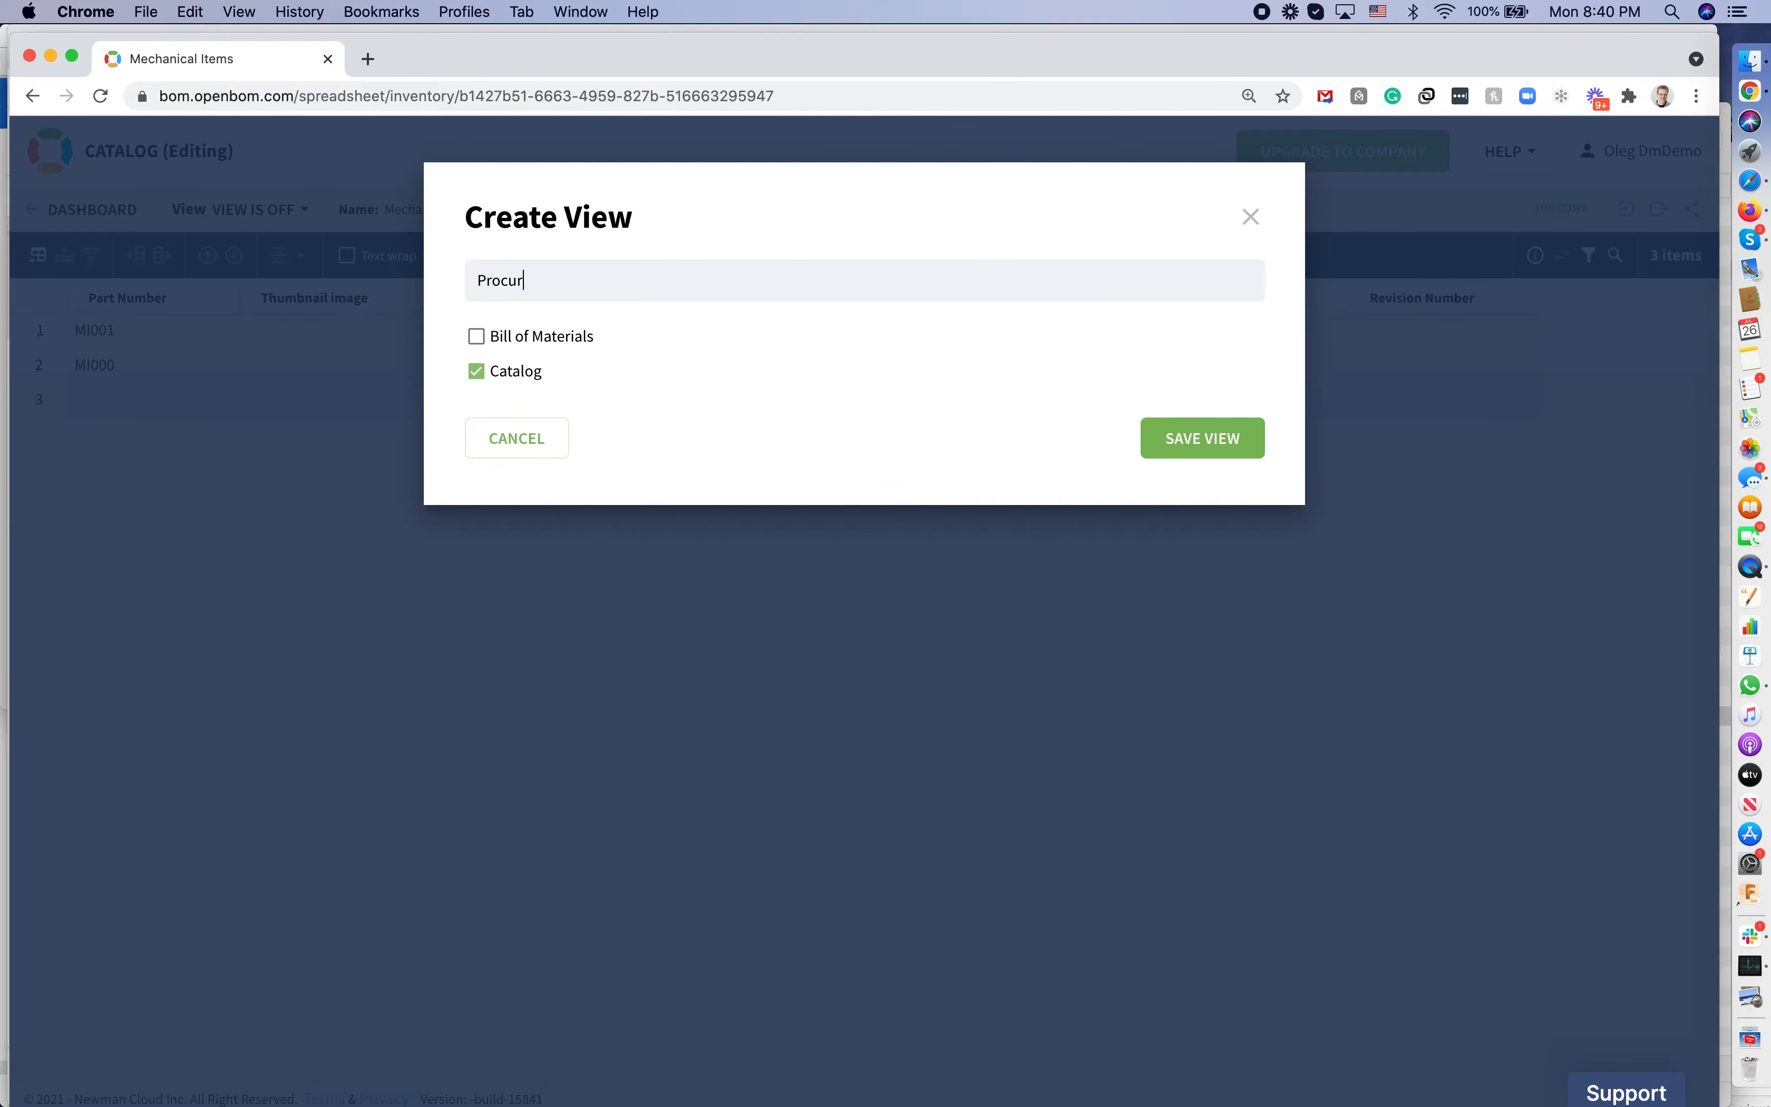
type("ement View")
left_click(1186, 451)
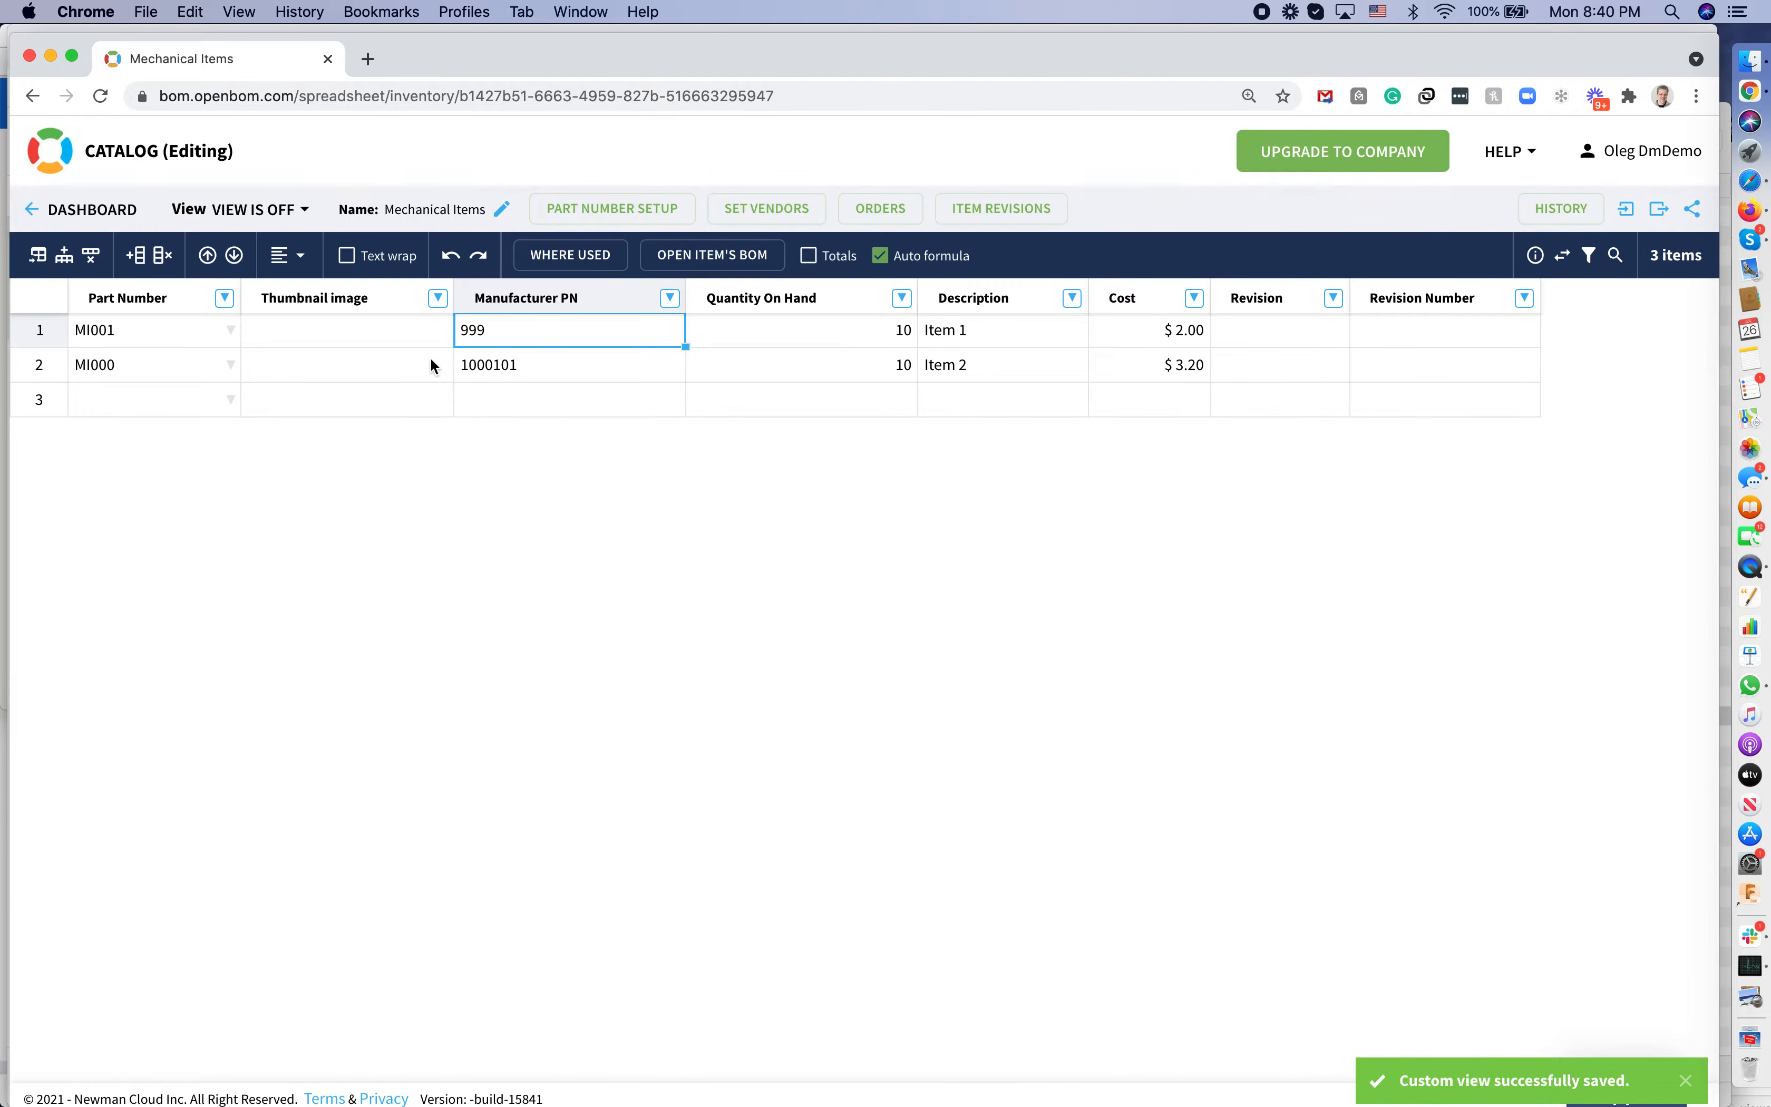
Fill Procurement View with catalog properties, minus Quantity On Hand, Revision Number and Thumbnail image
left_click(303, 212)
left_click(415, 471)
left_click(318, 245)
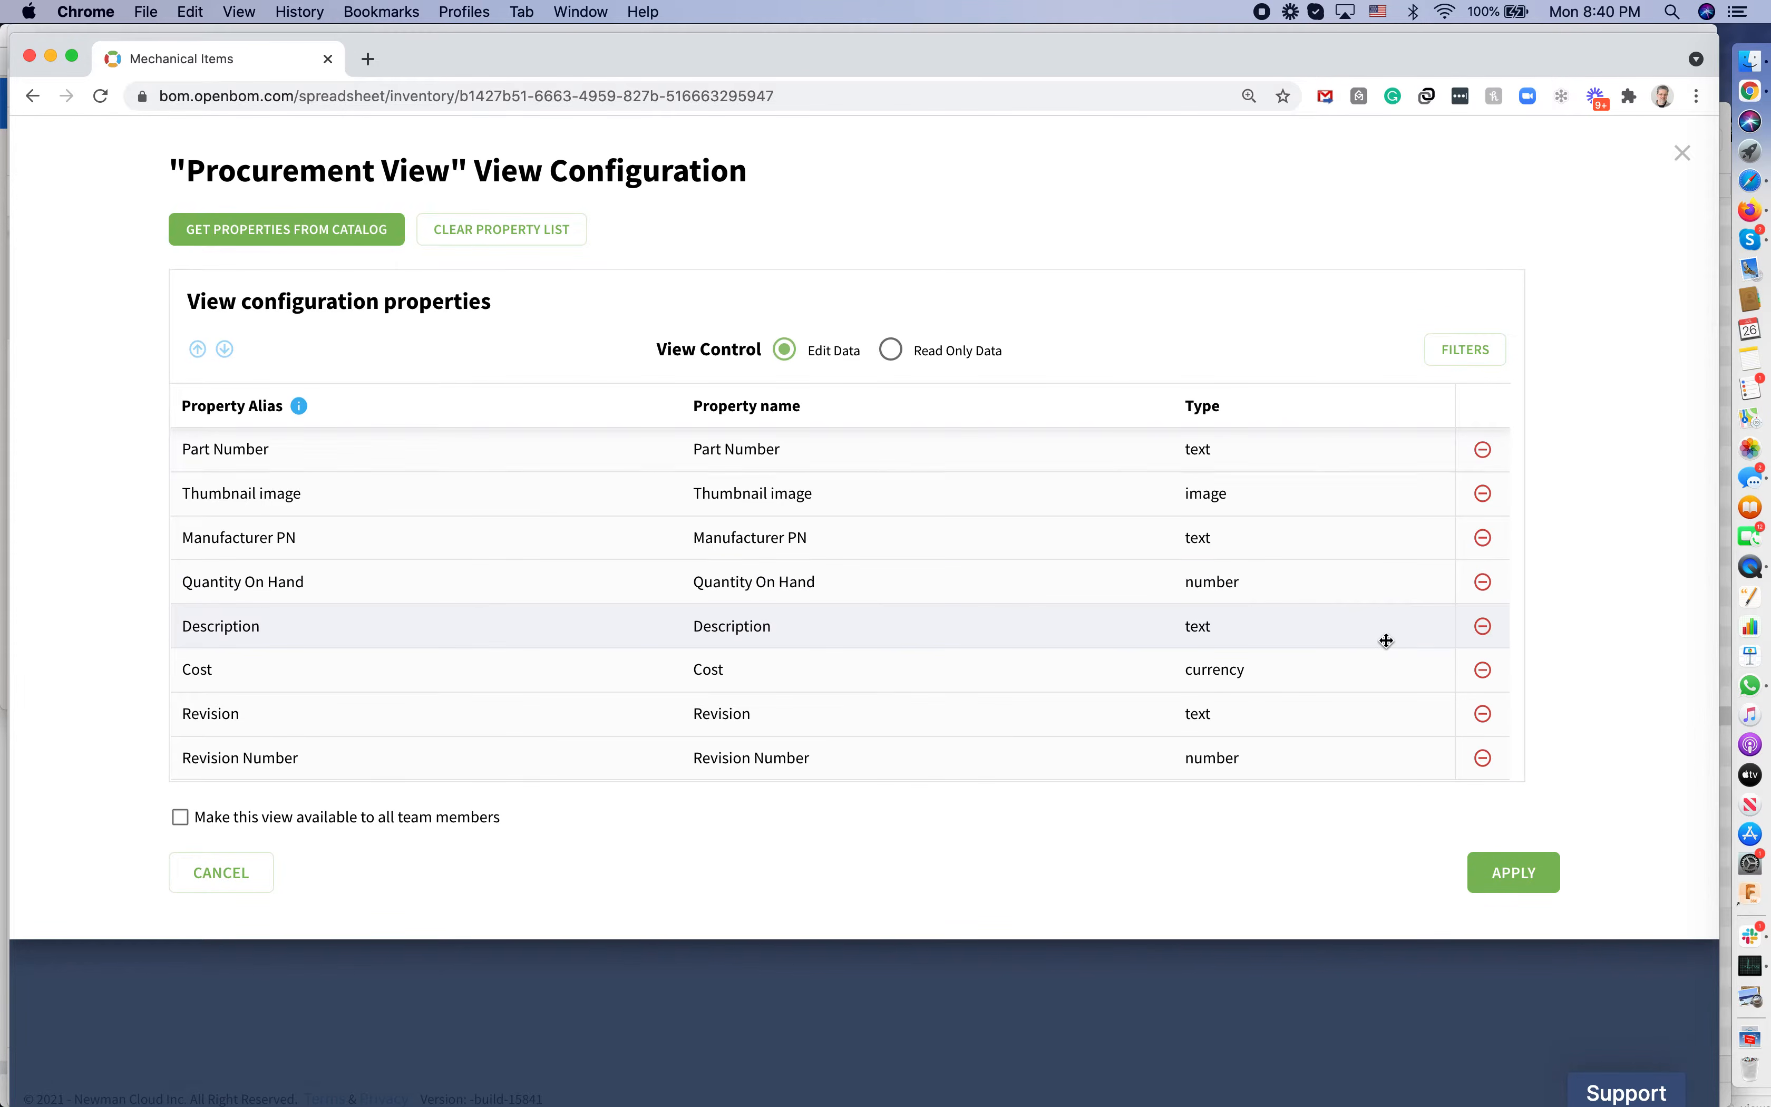
left_click(1486, 590)
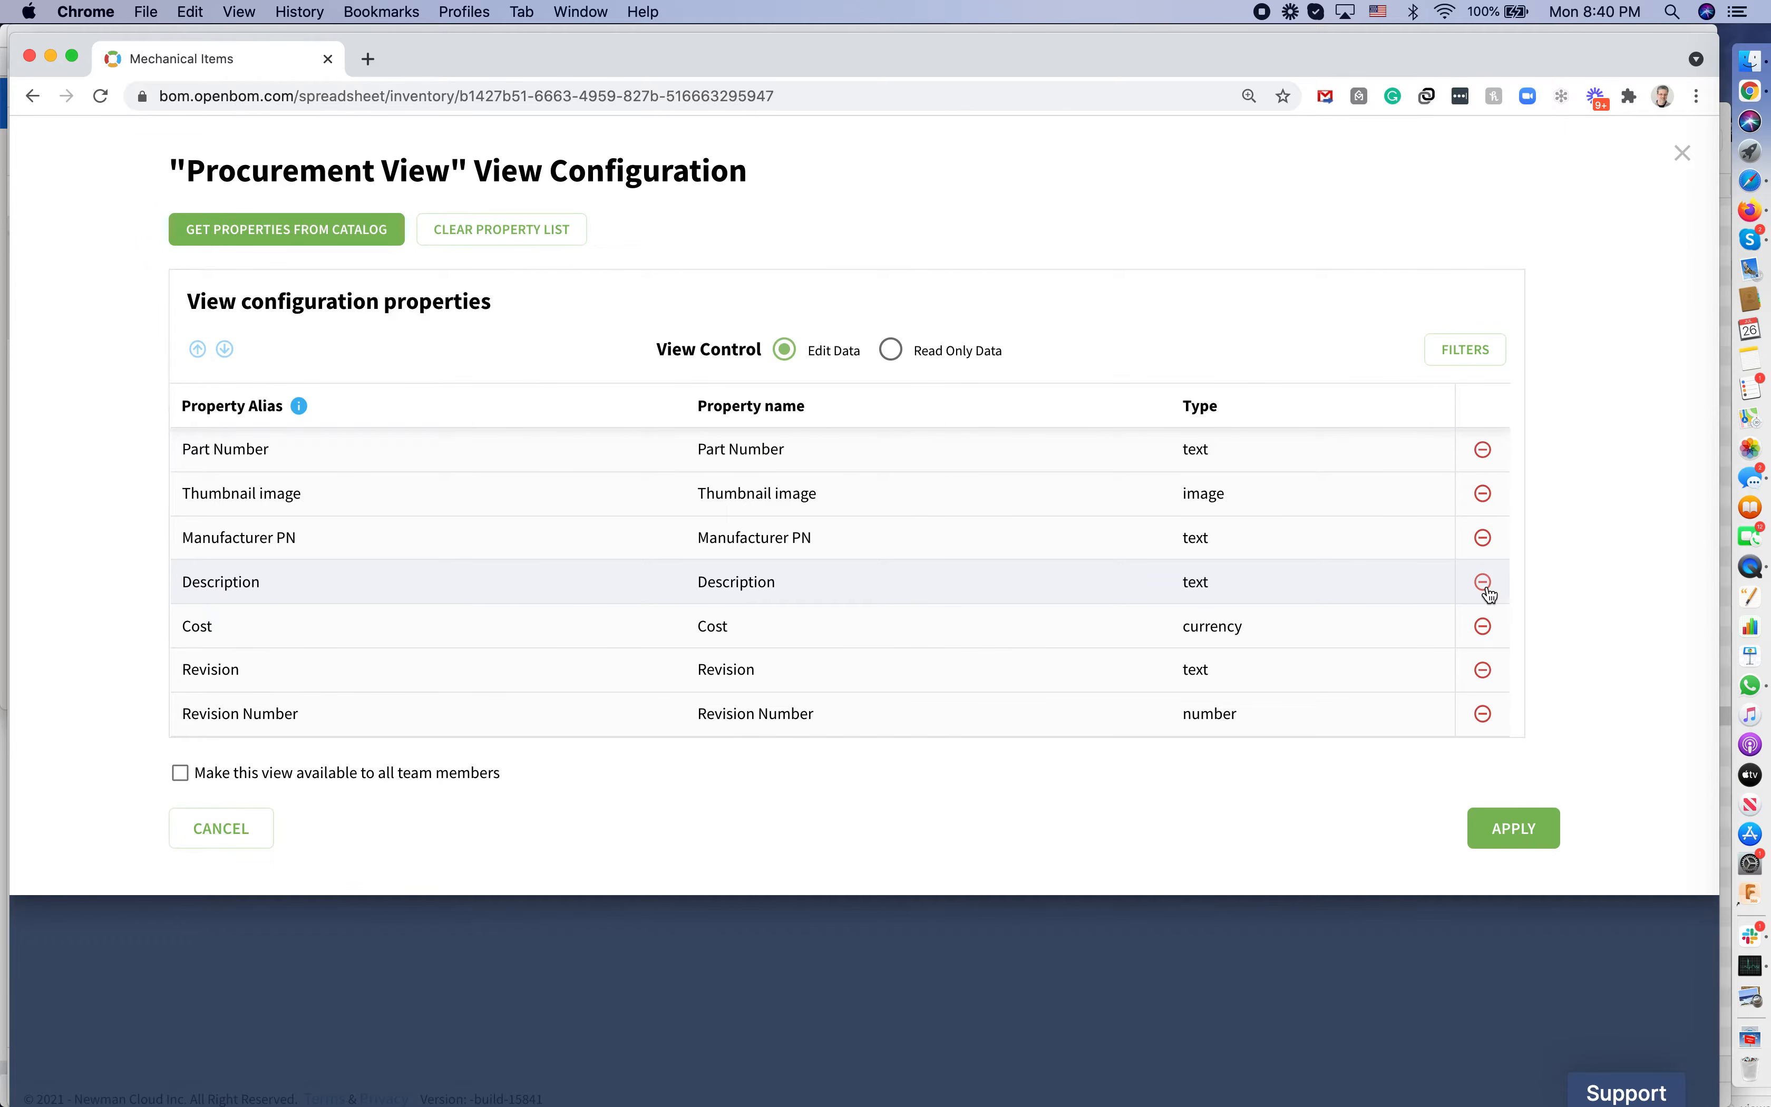
left_click(1482, 705)
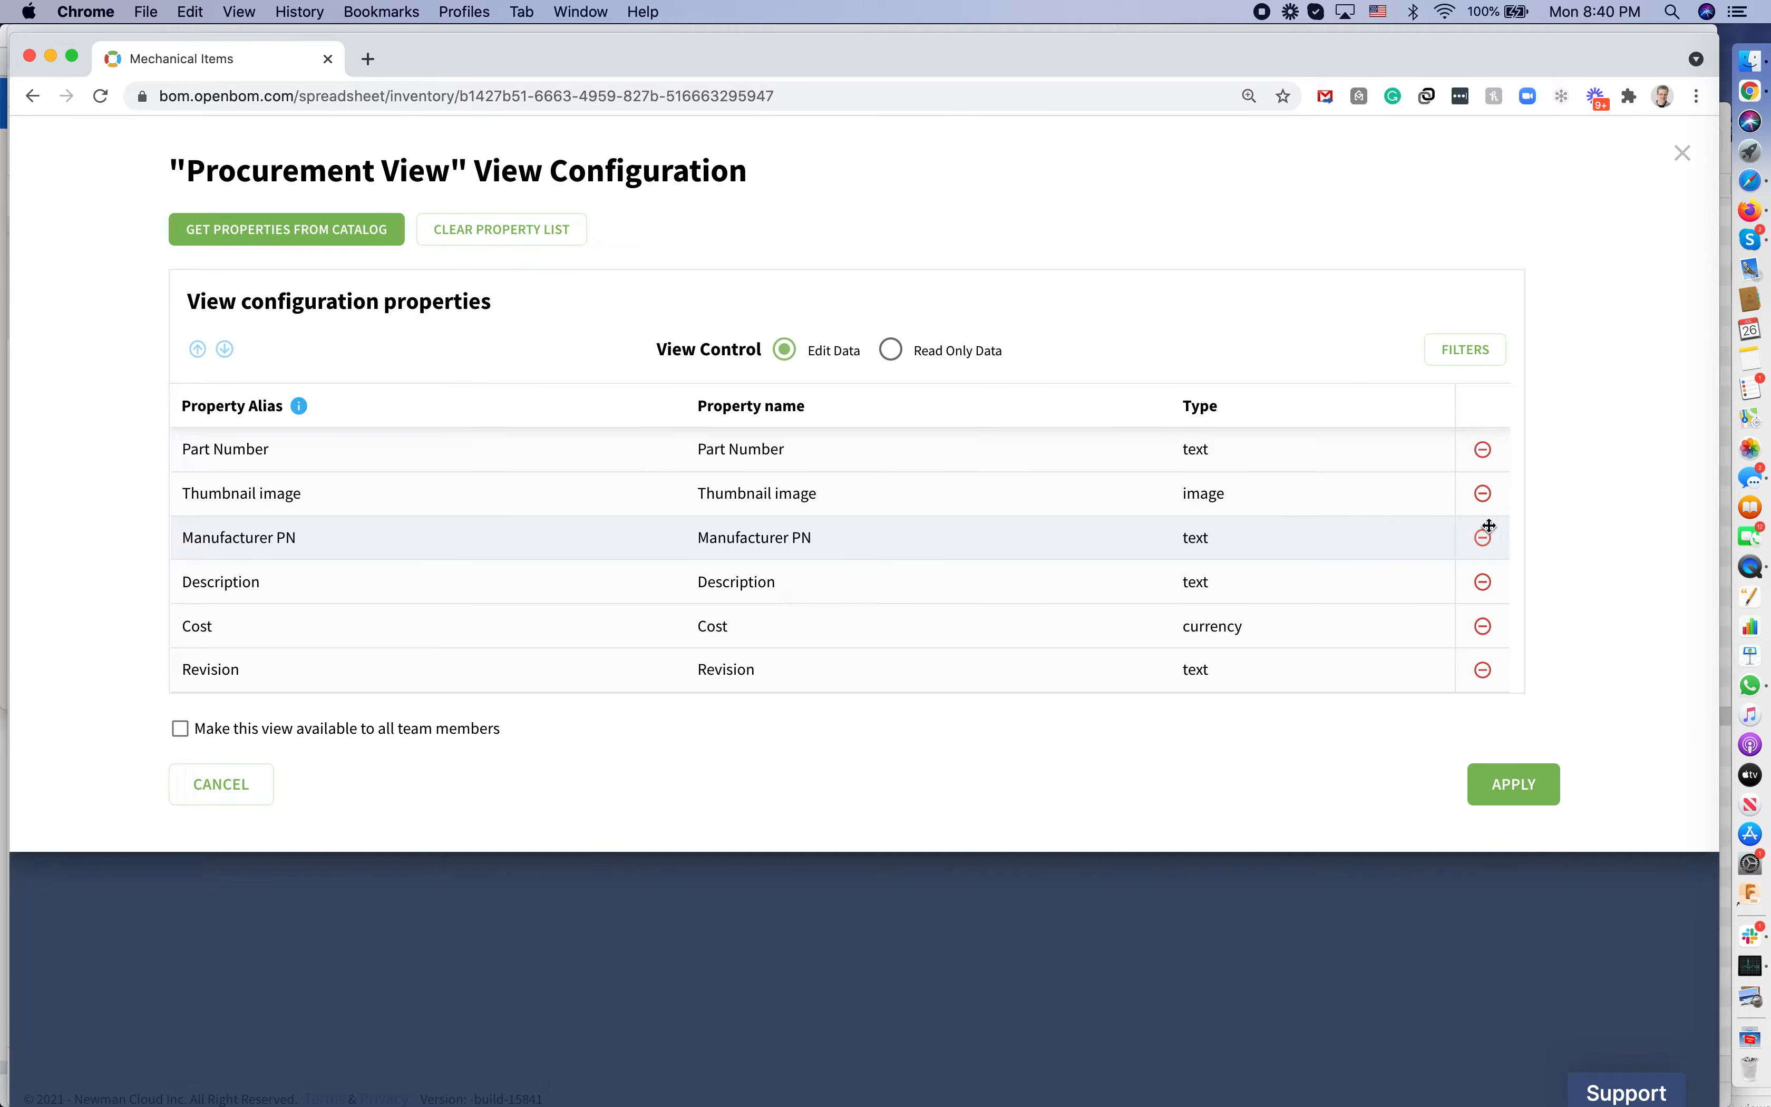
left_click(1483, 495)
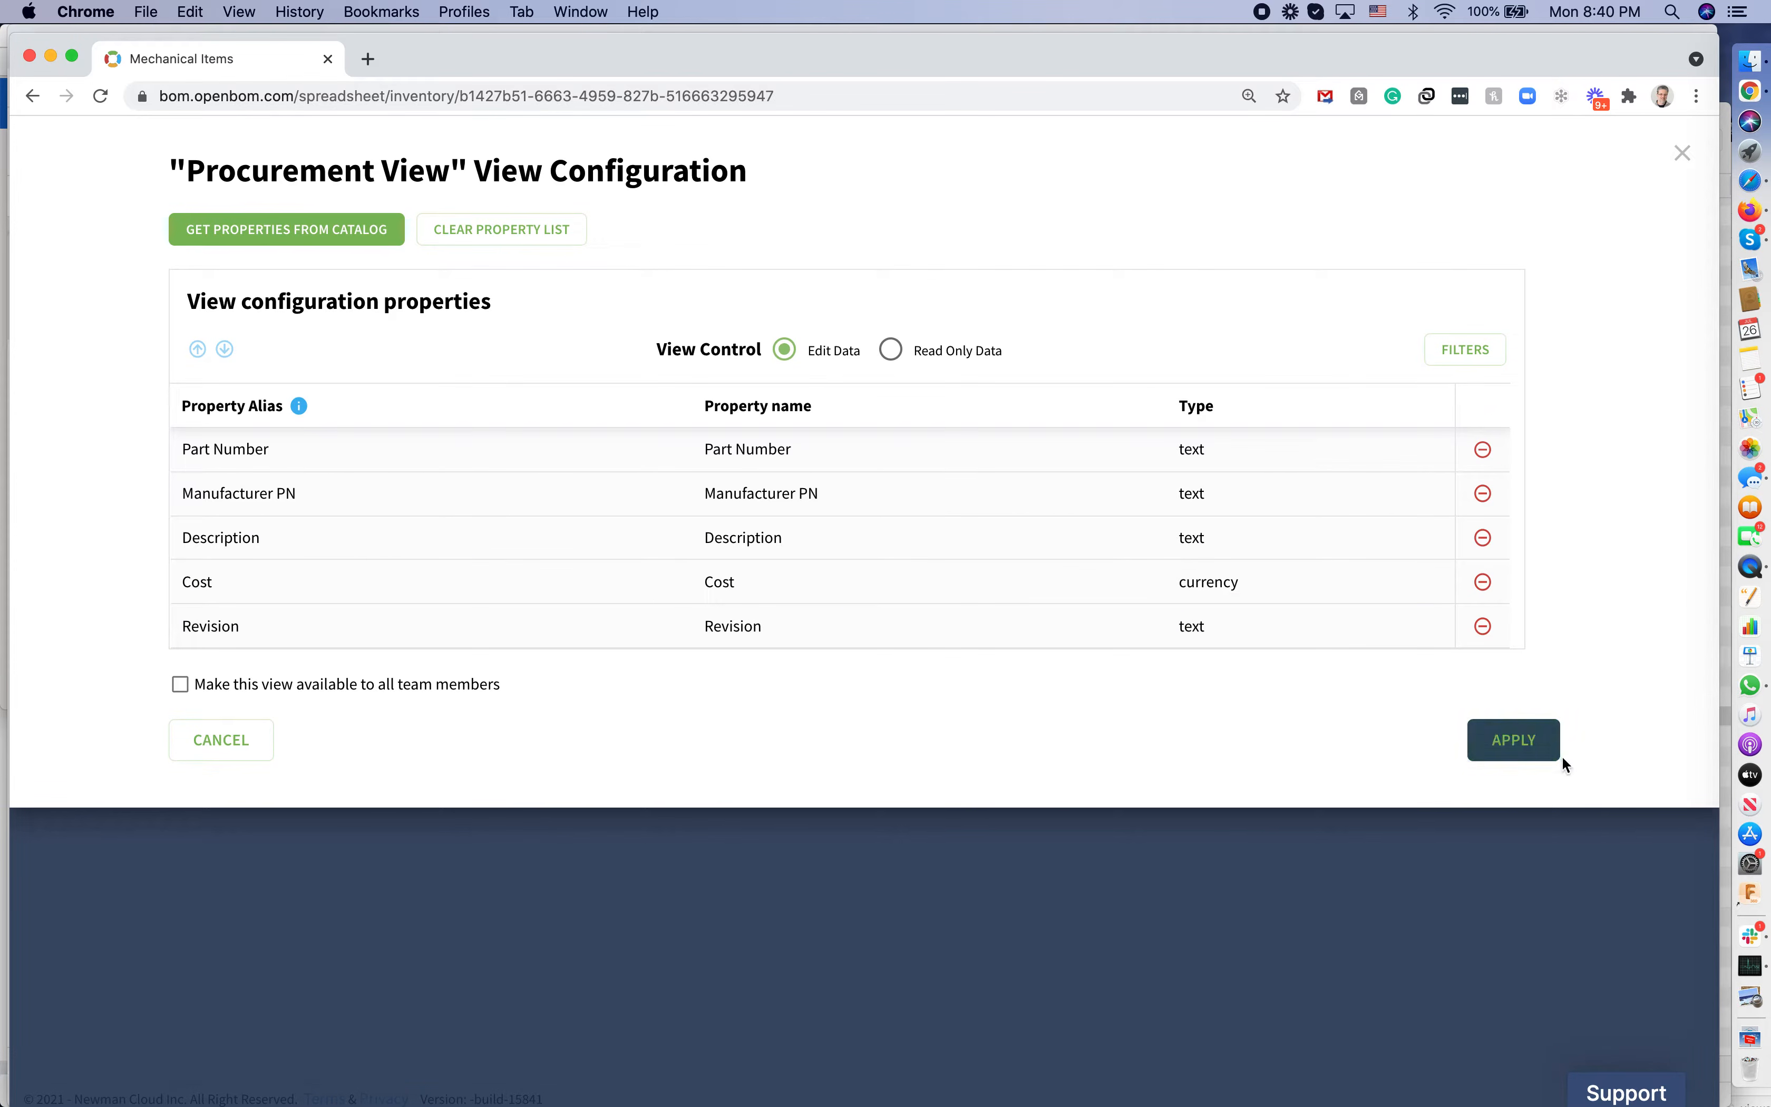
left_click(1542, 755)
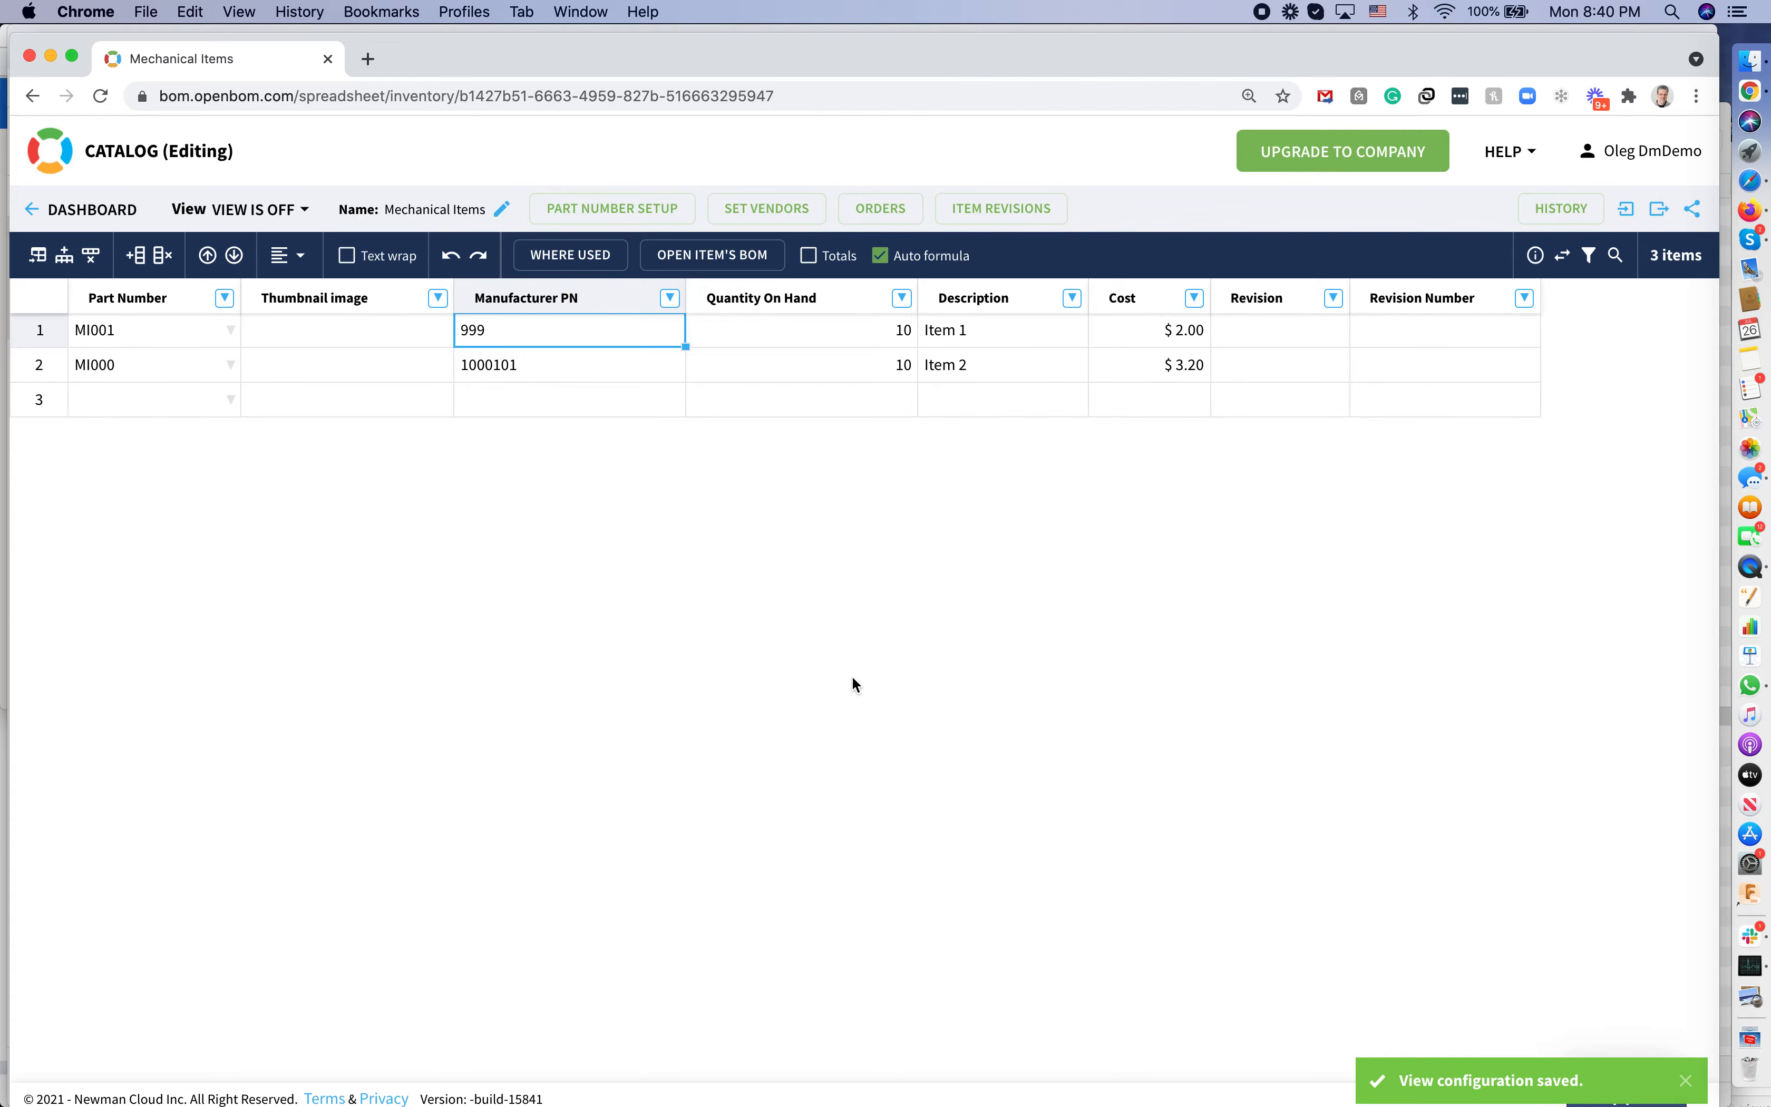
left_click(303, 210)
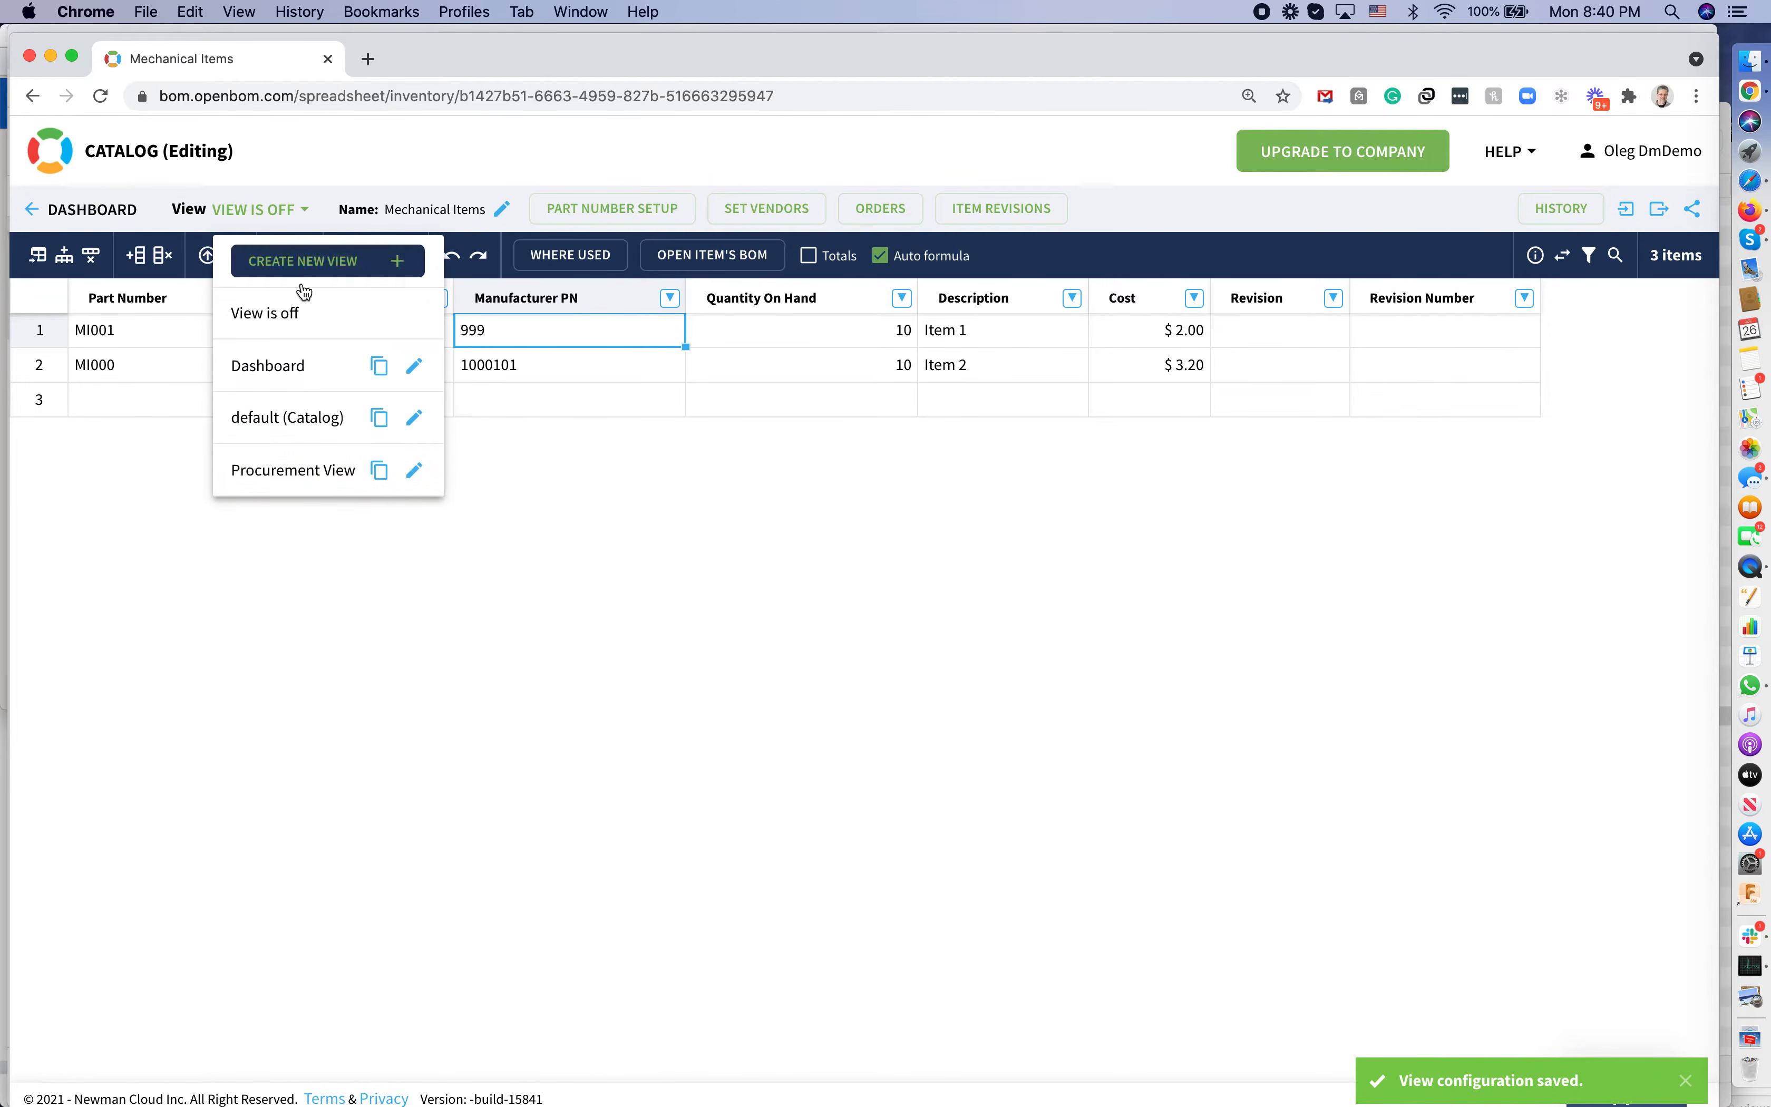
left_click(305, 491)
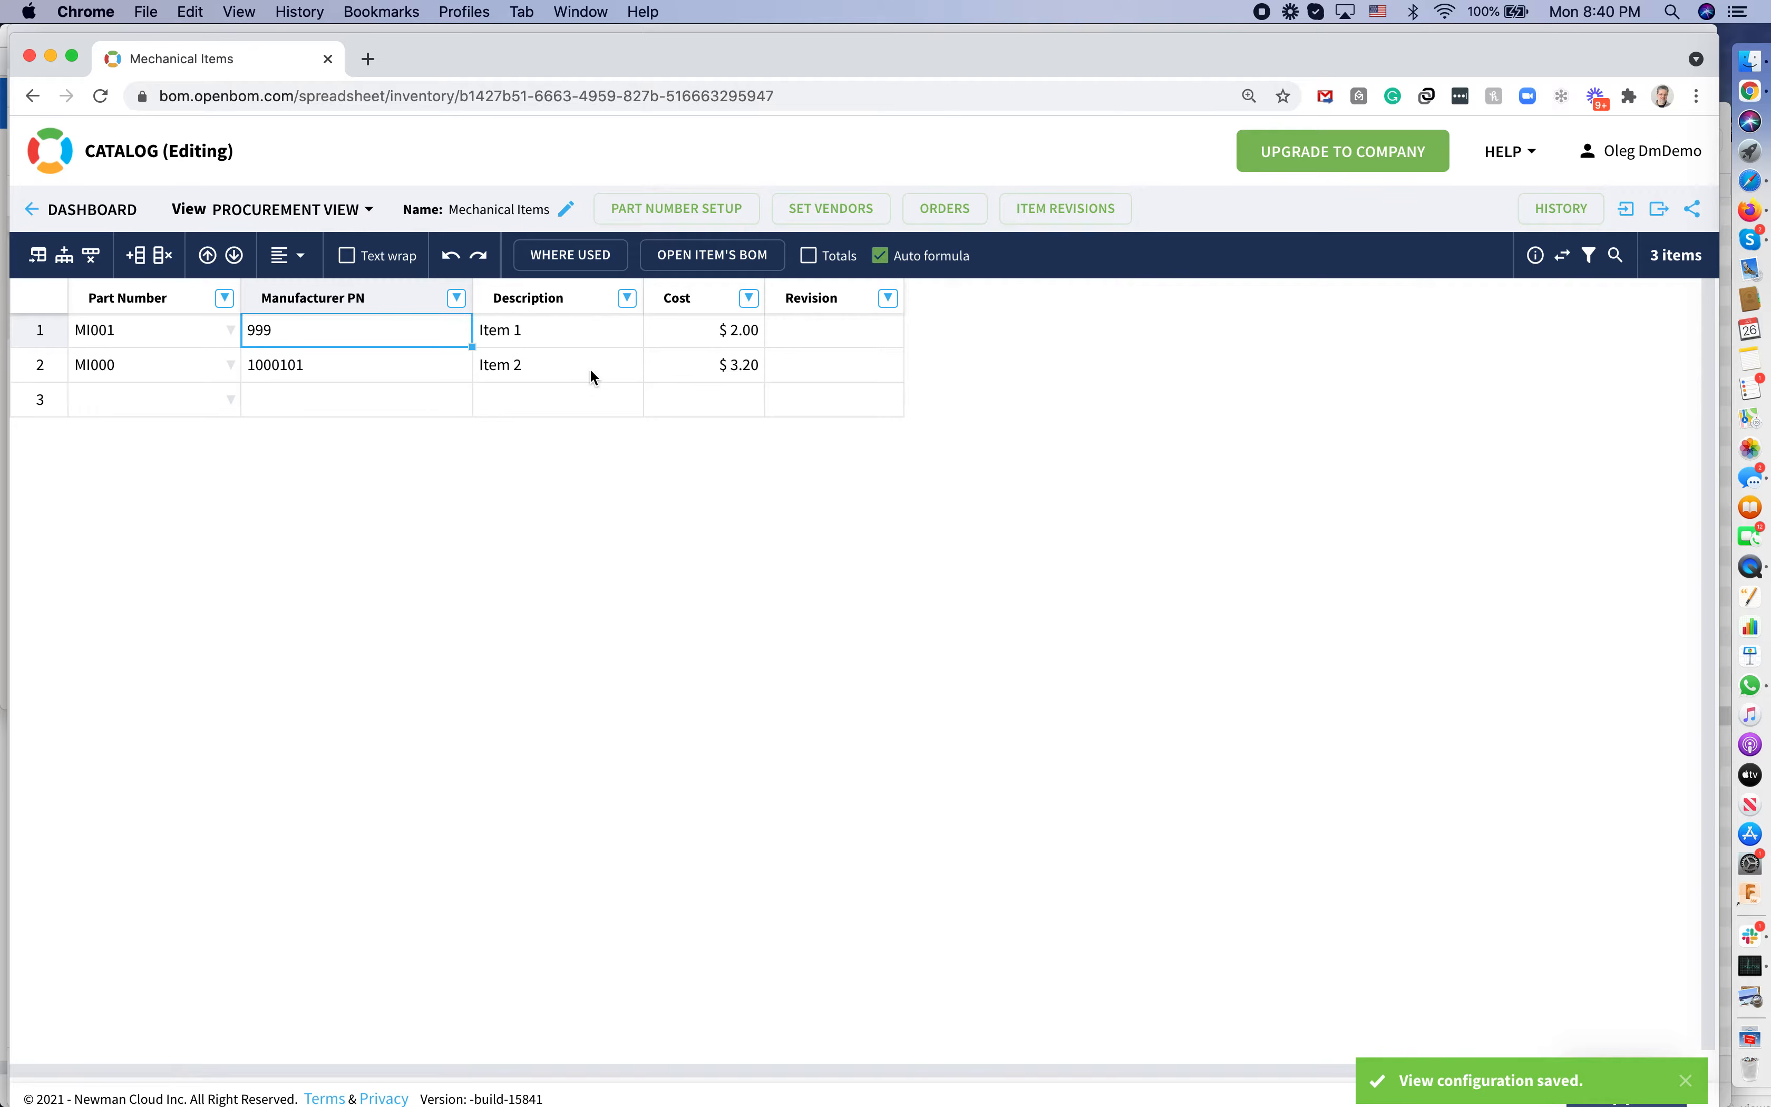
left_click(365, 211)
left_click(300, 313)
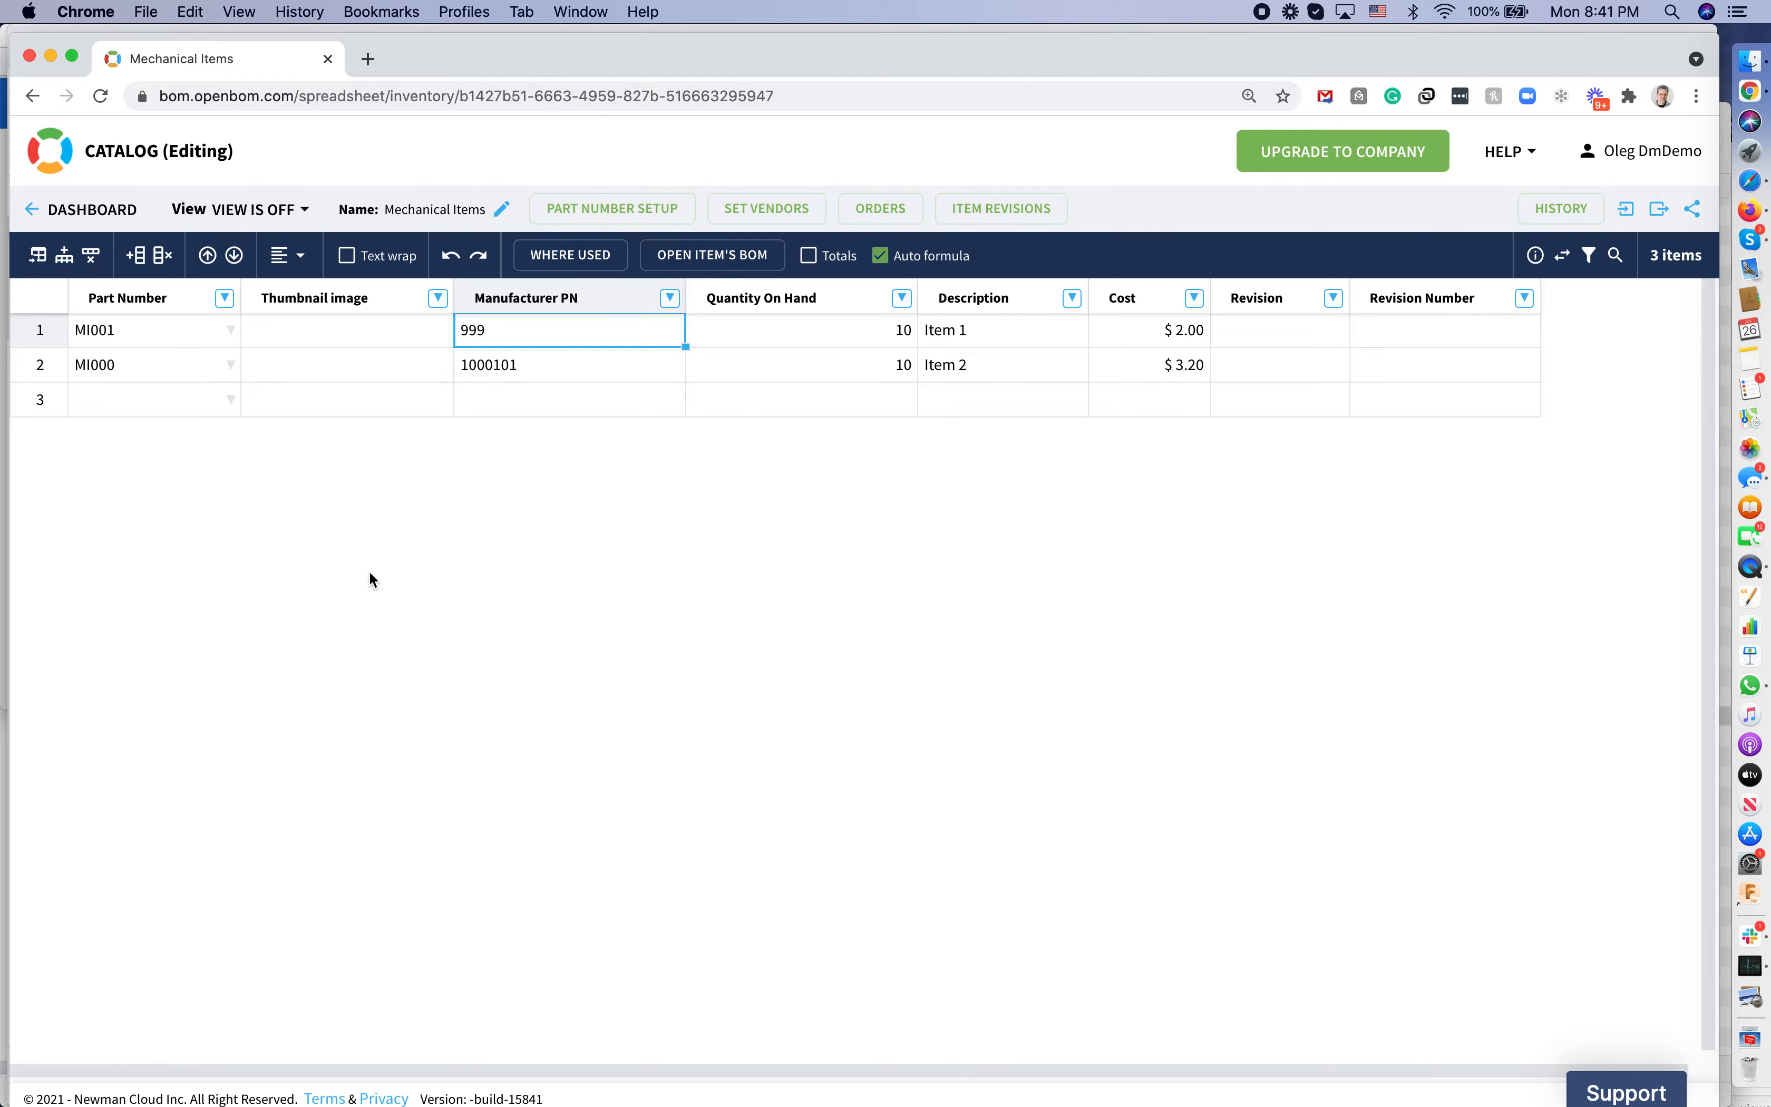
left_click(156, 403)
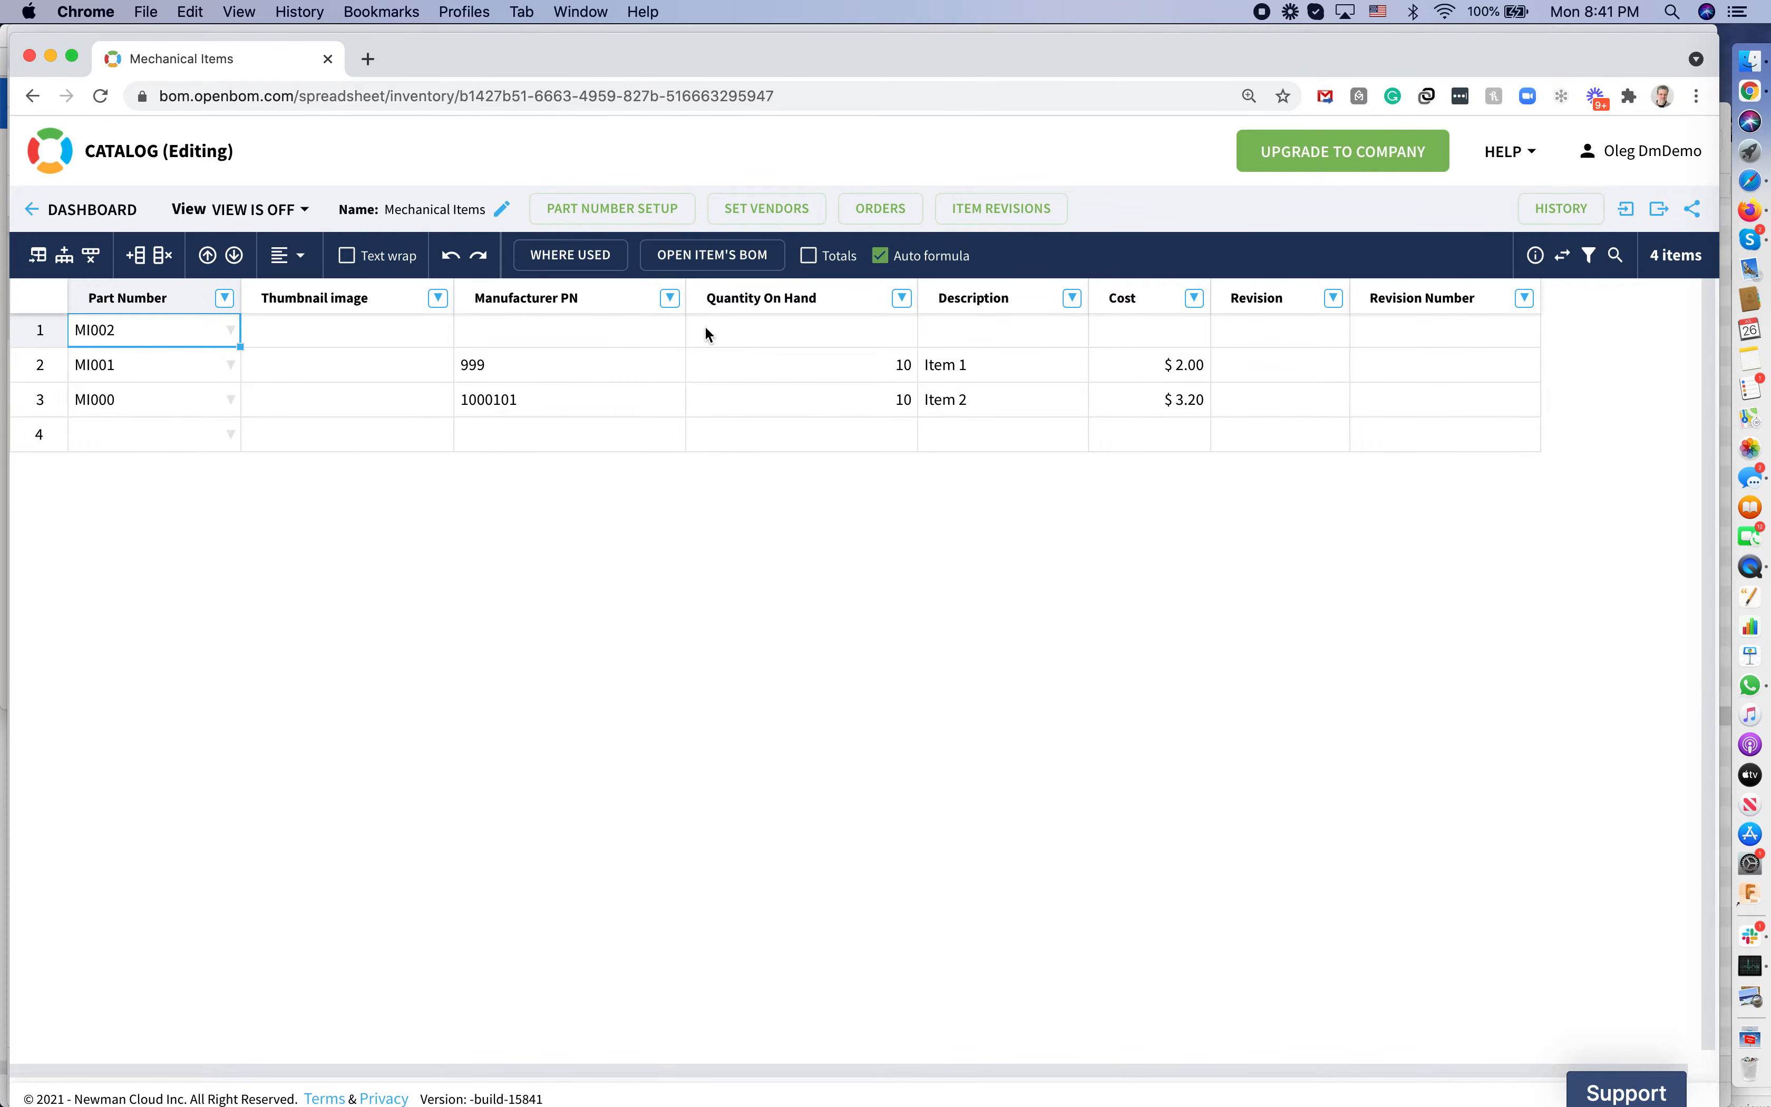
Enter 'Assembly 100' as the description of the new MI002 row
left_click(727, 331)
left_click(943, 337)
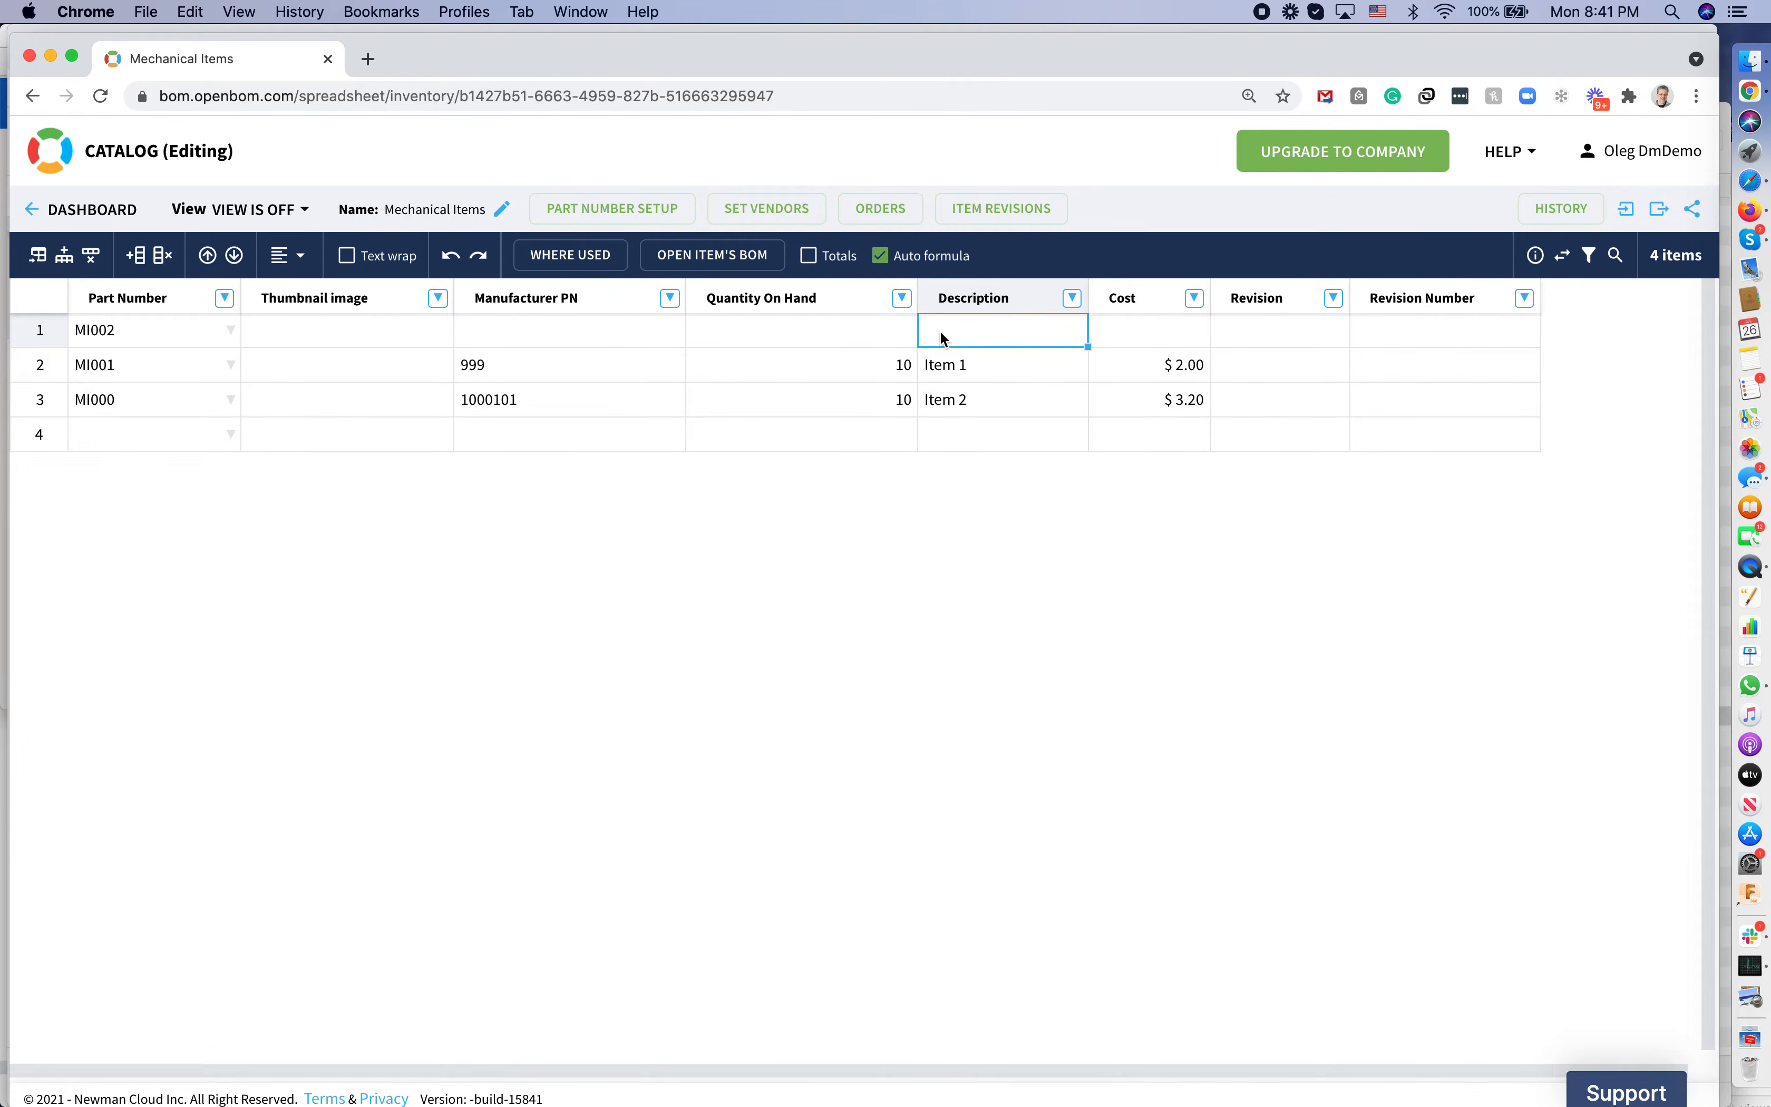
type("Assemlb")
key("BackSpace")
key("BackSpace")
type("bly 100")
key("Return")
key("Up")
key("Left")
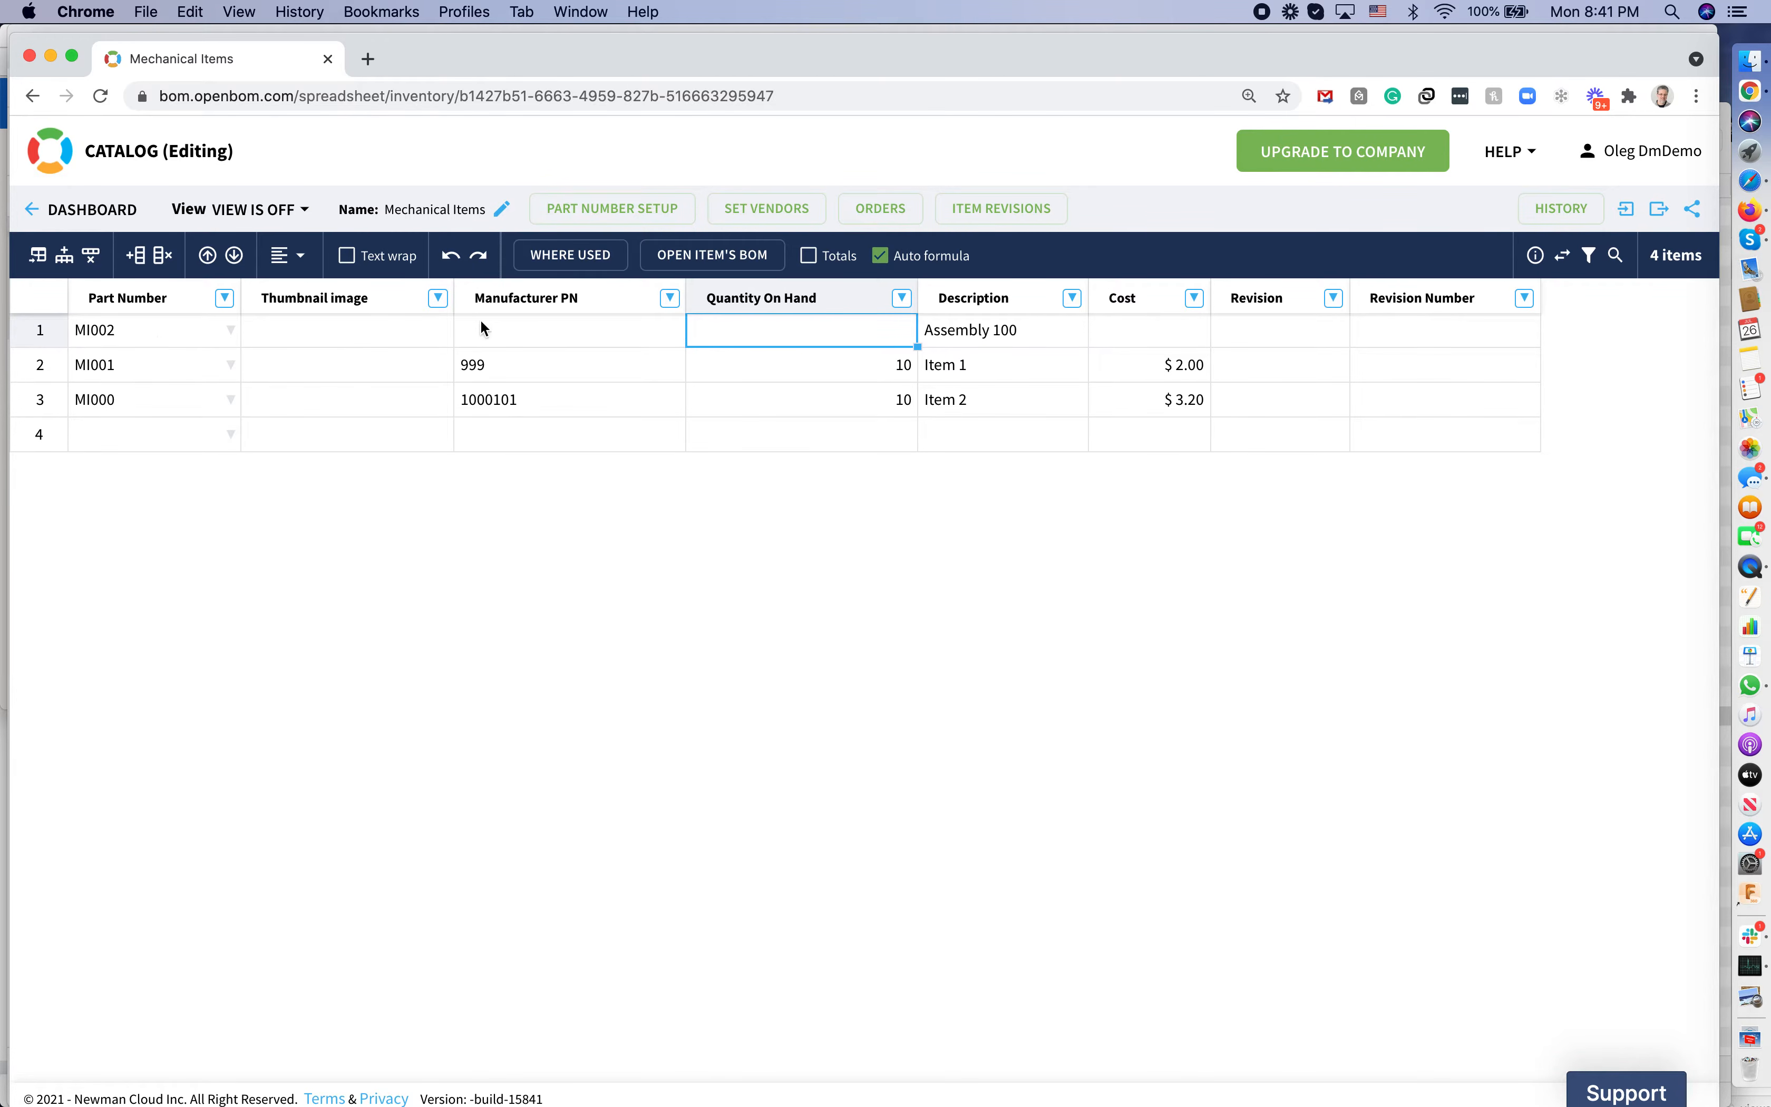
left_click(519, 324)
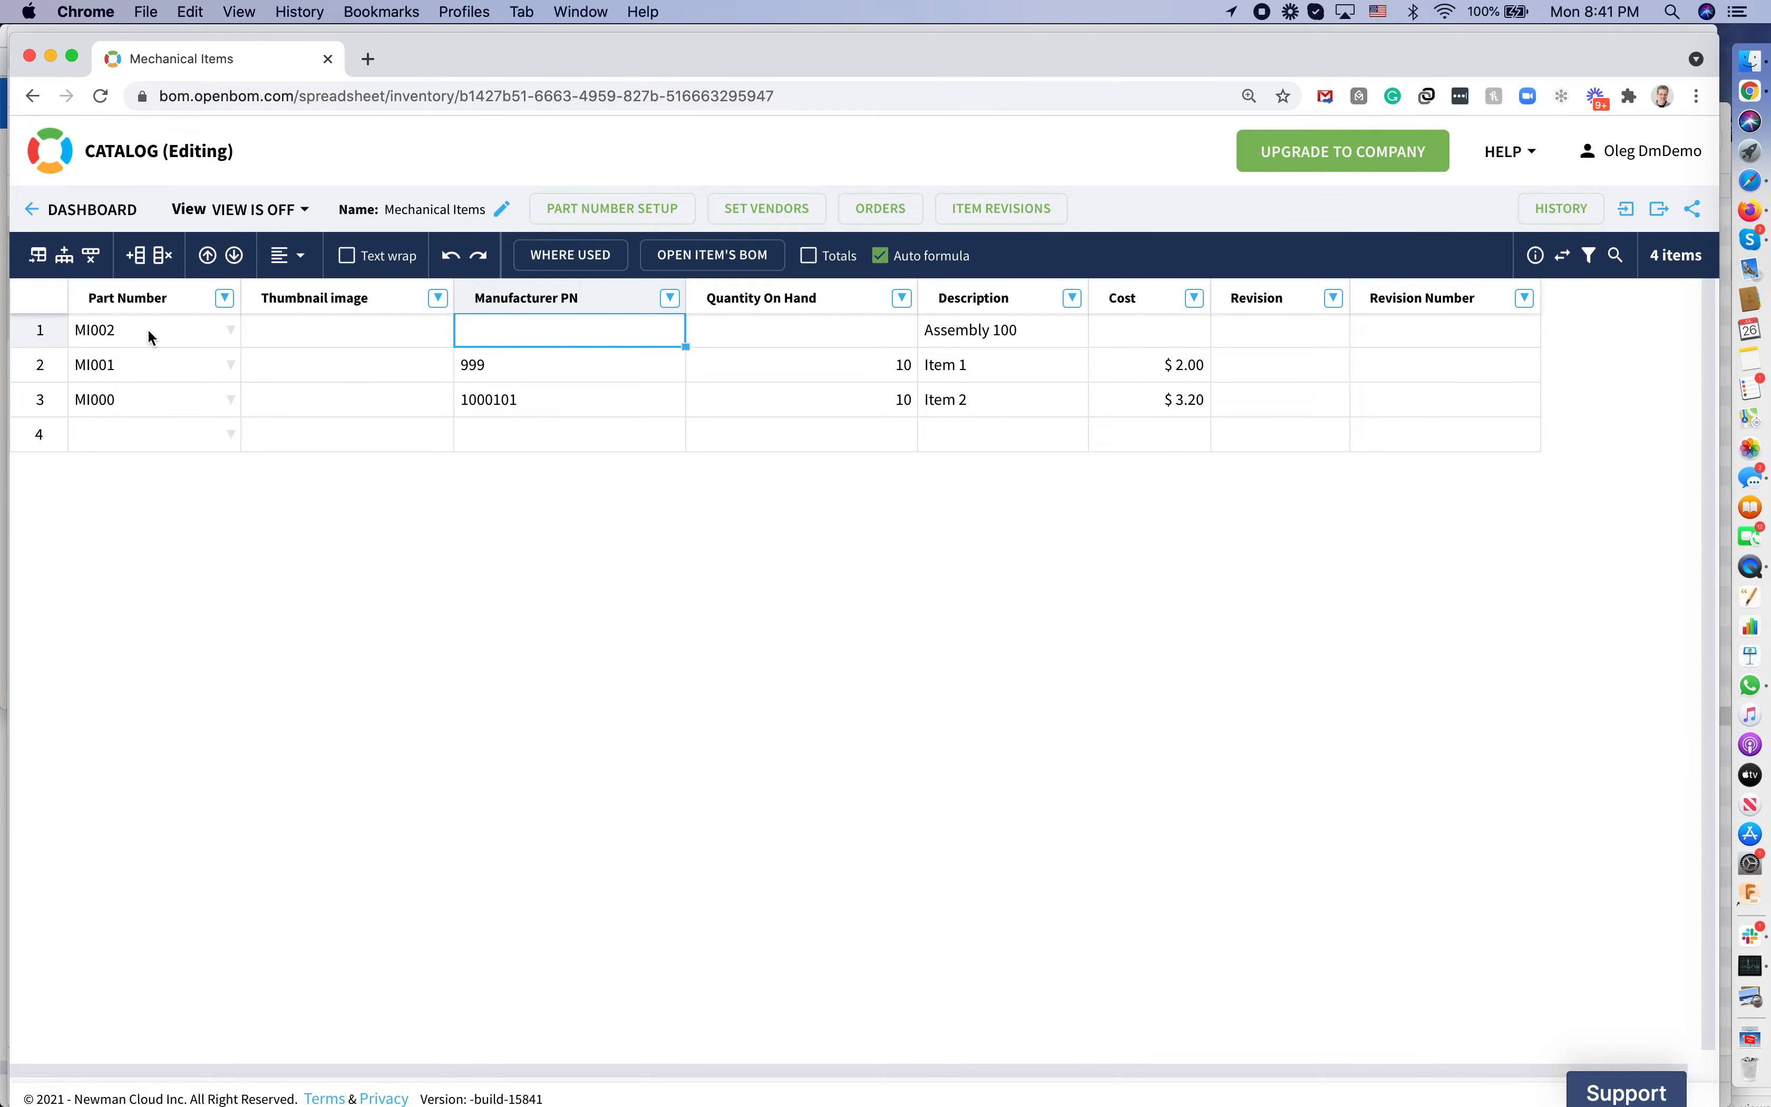
Create the missing Assembly 100 BOM for MI002 from its item's BOM link
left_click(704, 254)
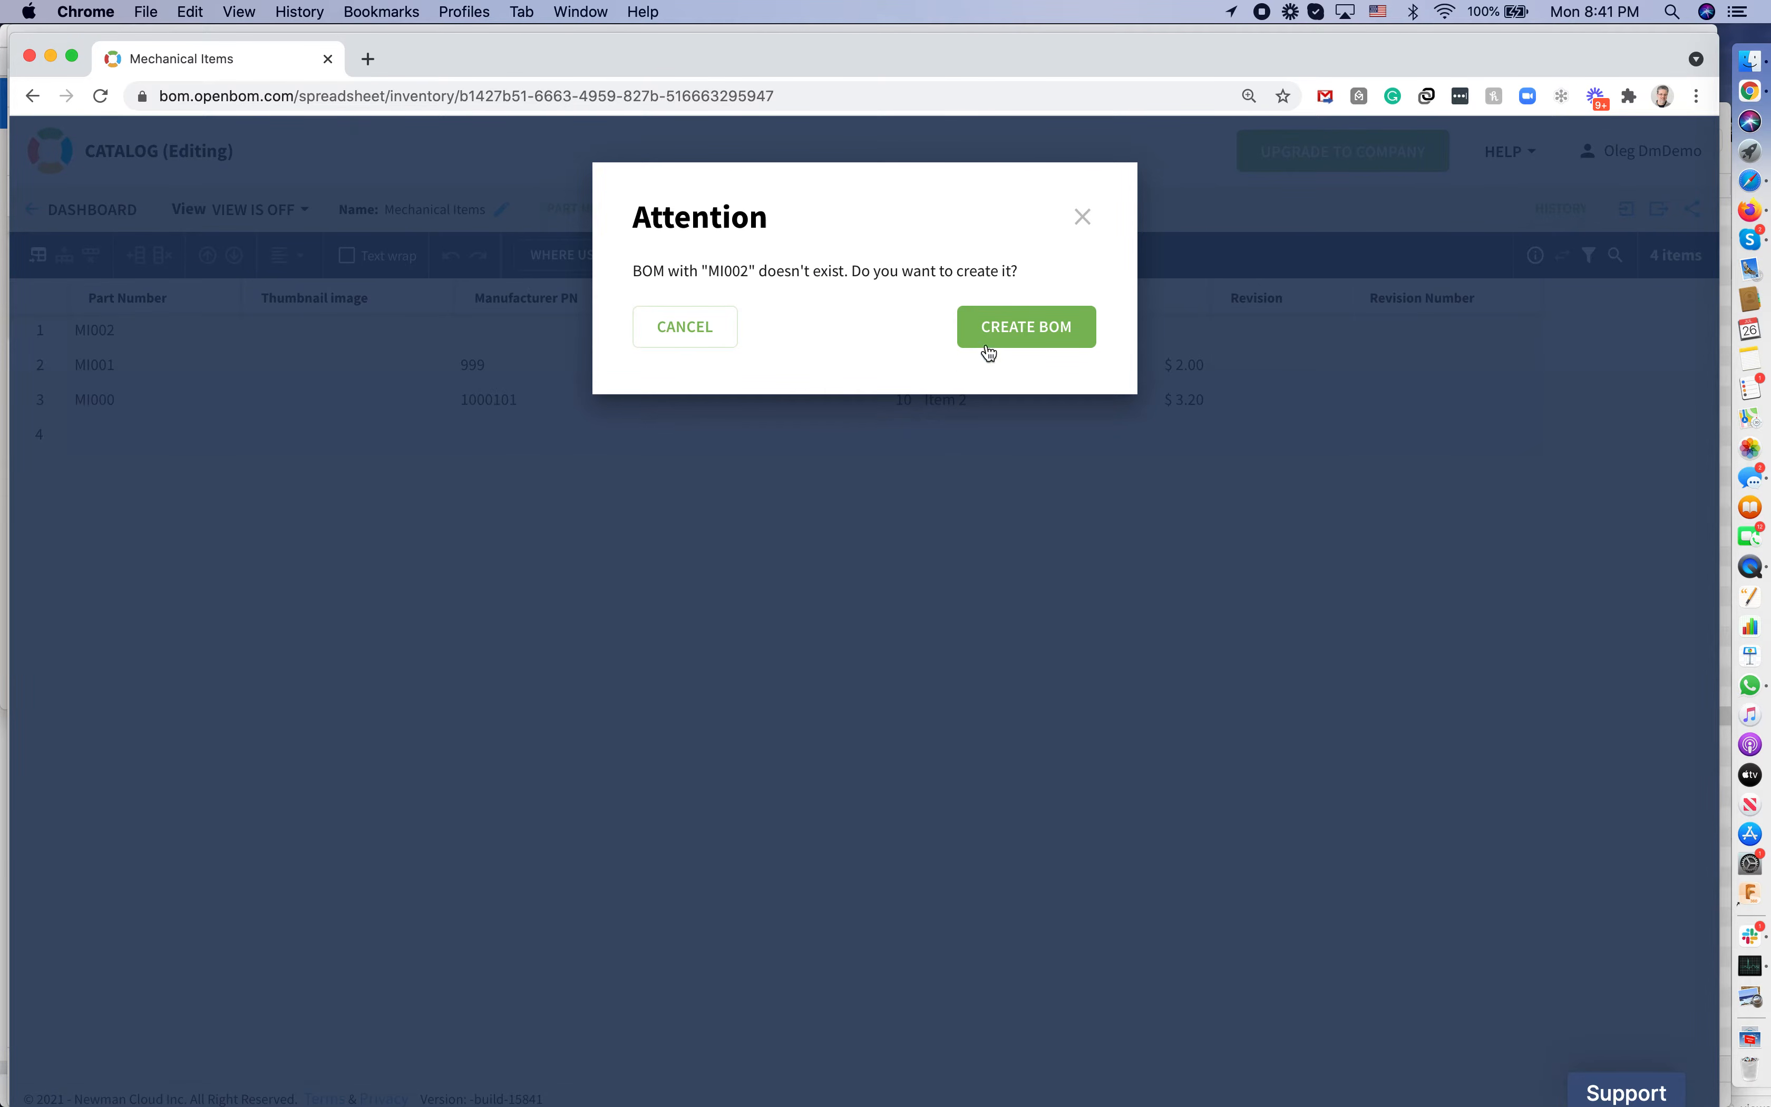
left_click(1015, 328)
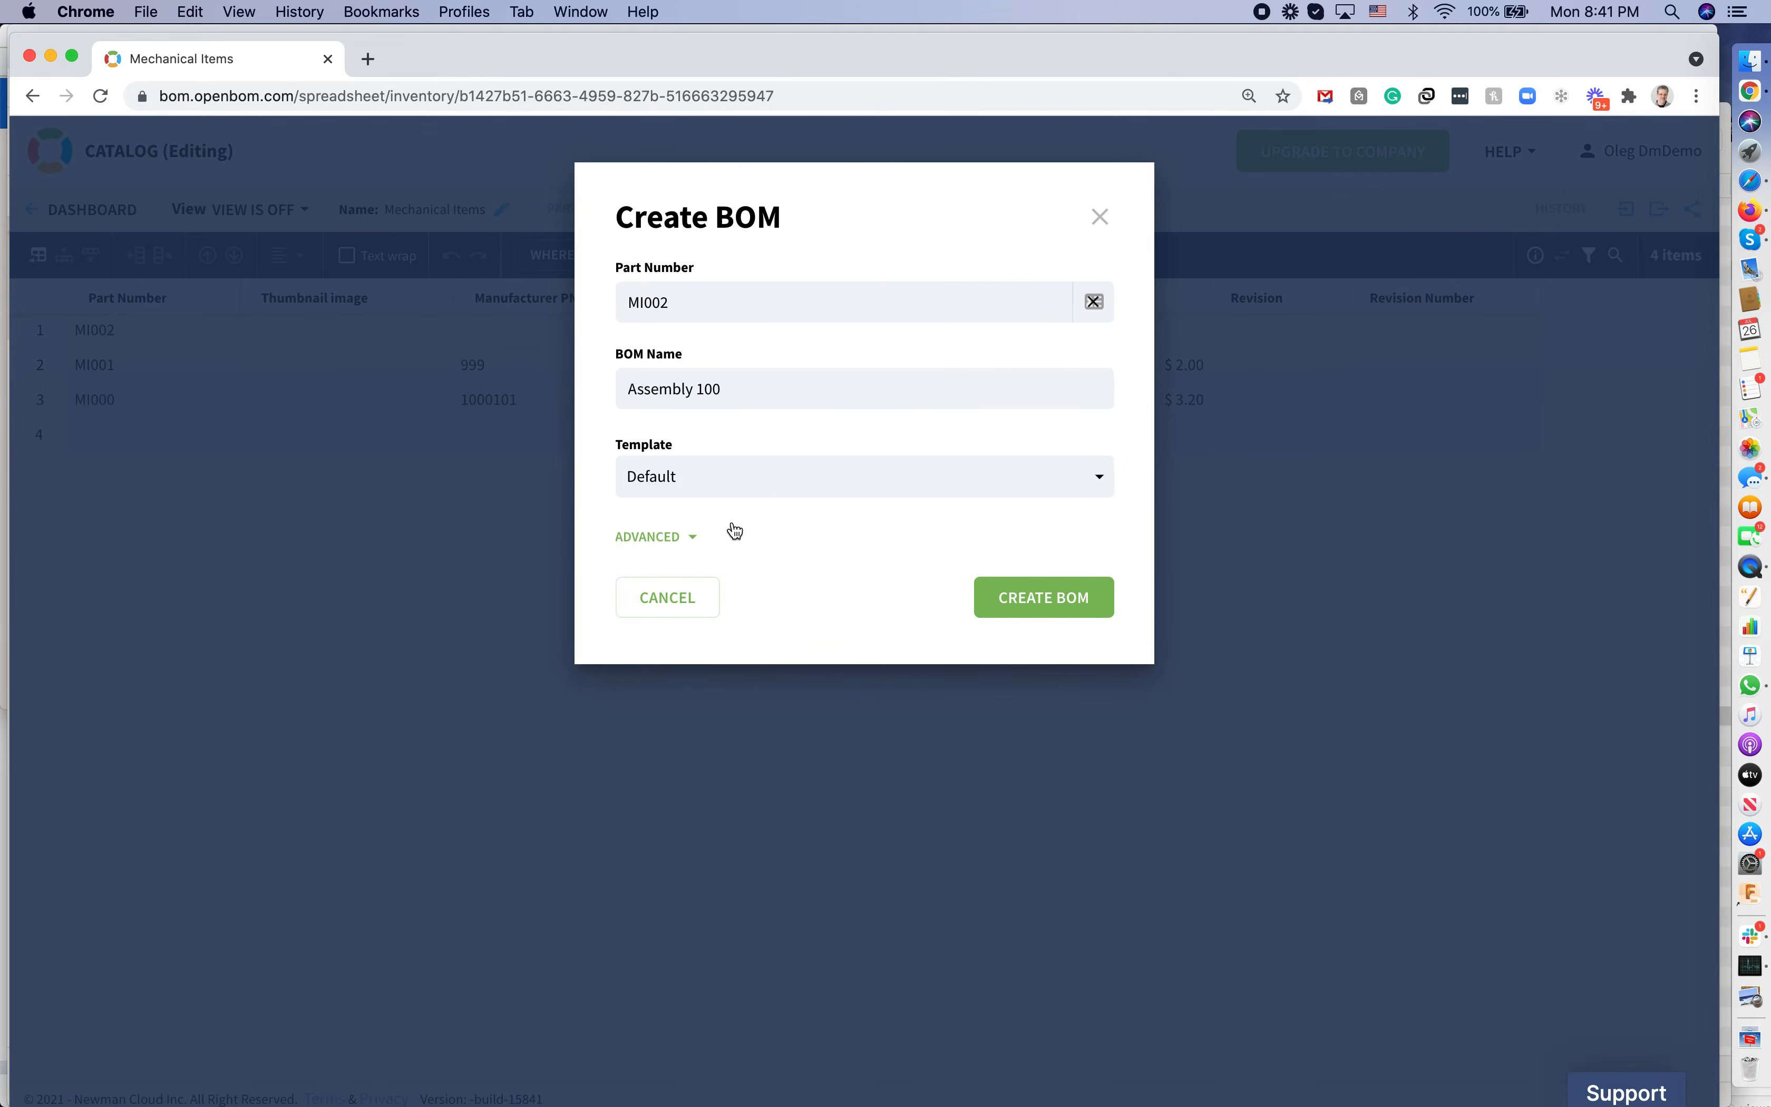
left_click(701, 538)
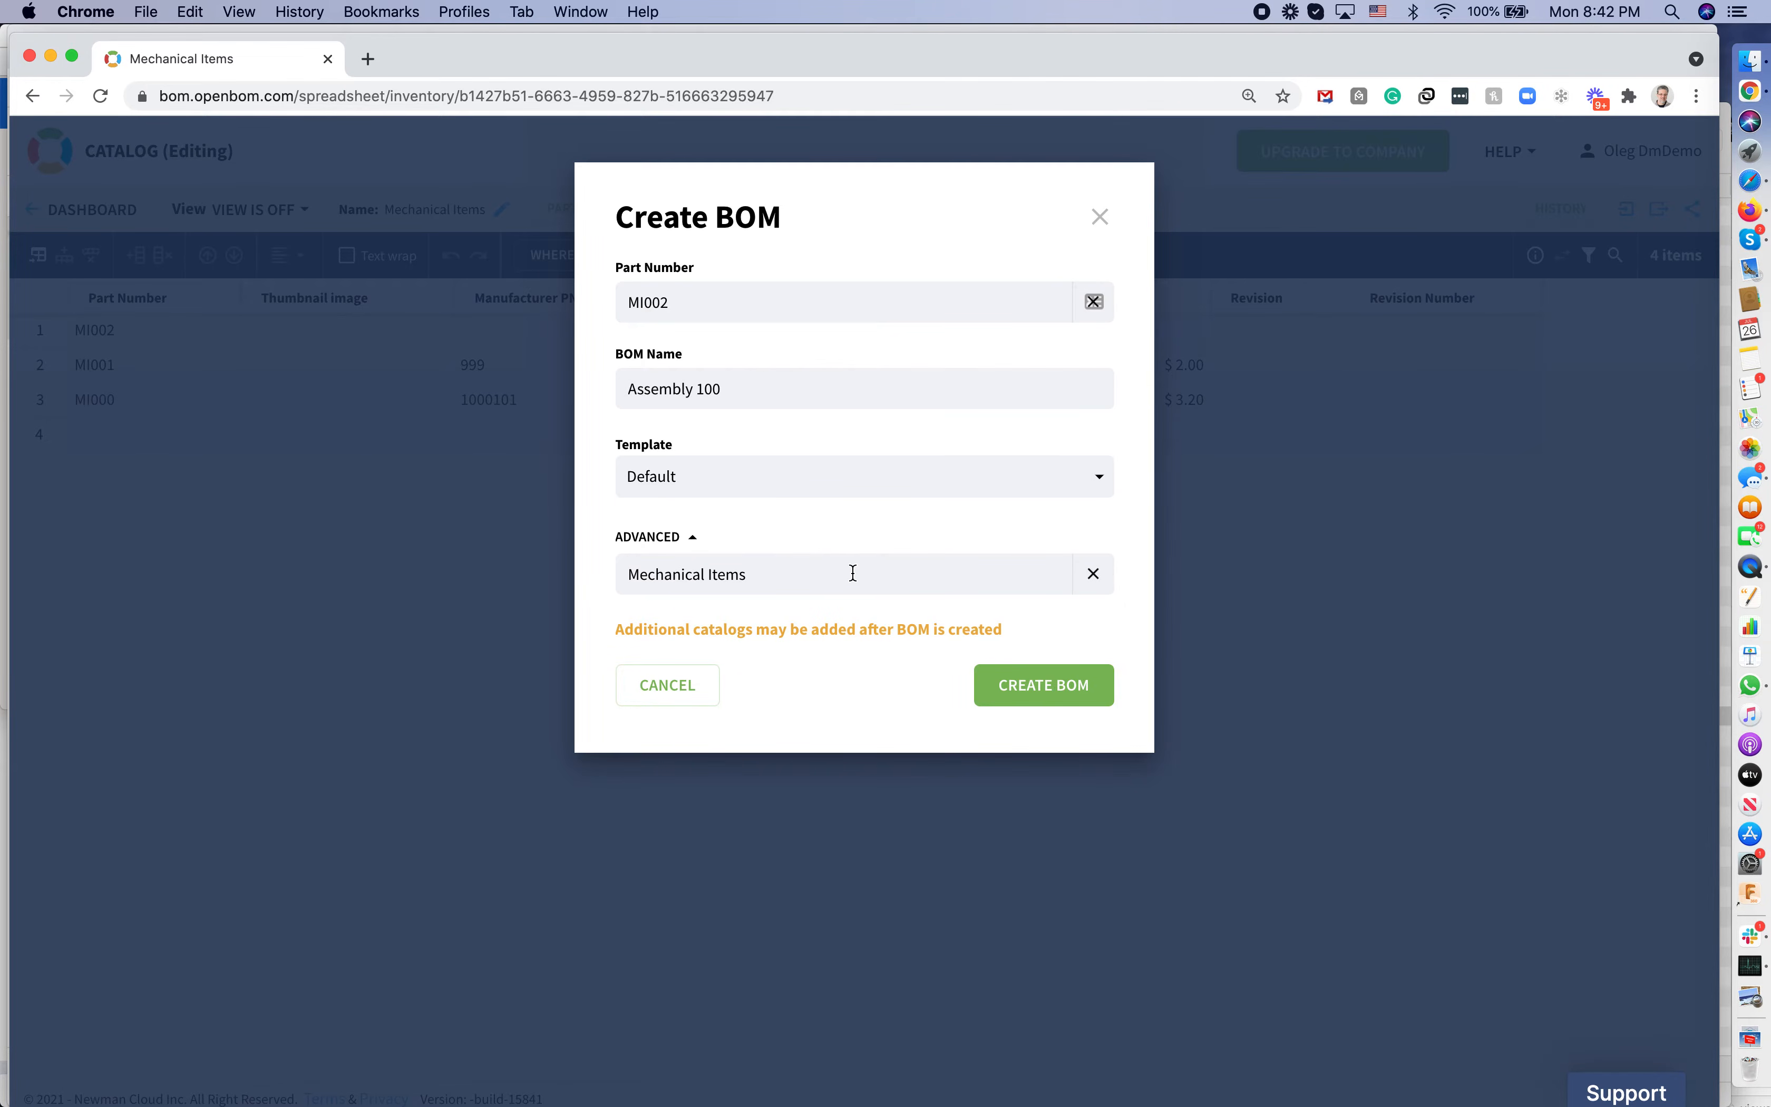
left_click(1017, 685)
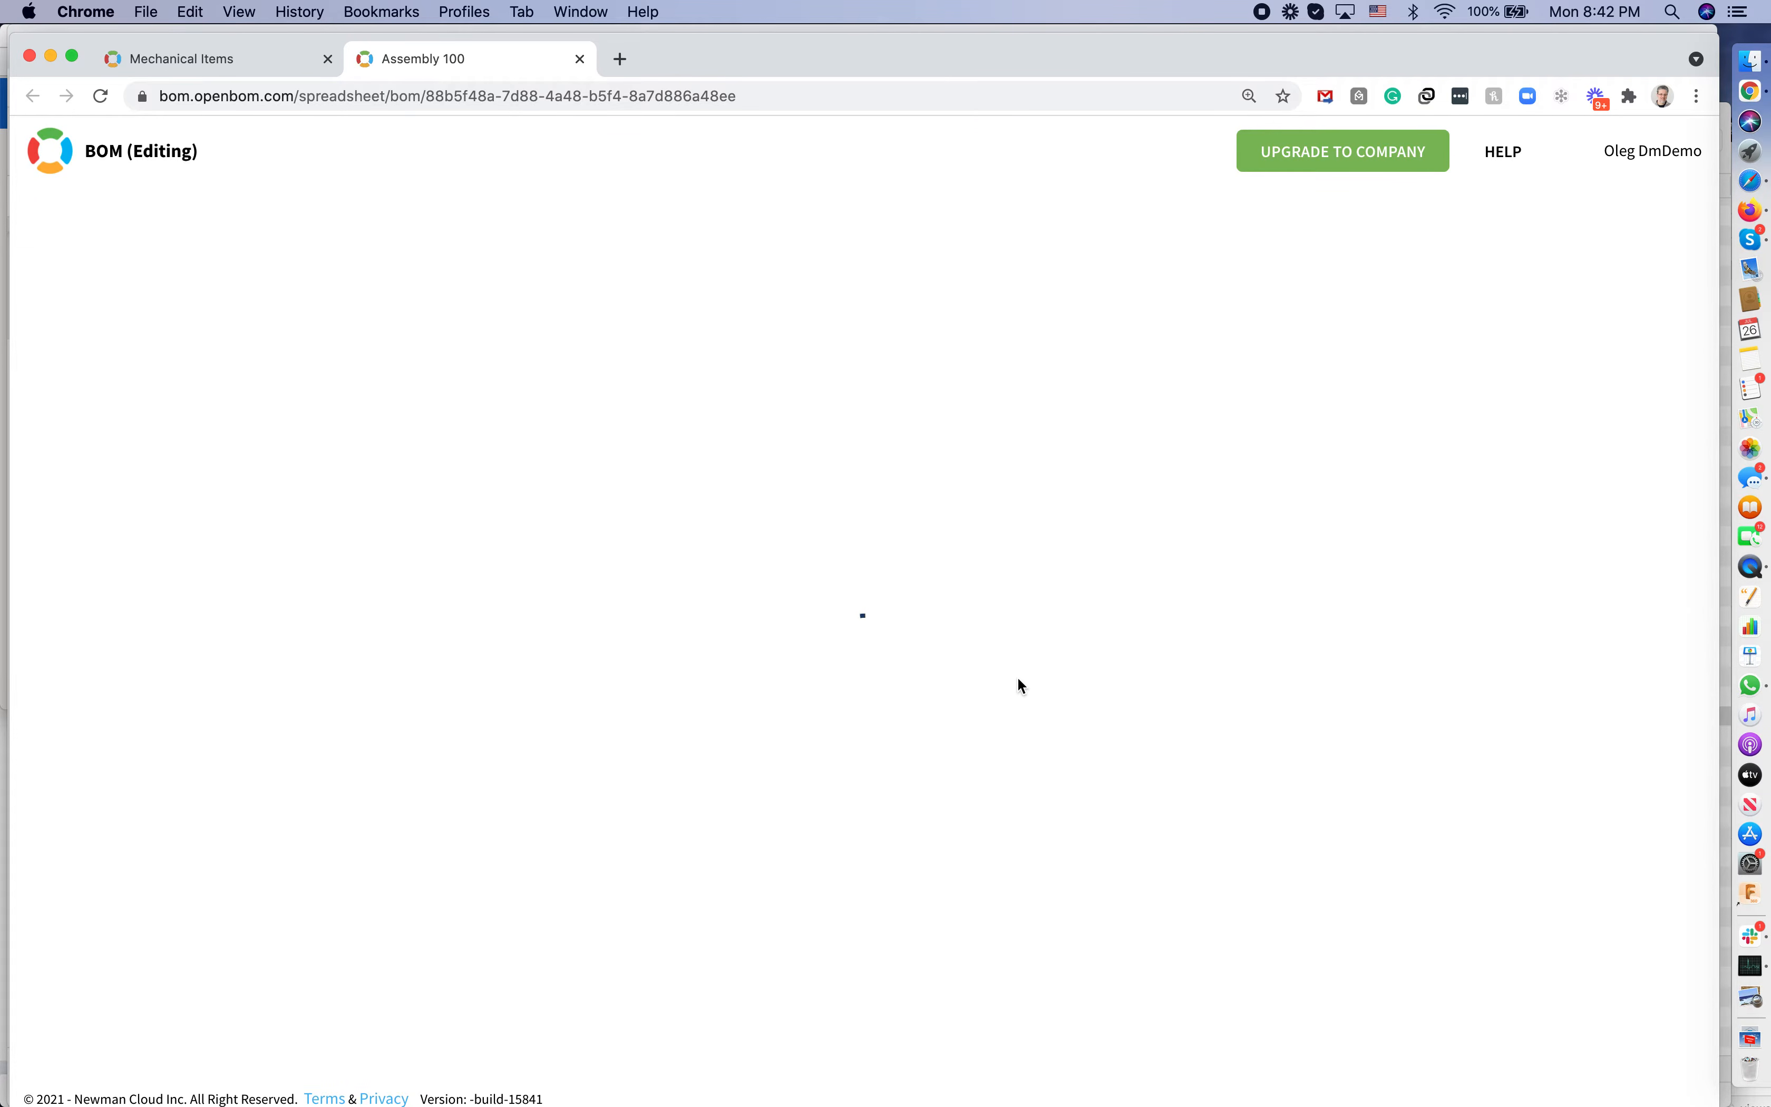
Return to the Assembly 100 BOM, zoom in, and confirm Mechanical Items as its catalog
left_click(186, 60)
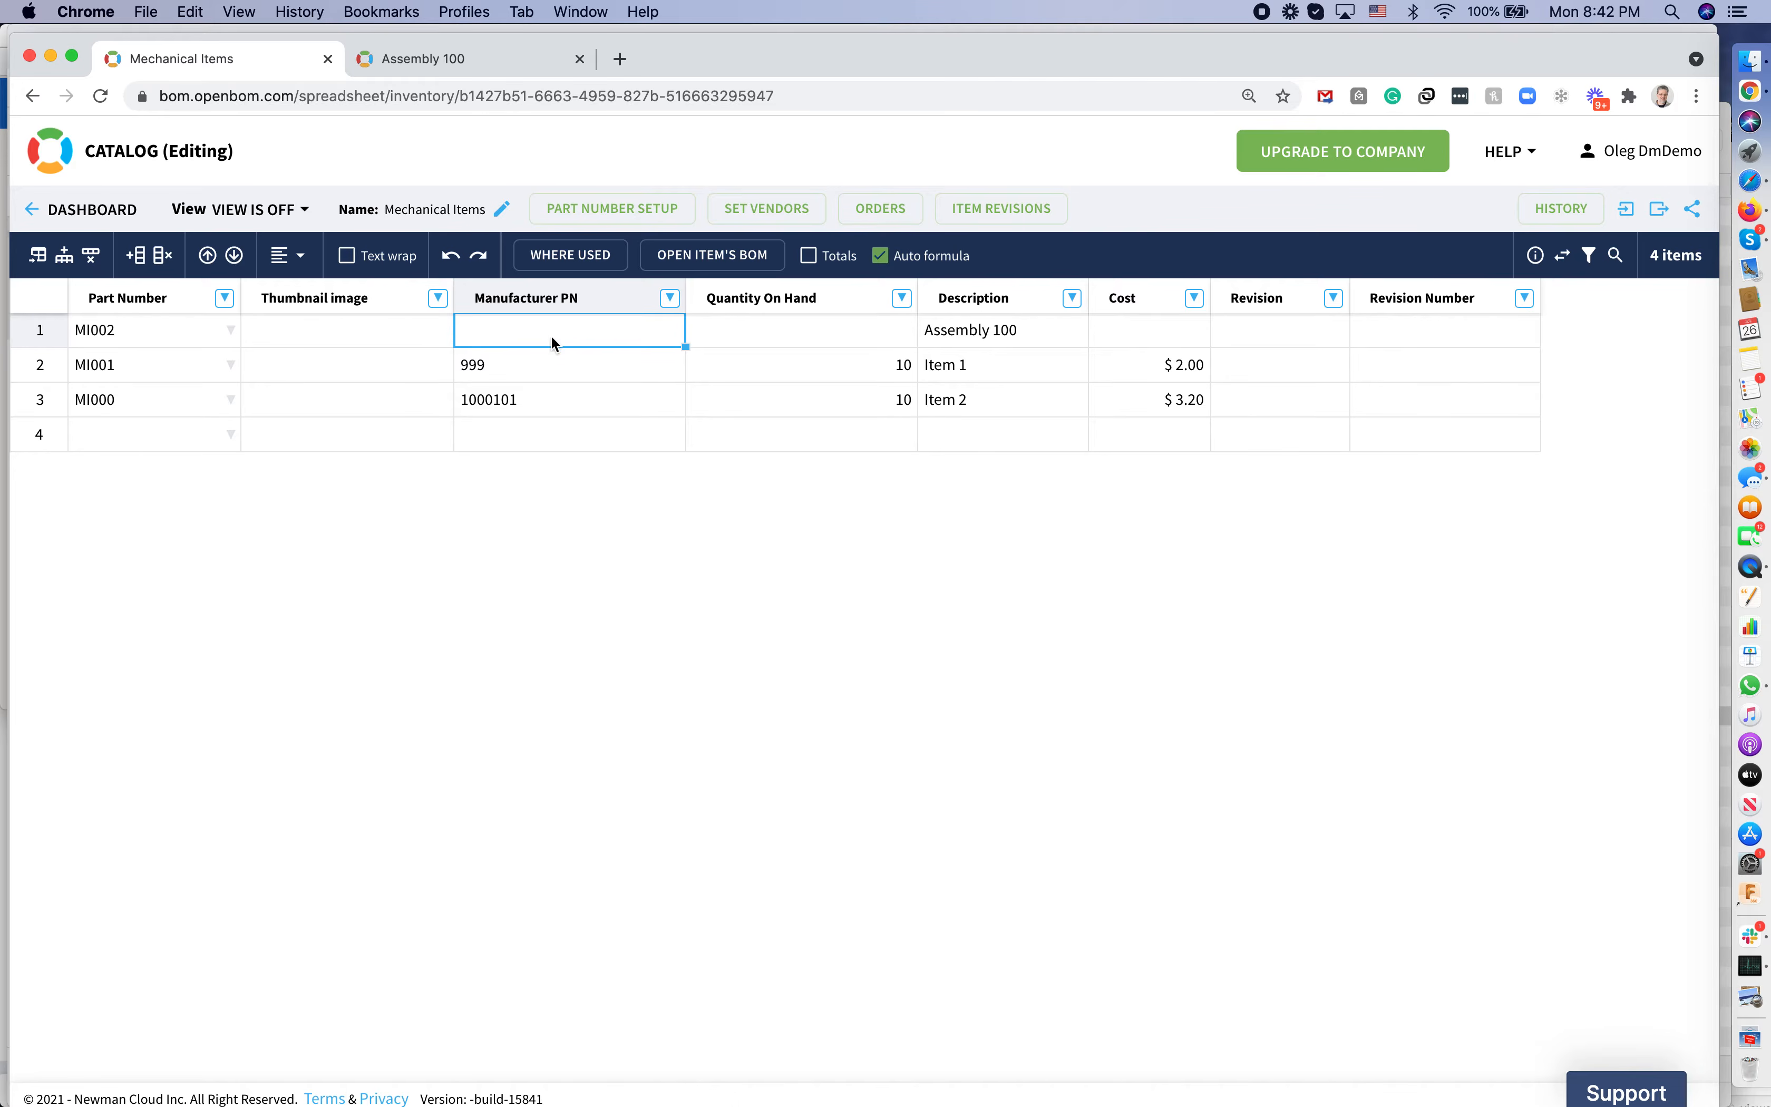
left_click(472, 73)
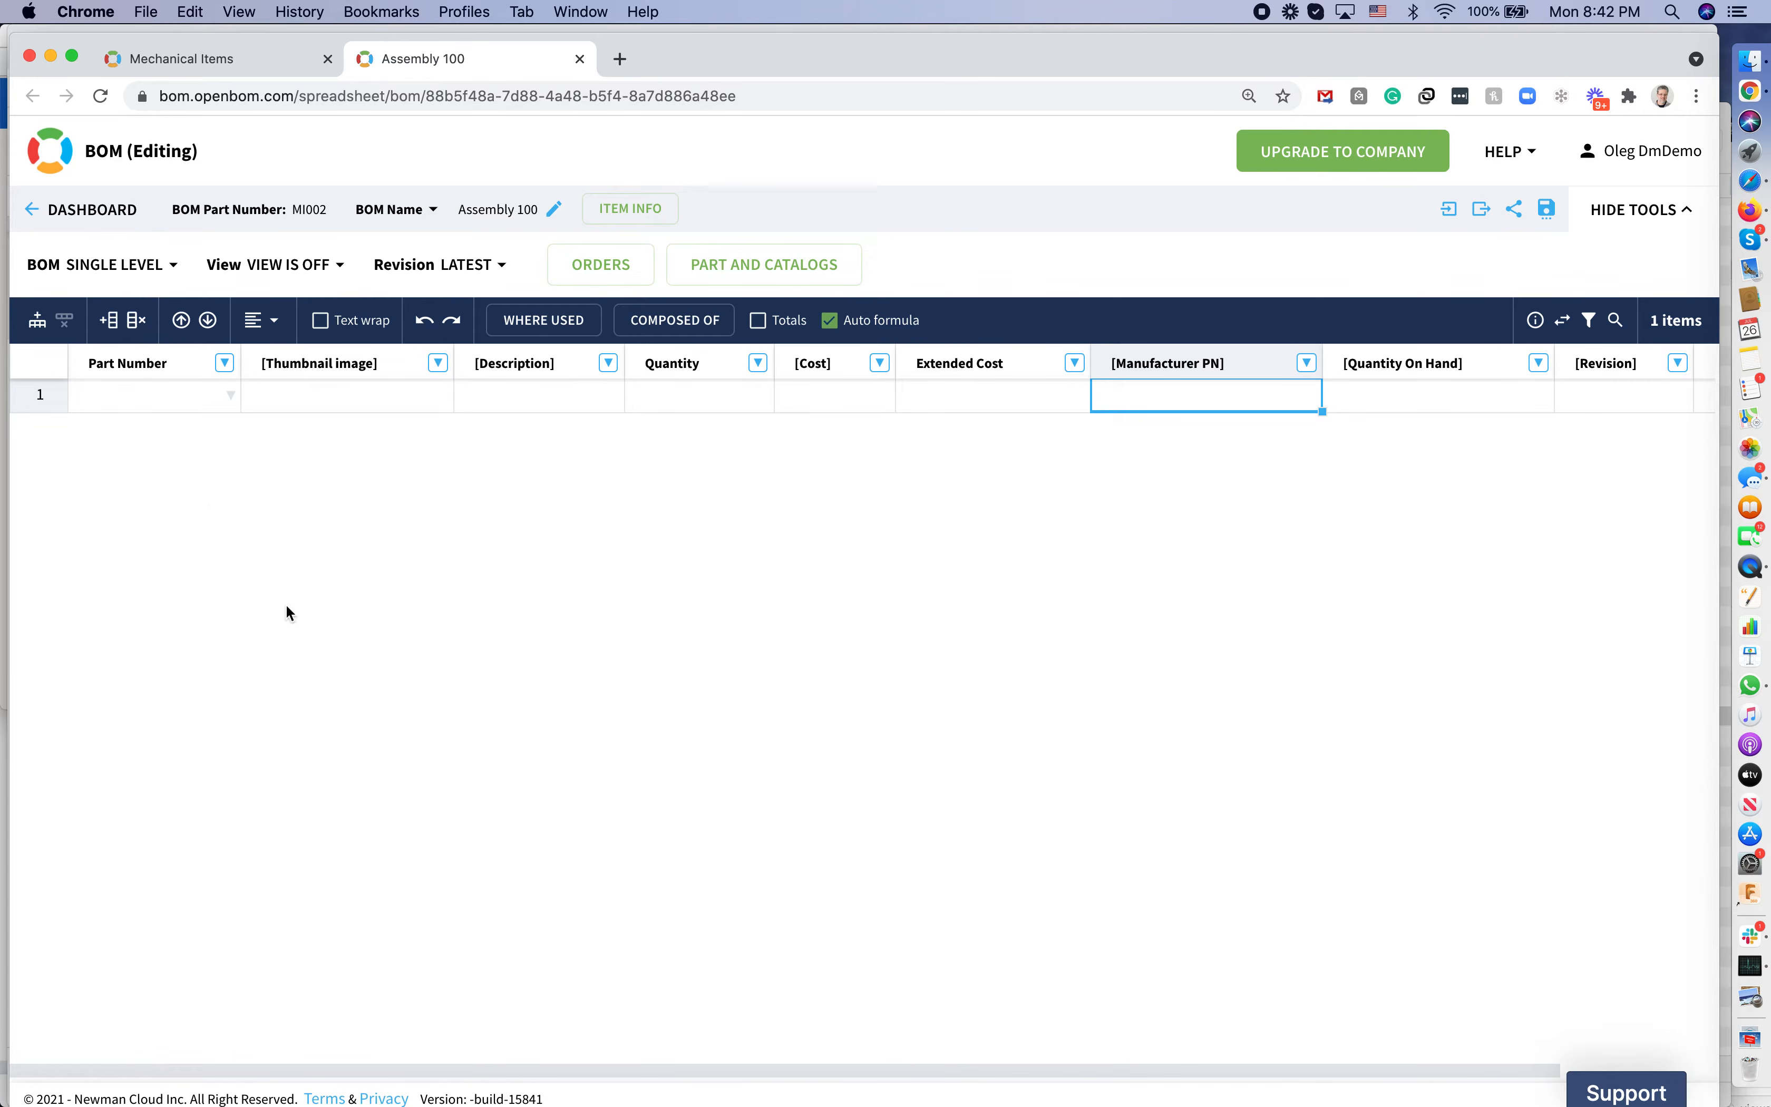
key("super+equal")
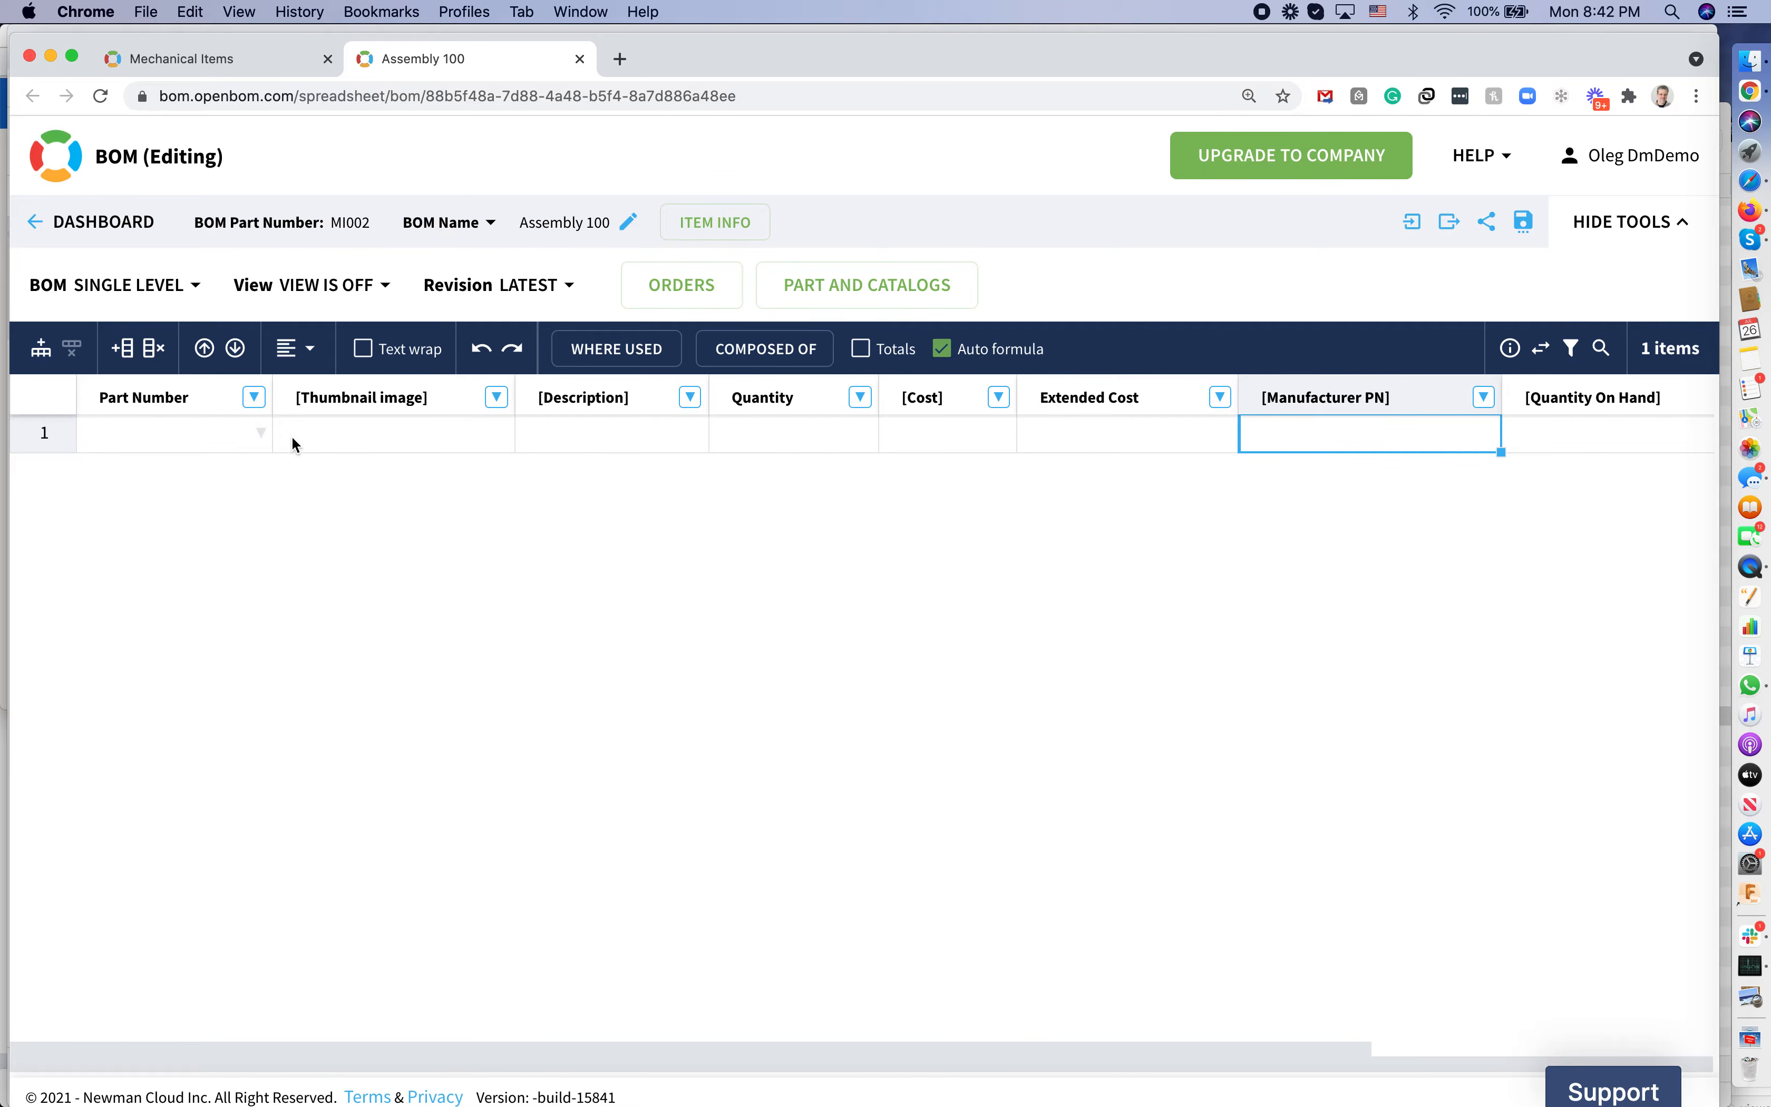
left_click(263, 433)
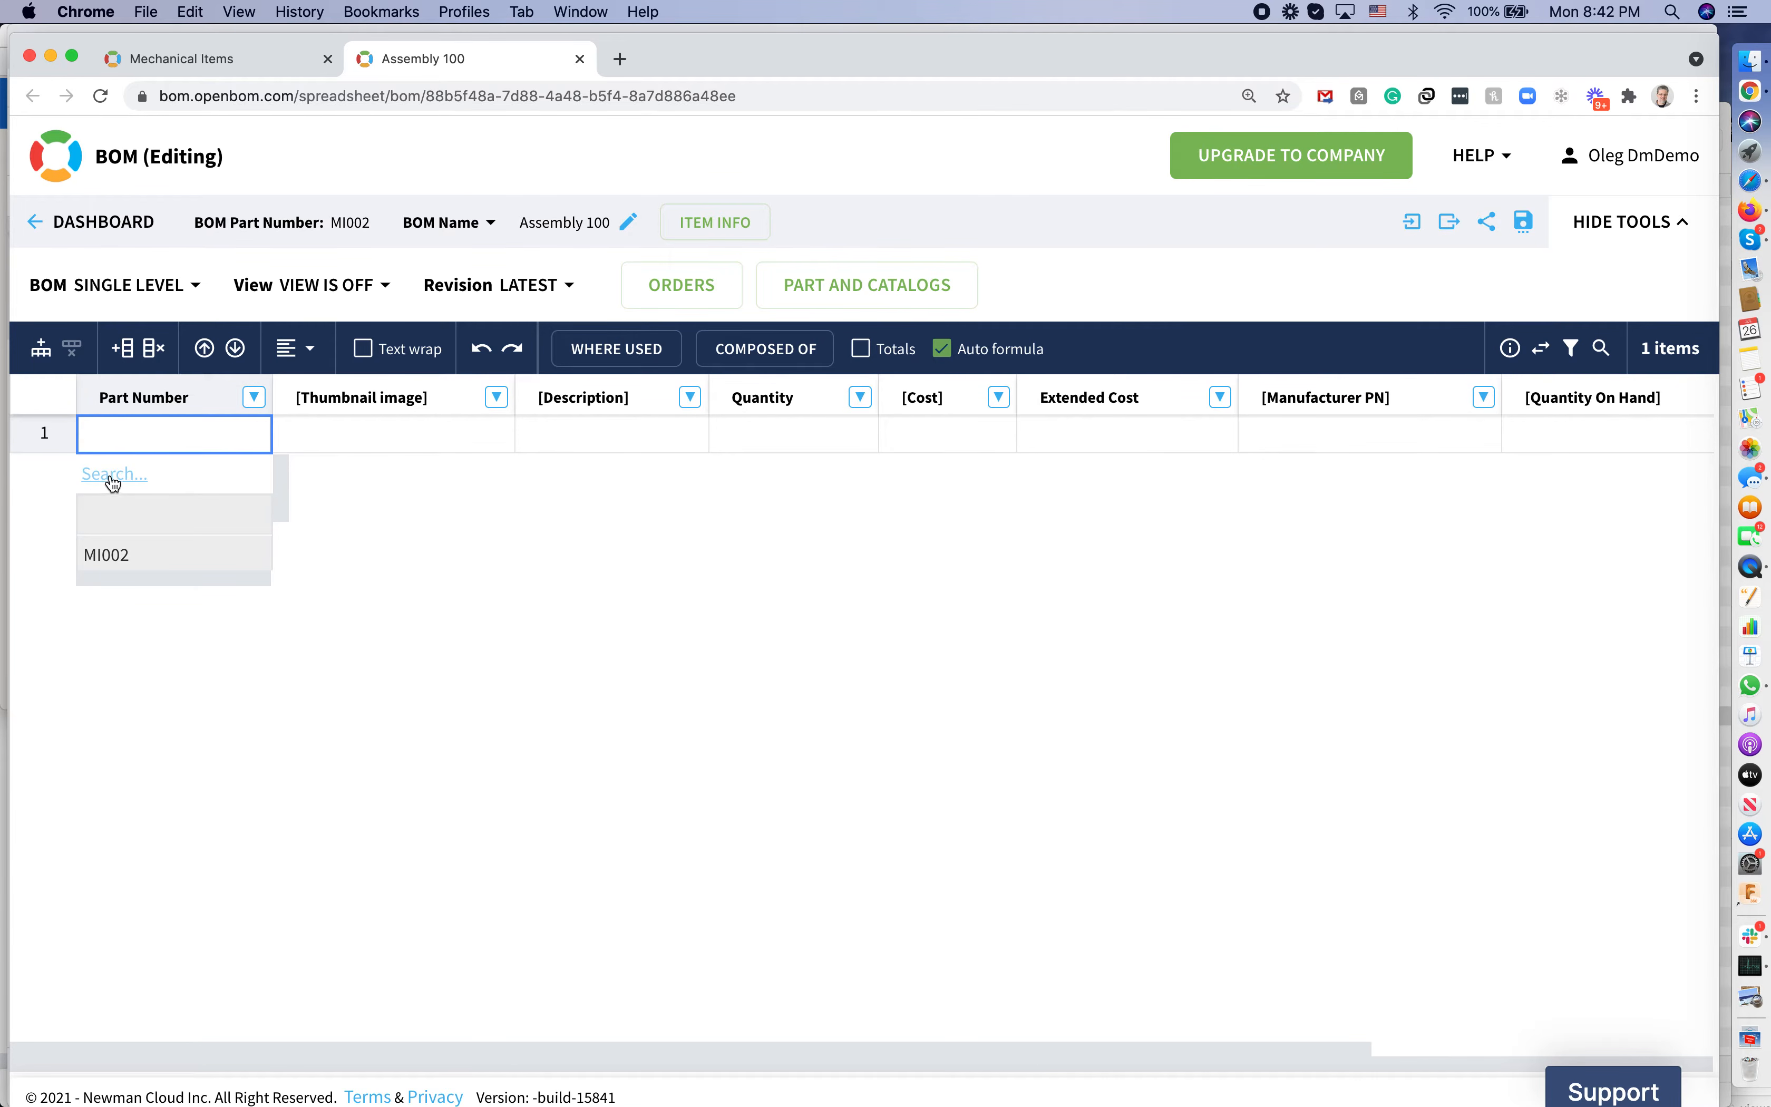
left_click(427, 541)
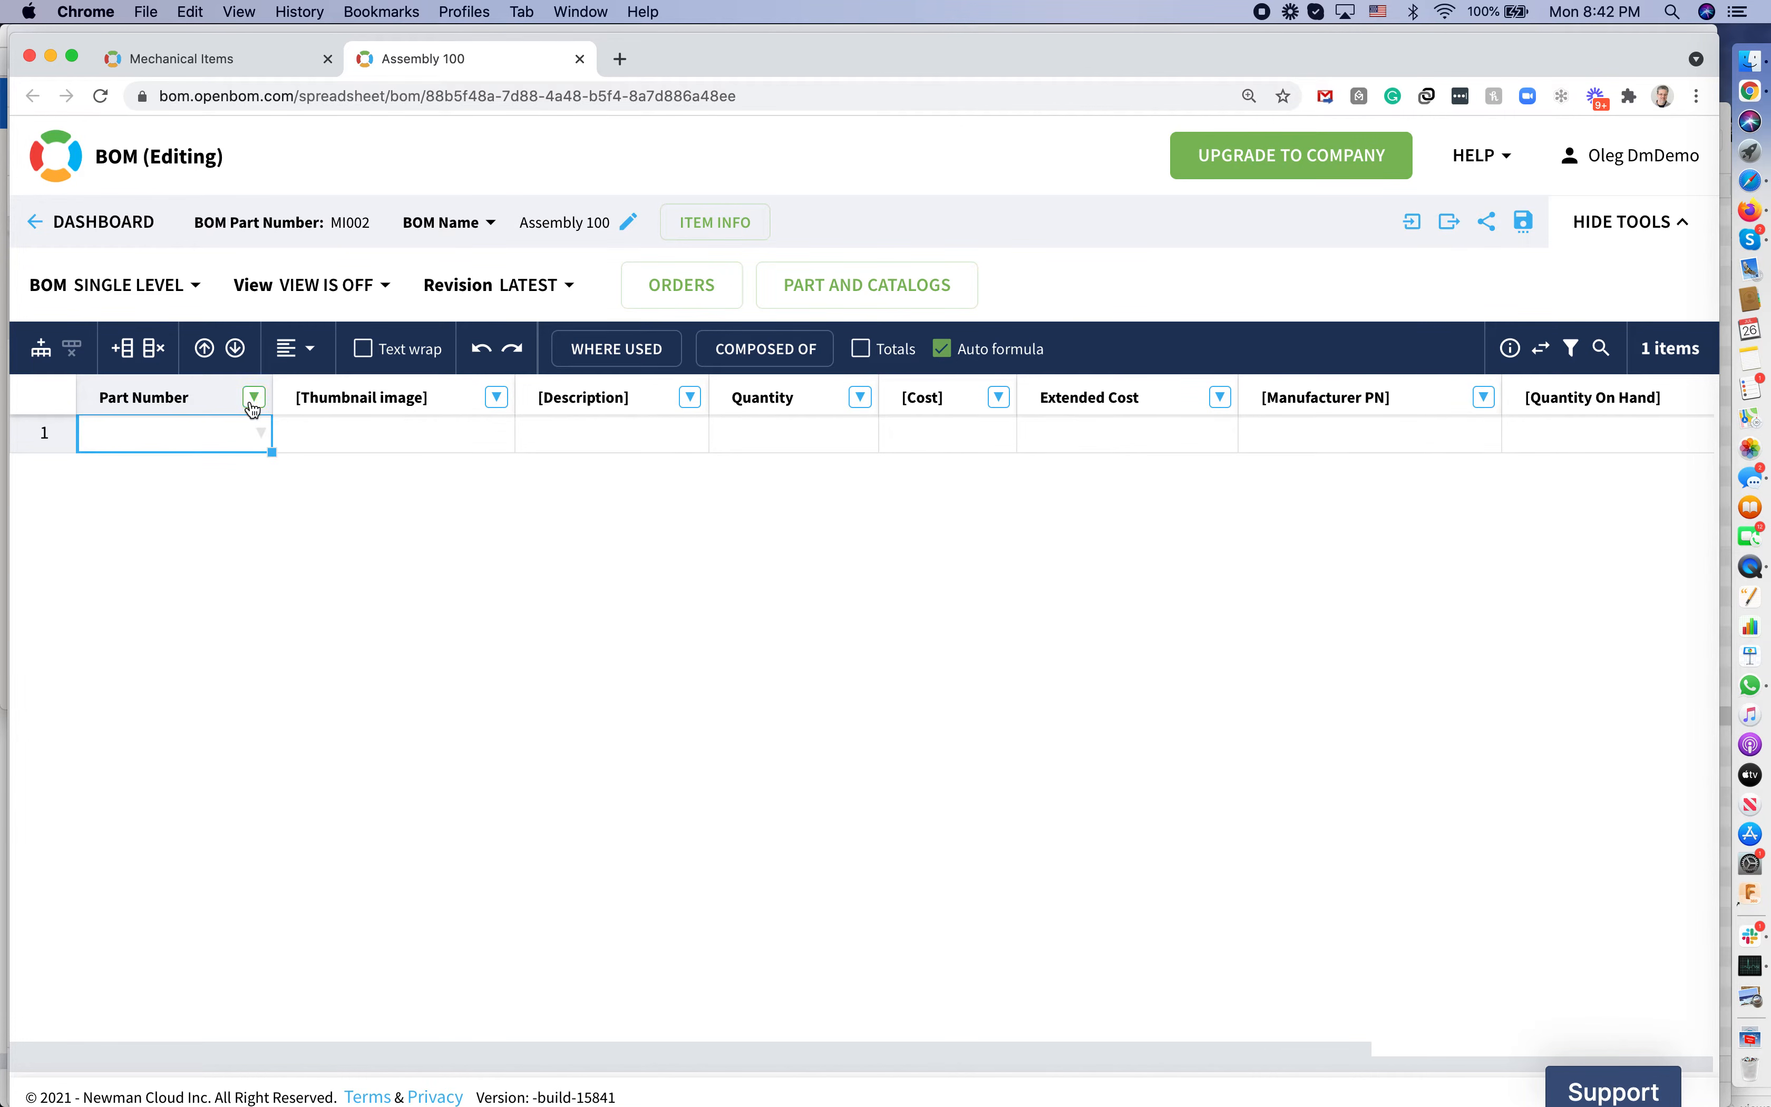
left_click(854, 299)
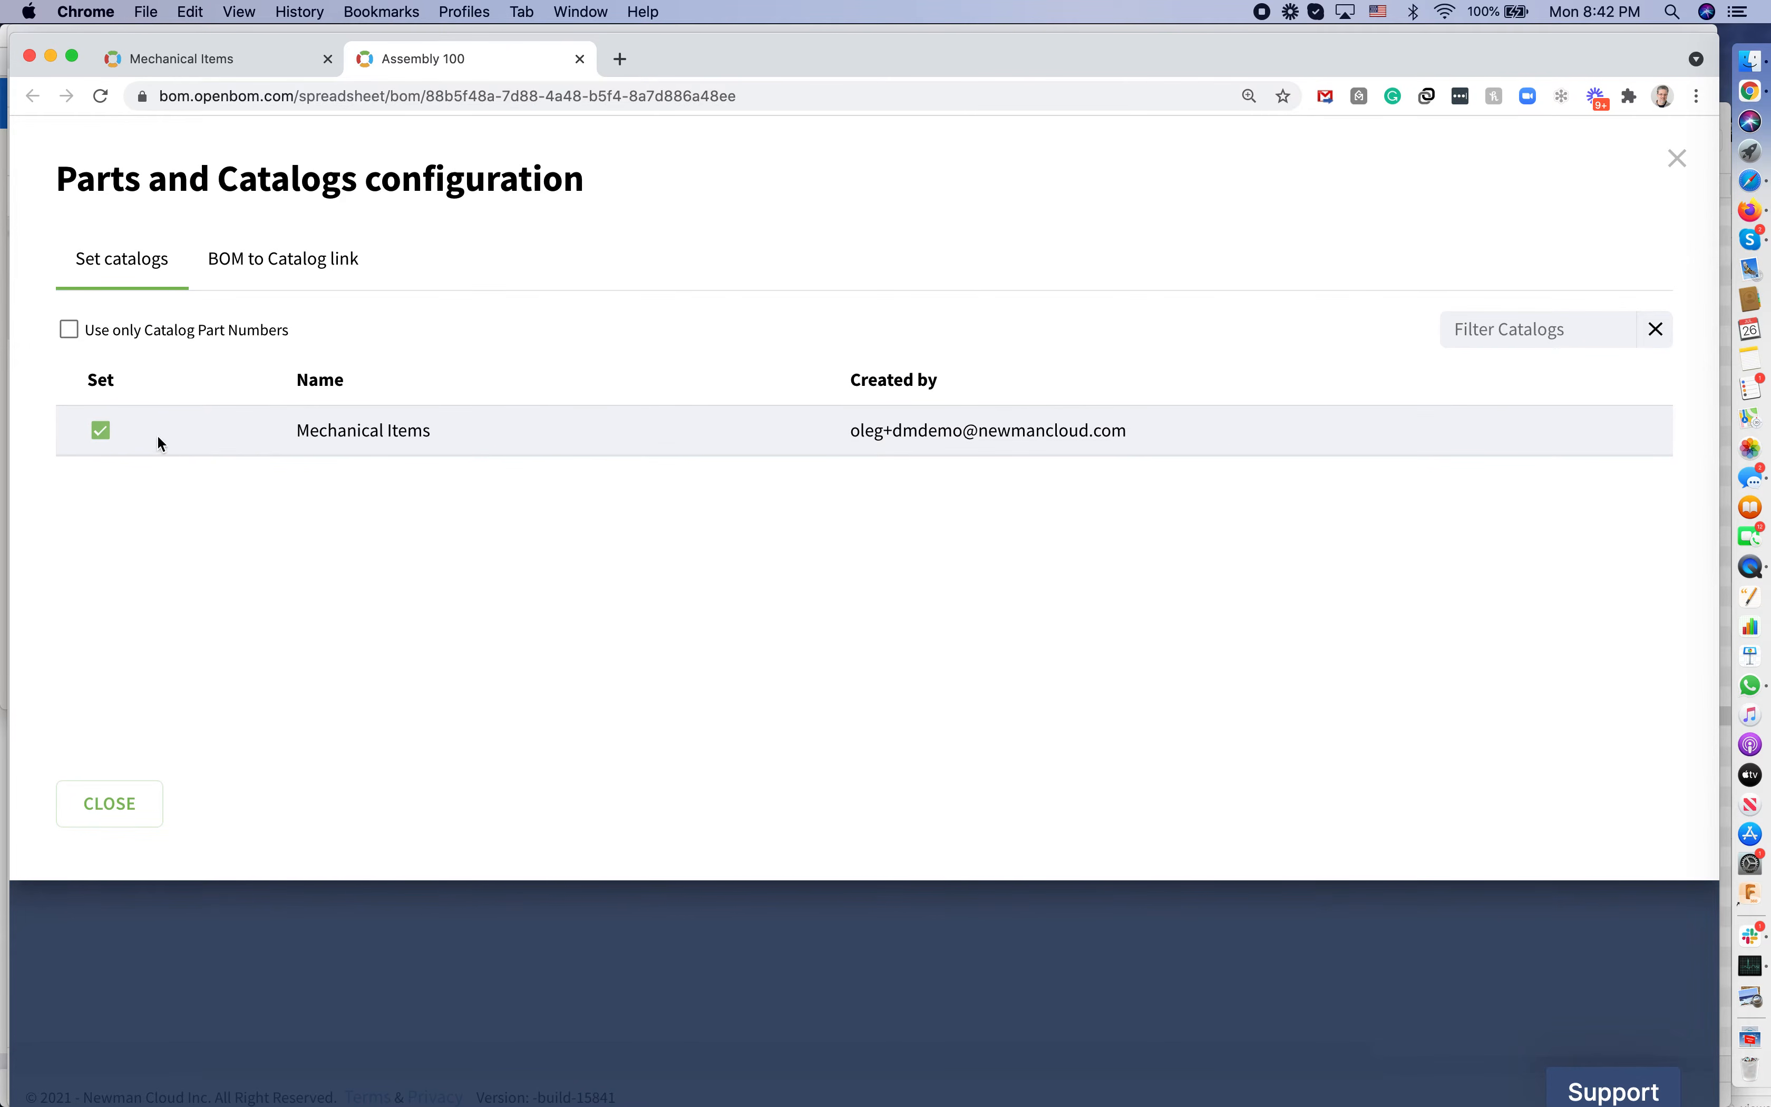
left_click(134, 812)
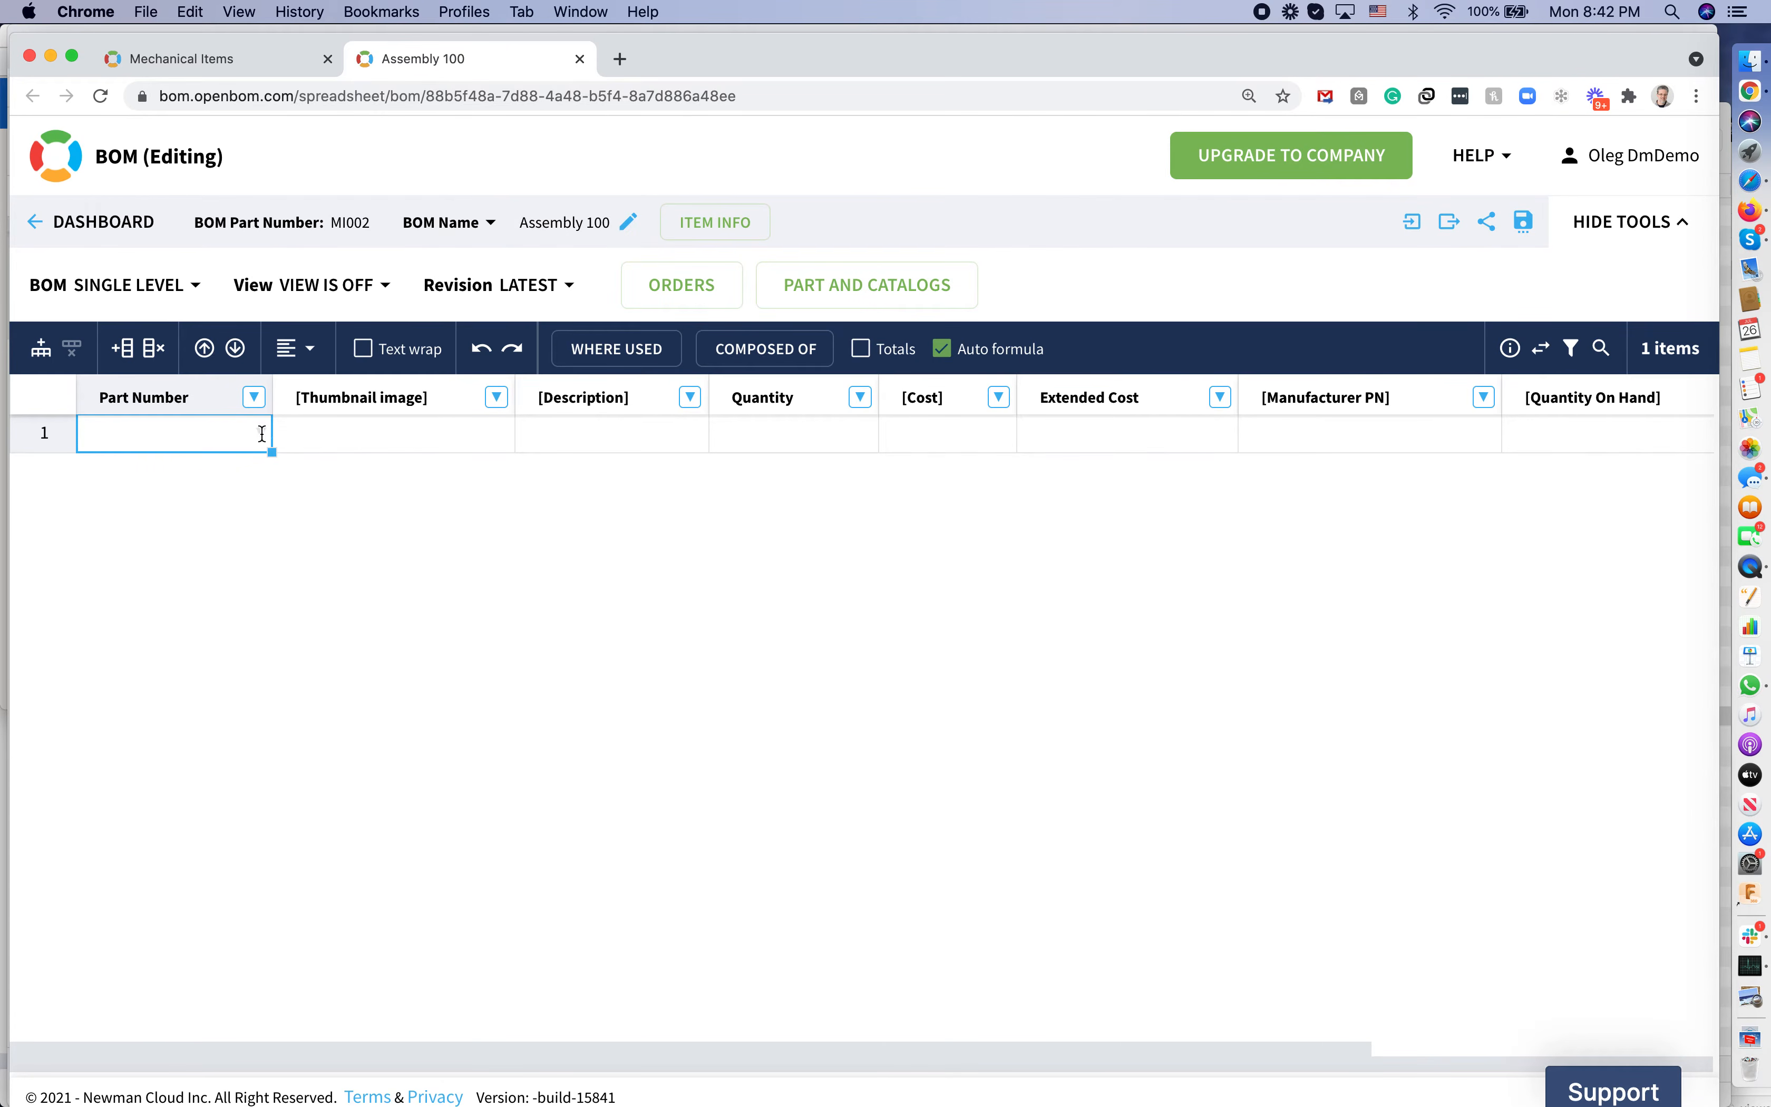
left_click(262, 434)
Insert MI000 from the catalog into the BOM with a quantity of 10
left_click(112, 474)
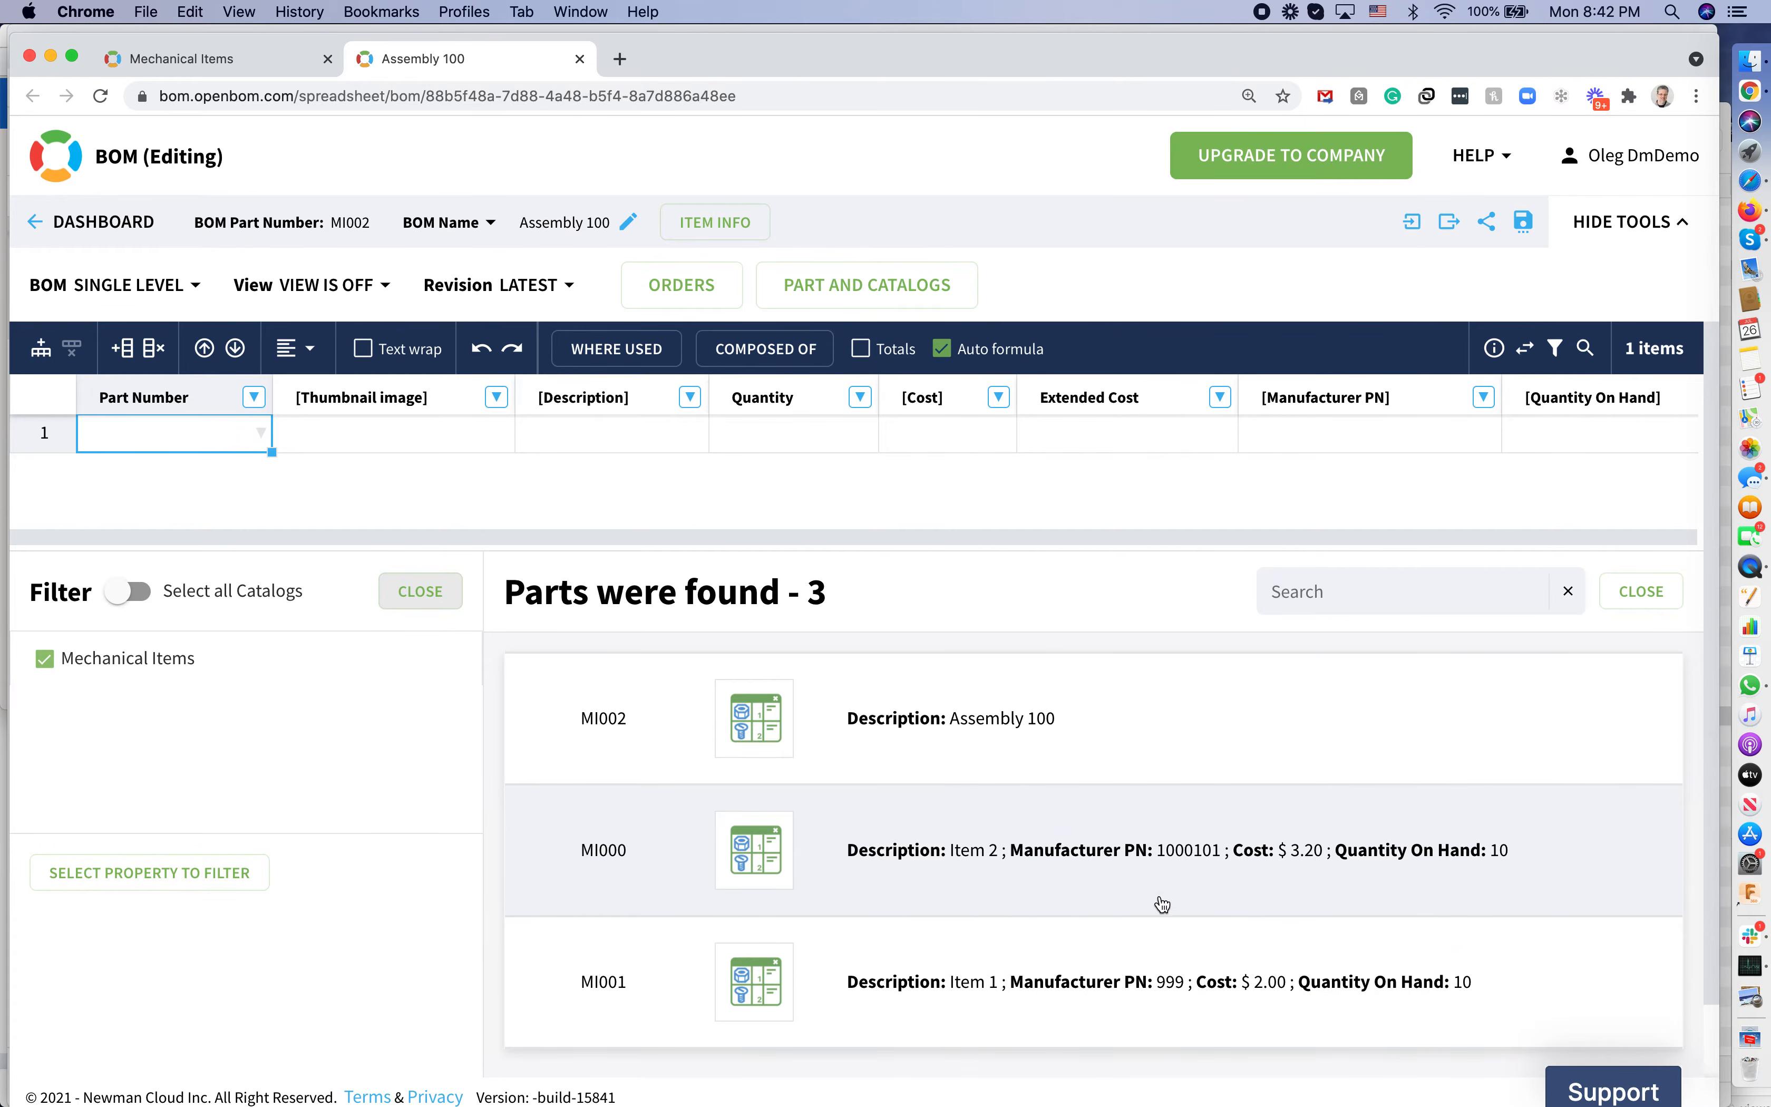
left_click(1142, 875)
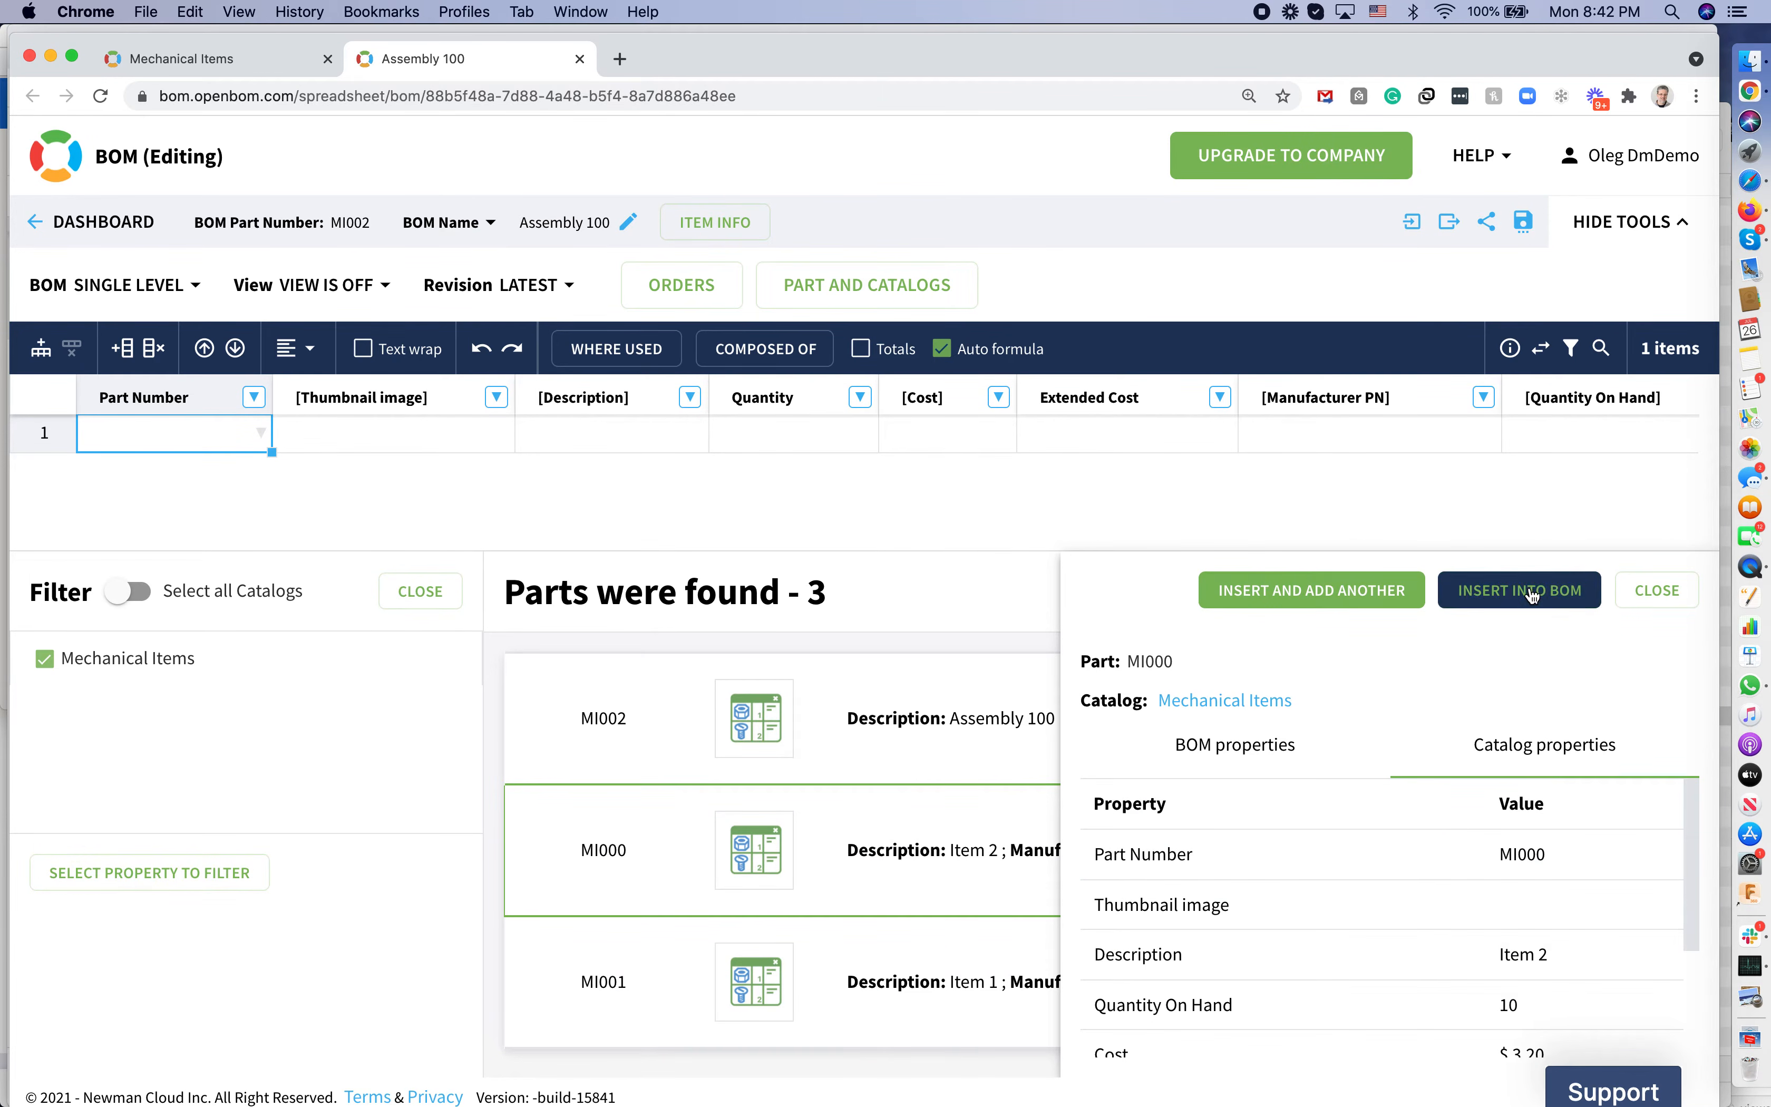
left_click(1522, 592)
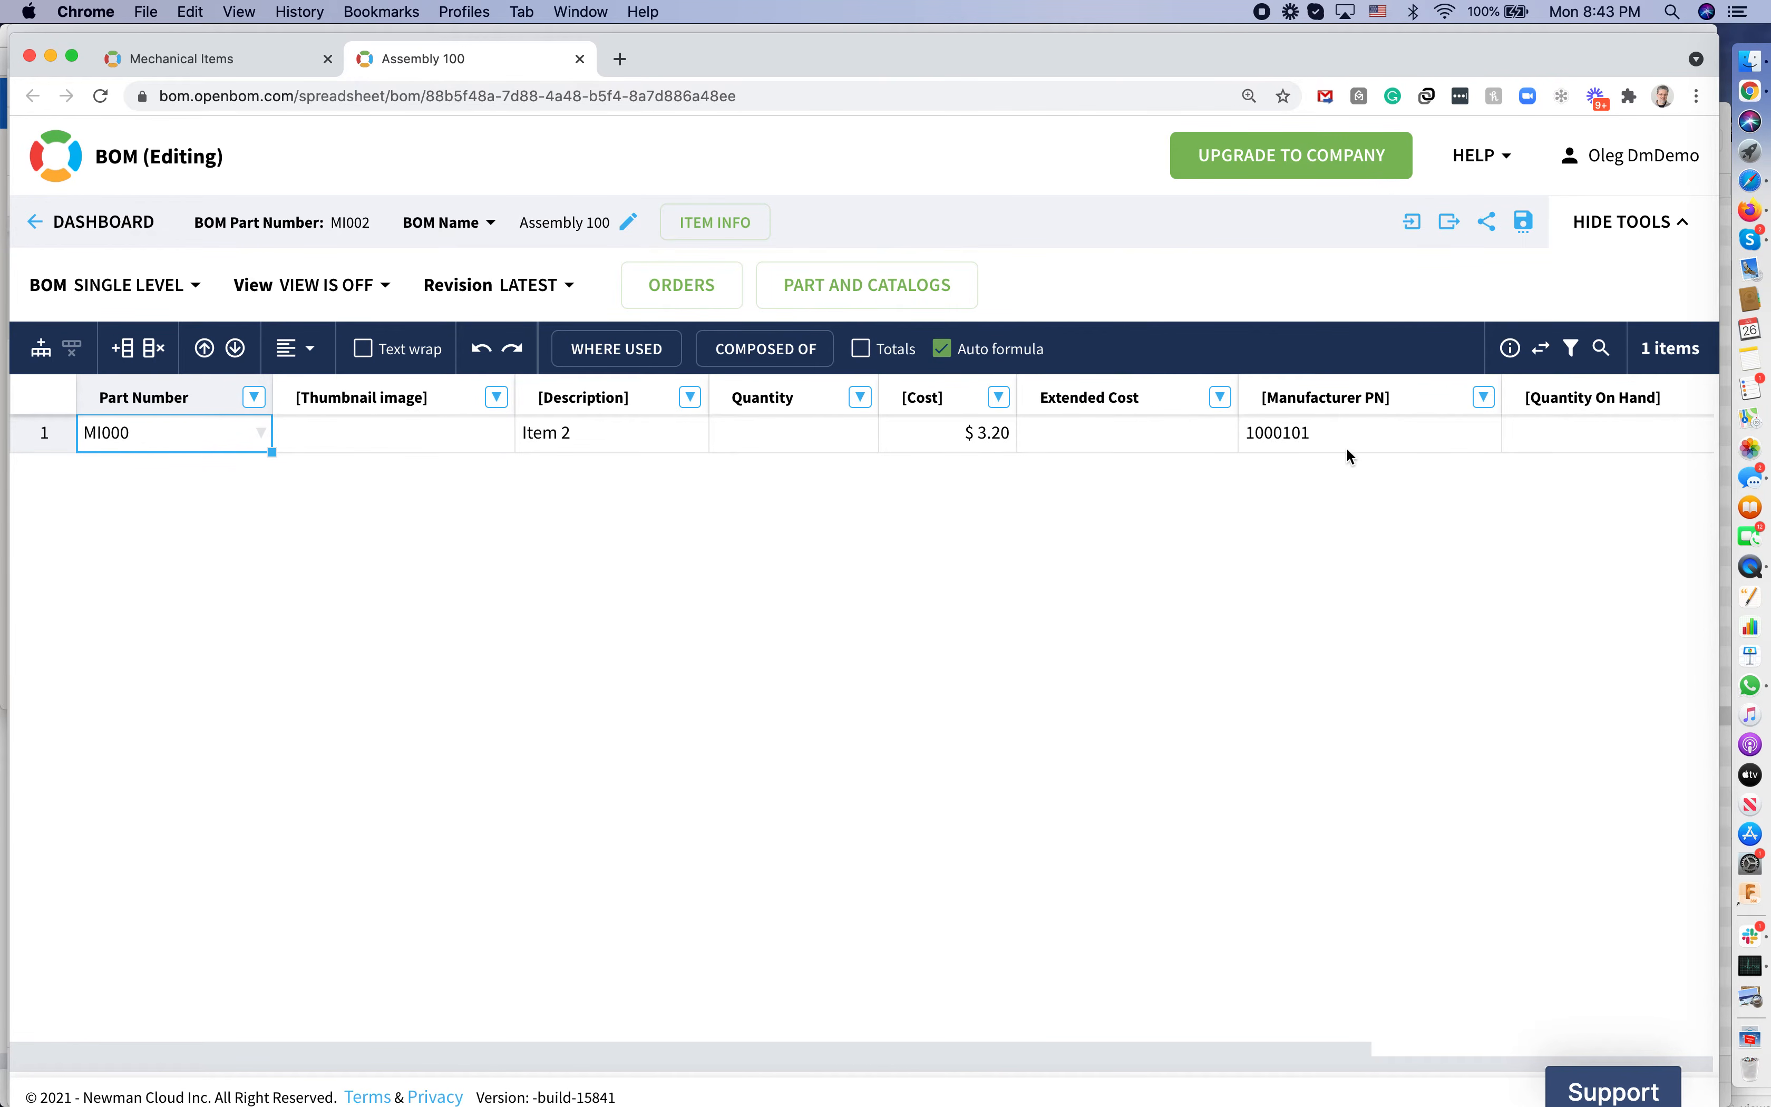
left_click(754, 442)
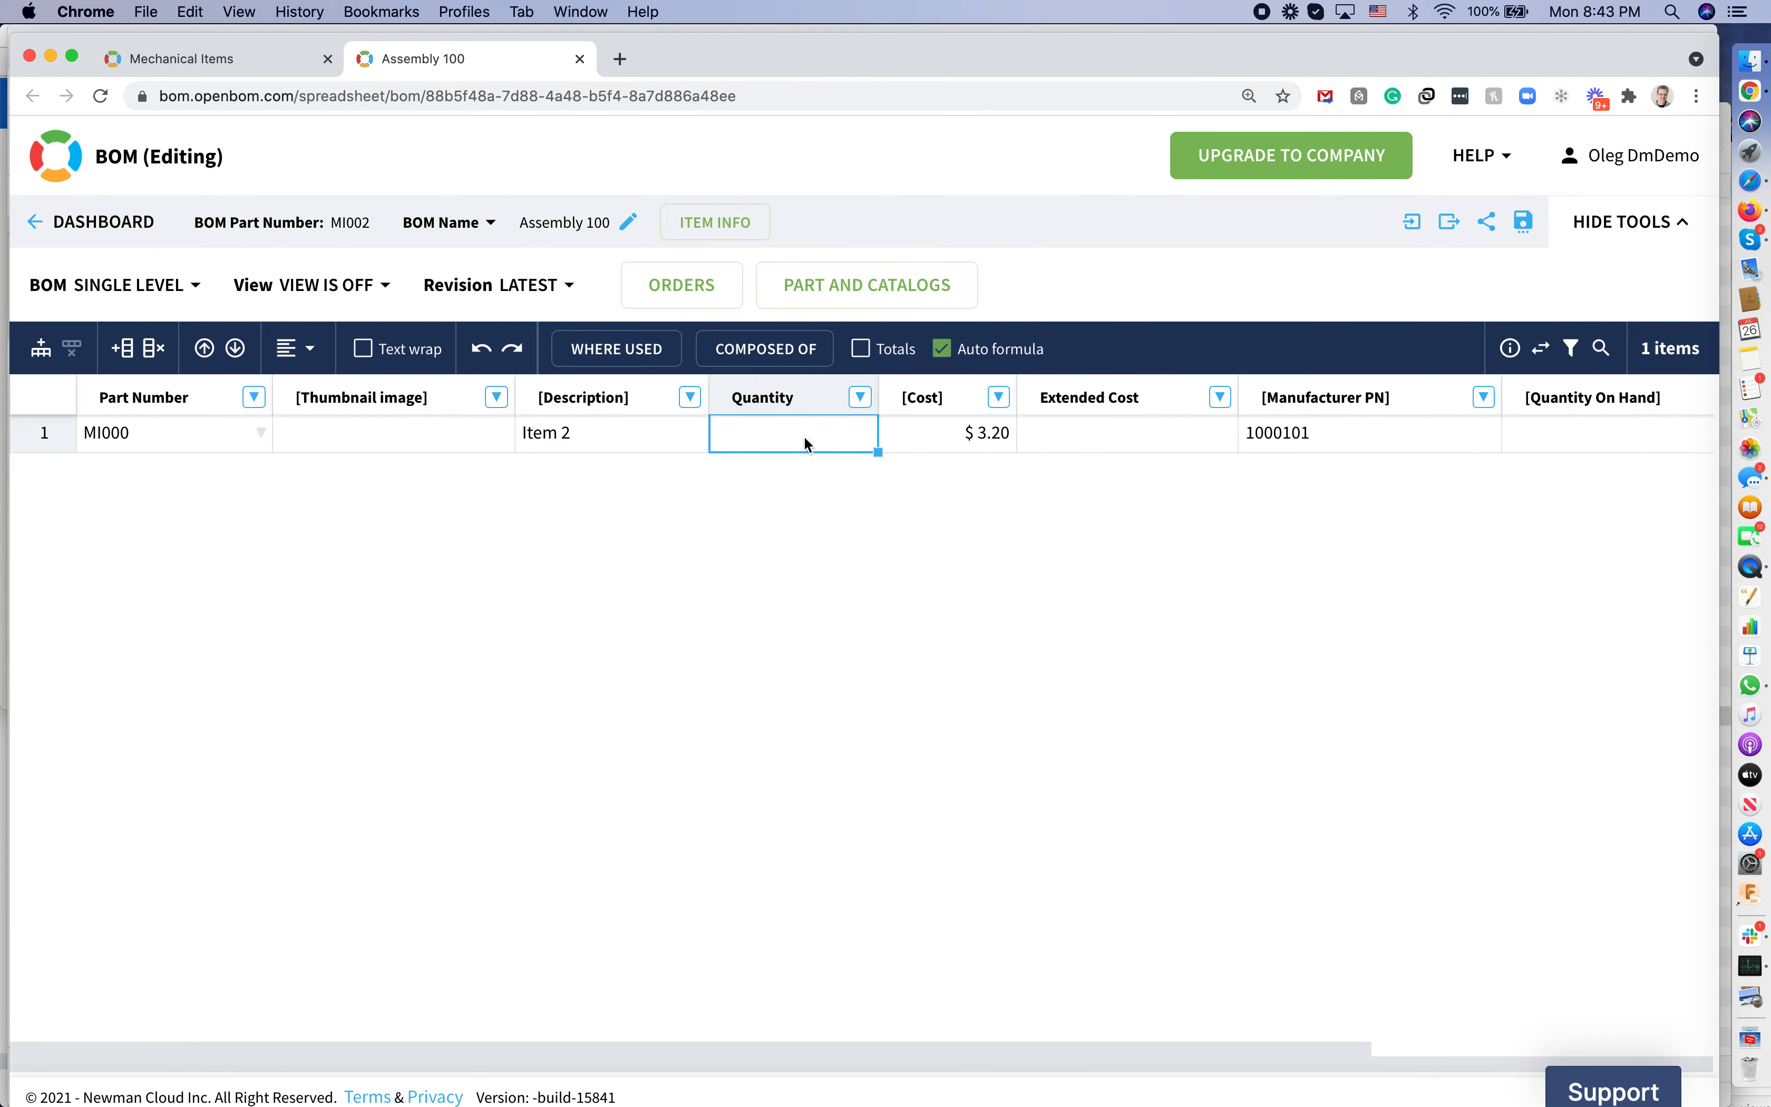
type("10")
key("Tab")
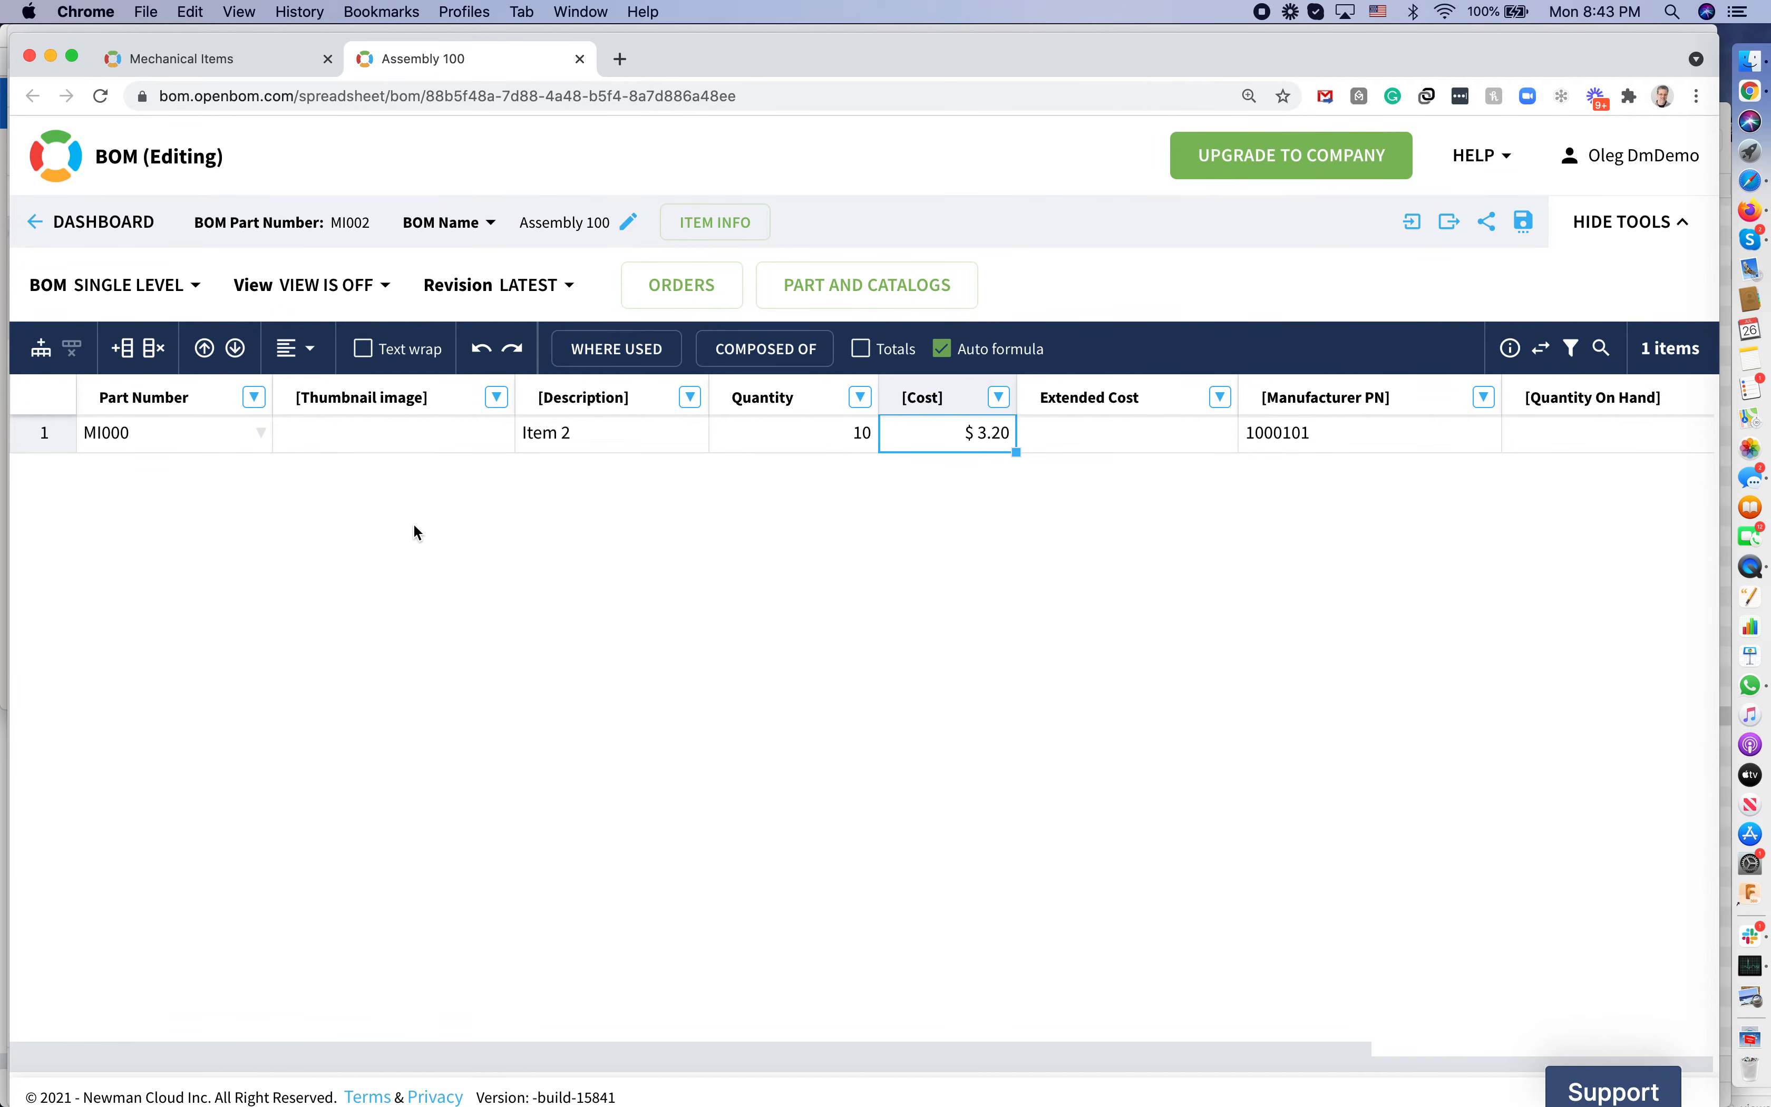
Create a new BOM view named 'Supplier'
left_click(382, 287)
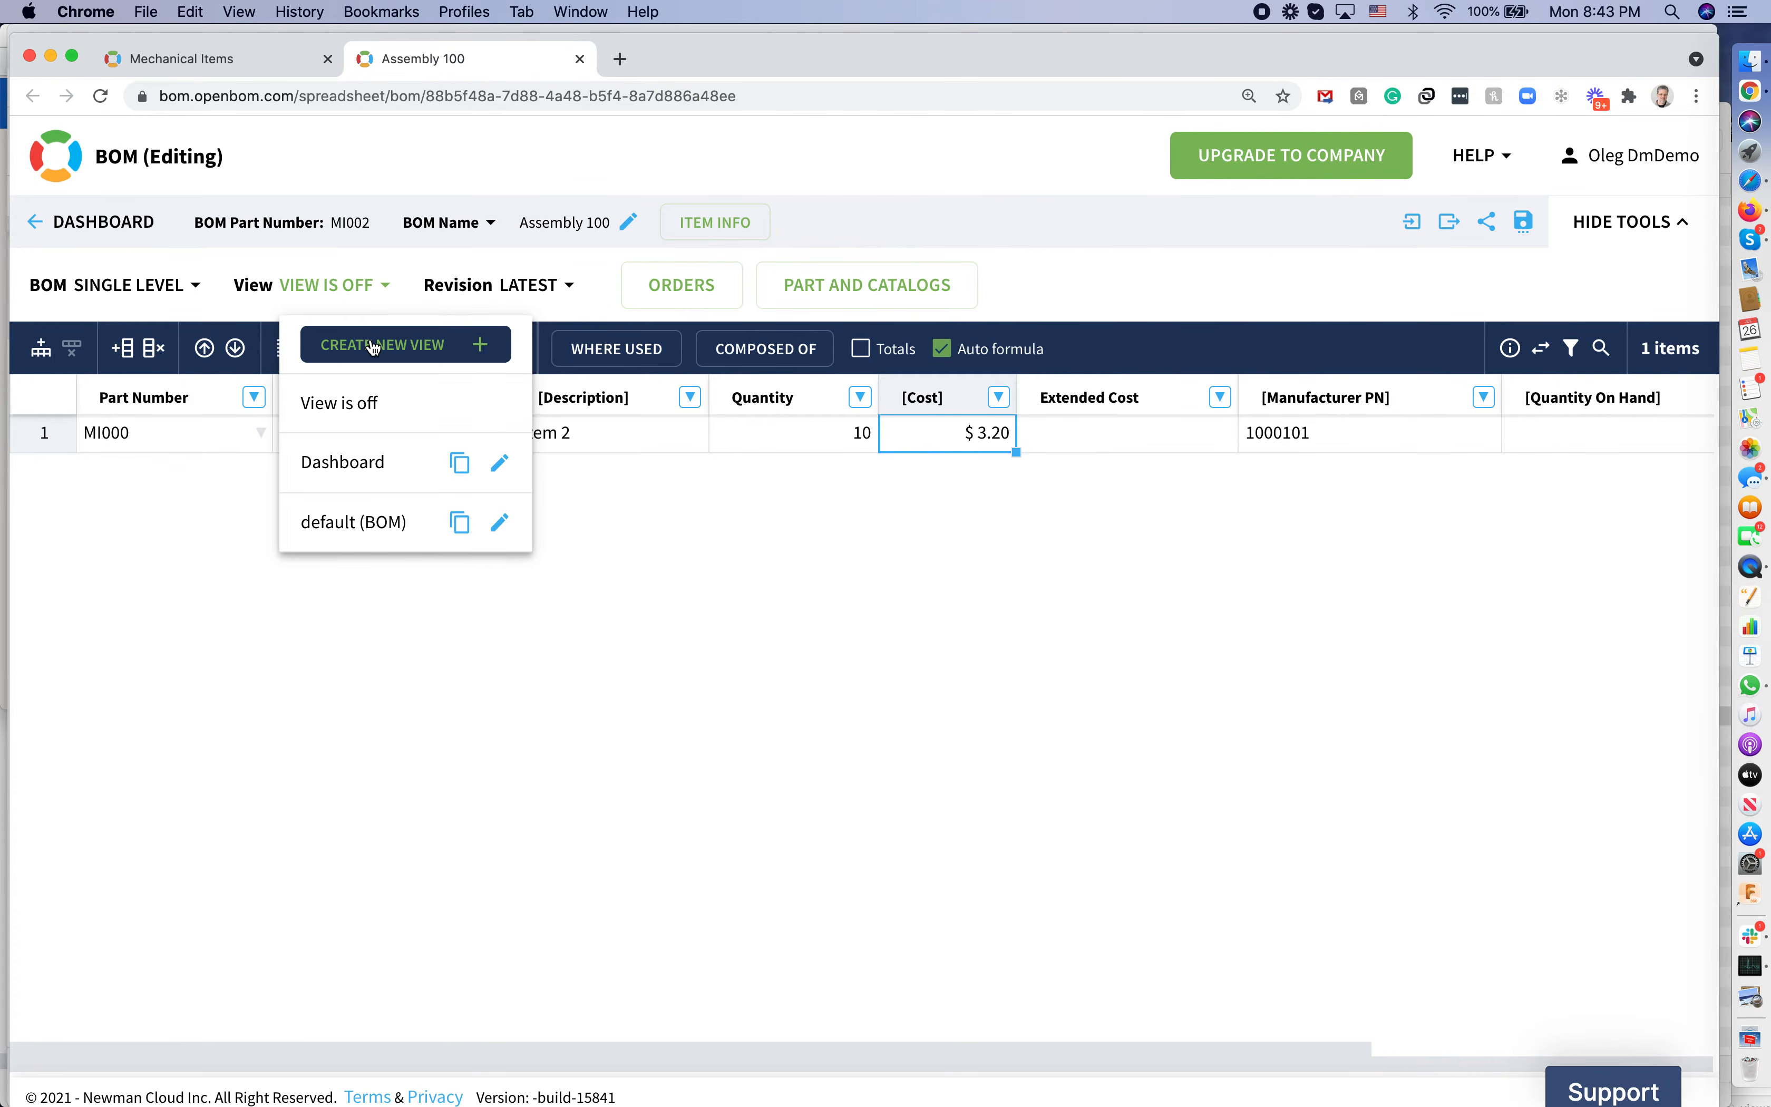
left_click(373, 346)
left_click(456, 297)
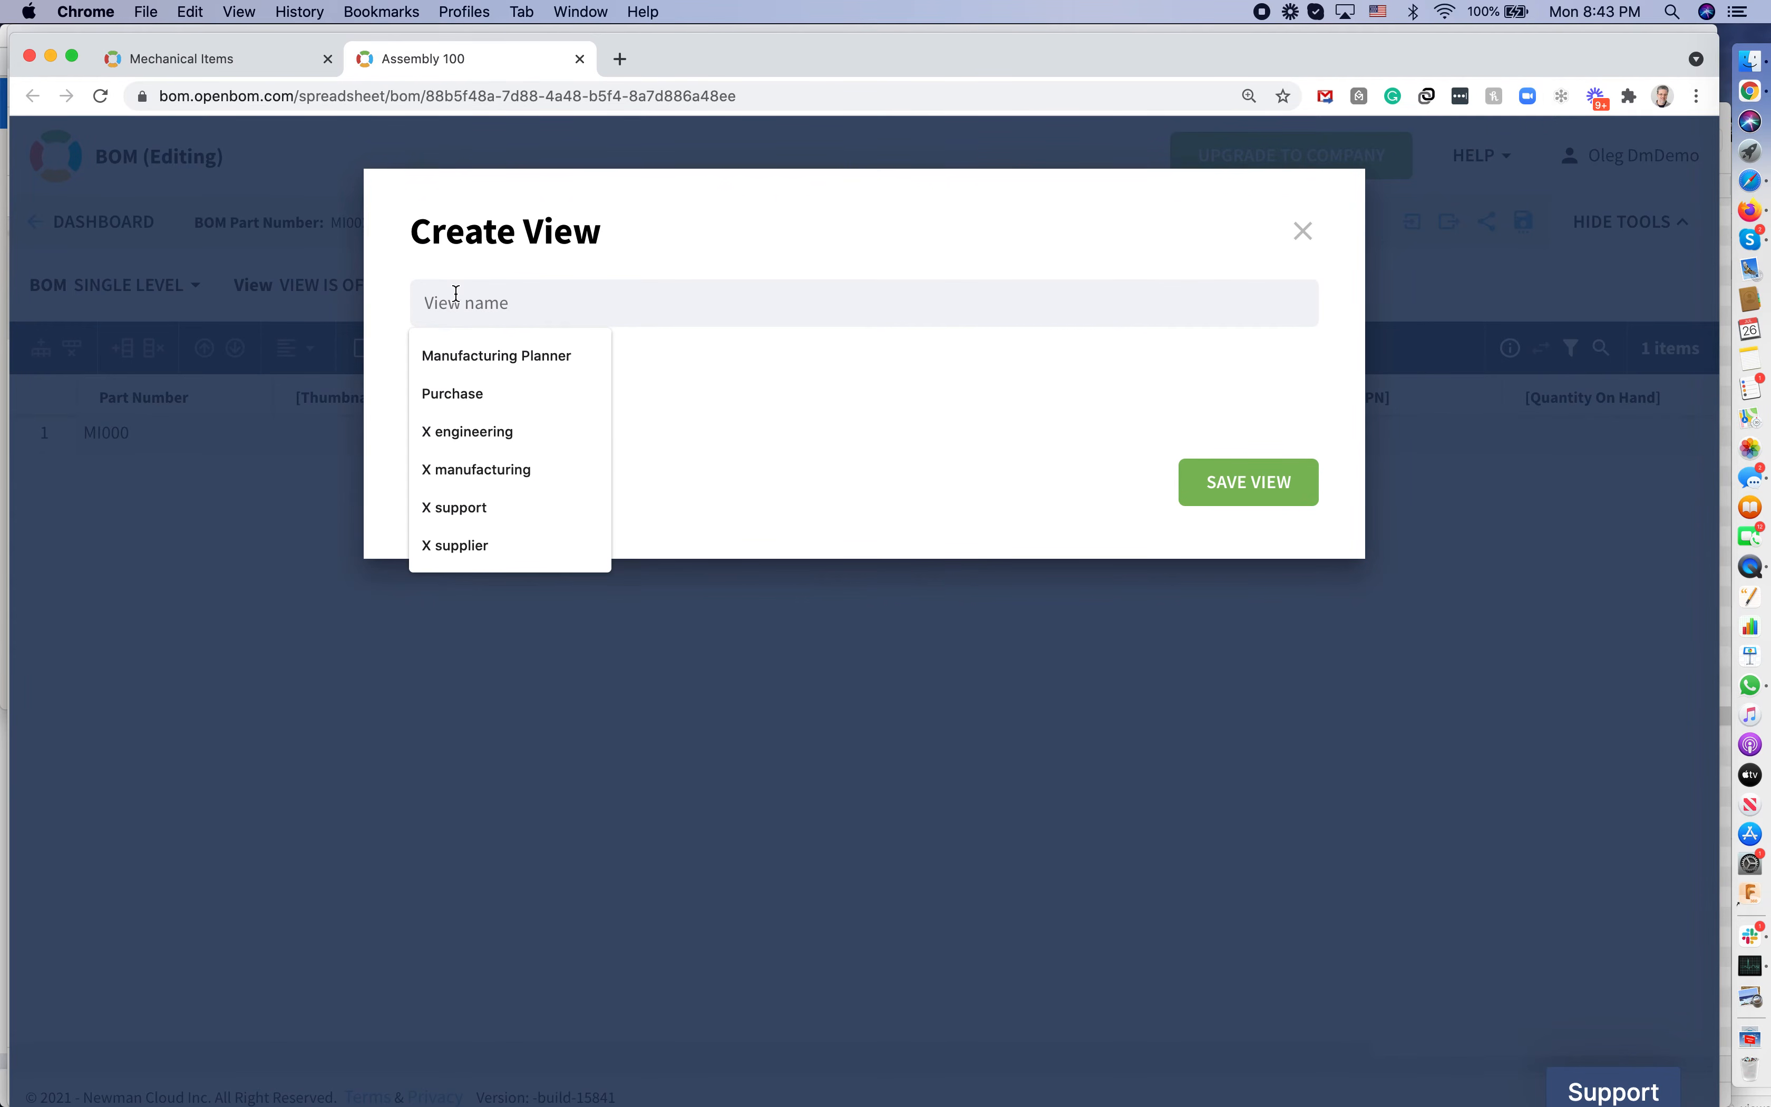
type("Supplier")
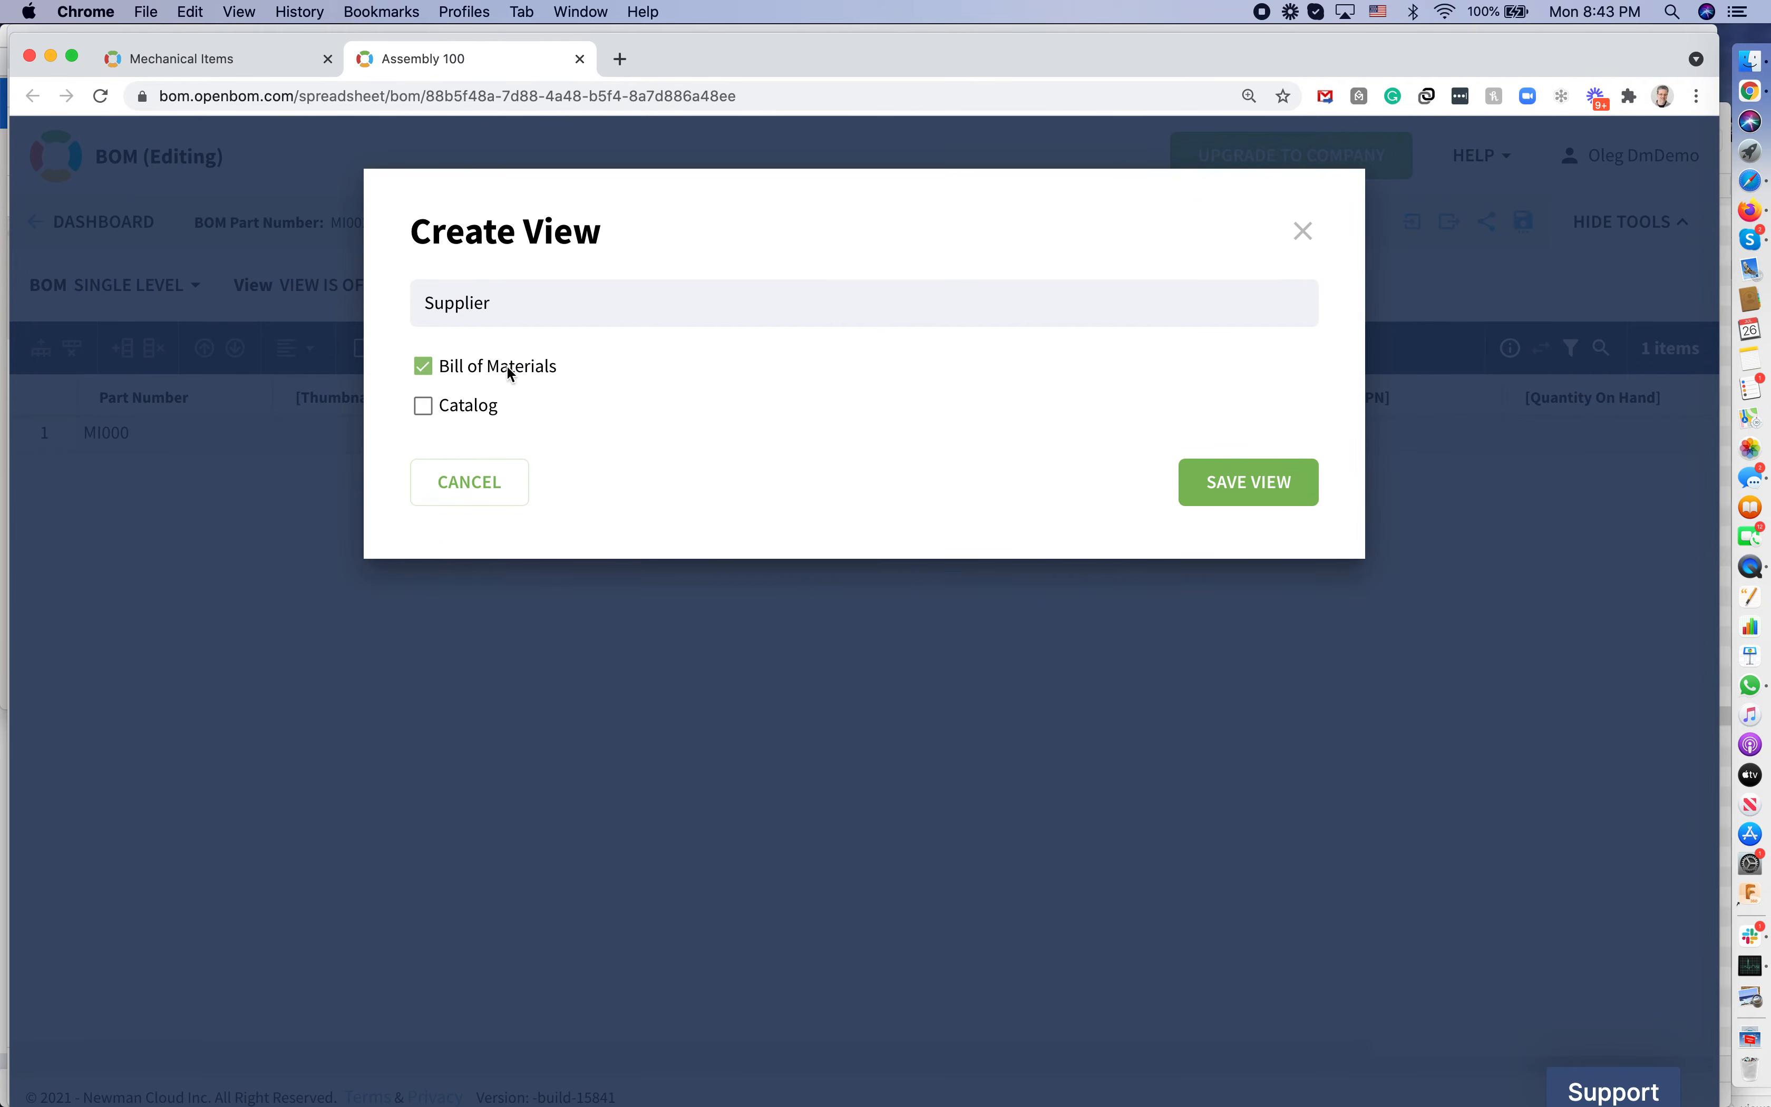
left_click(1201, 495)
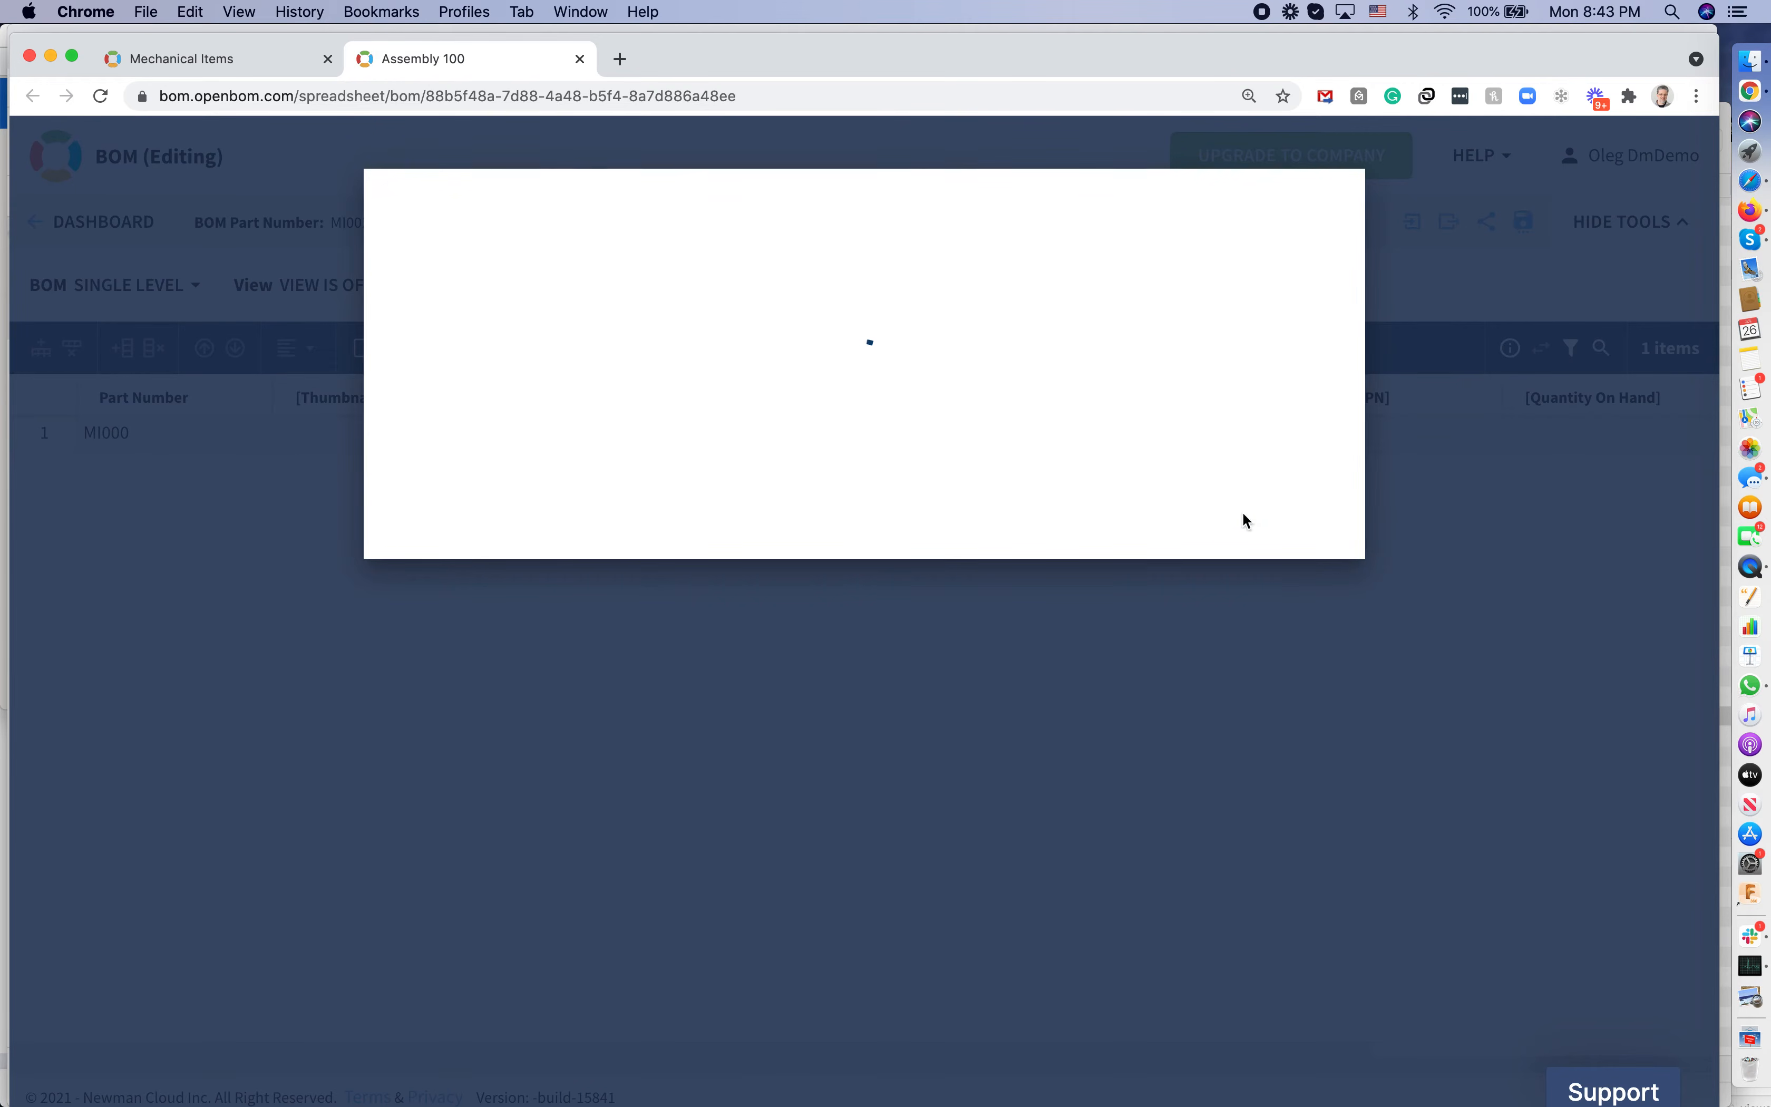
Load BOM properties into Supplier, then drop revisions, stock, Manufacturer PN, Extended Cost and Thumbnail image
left_click(382, 287)
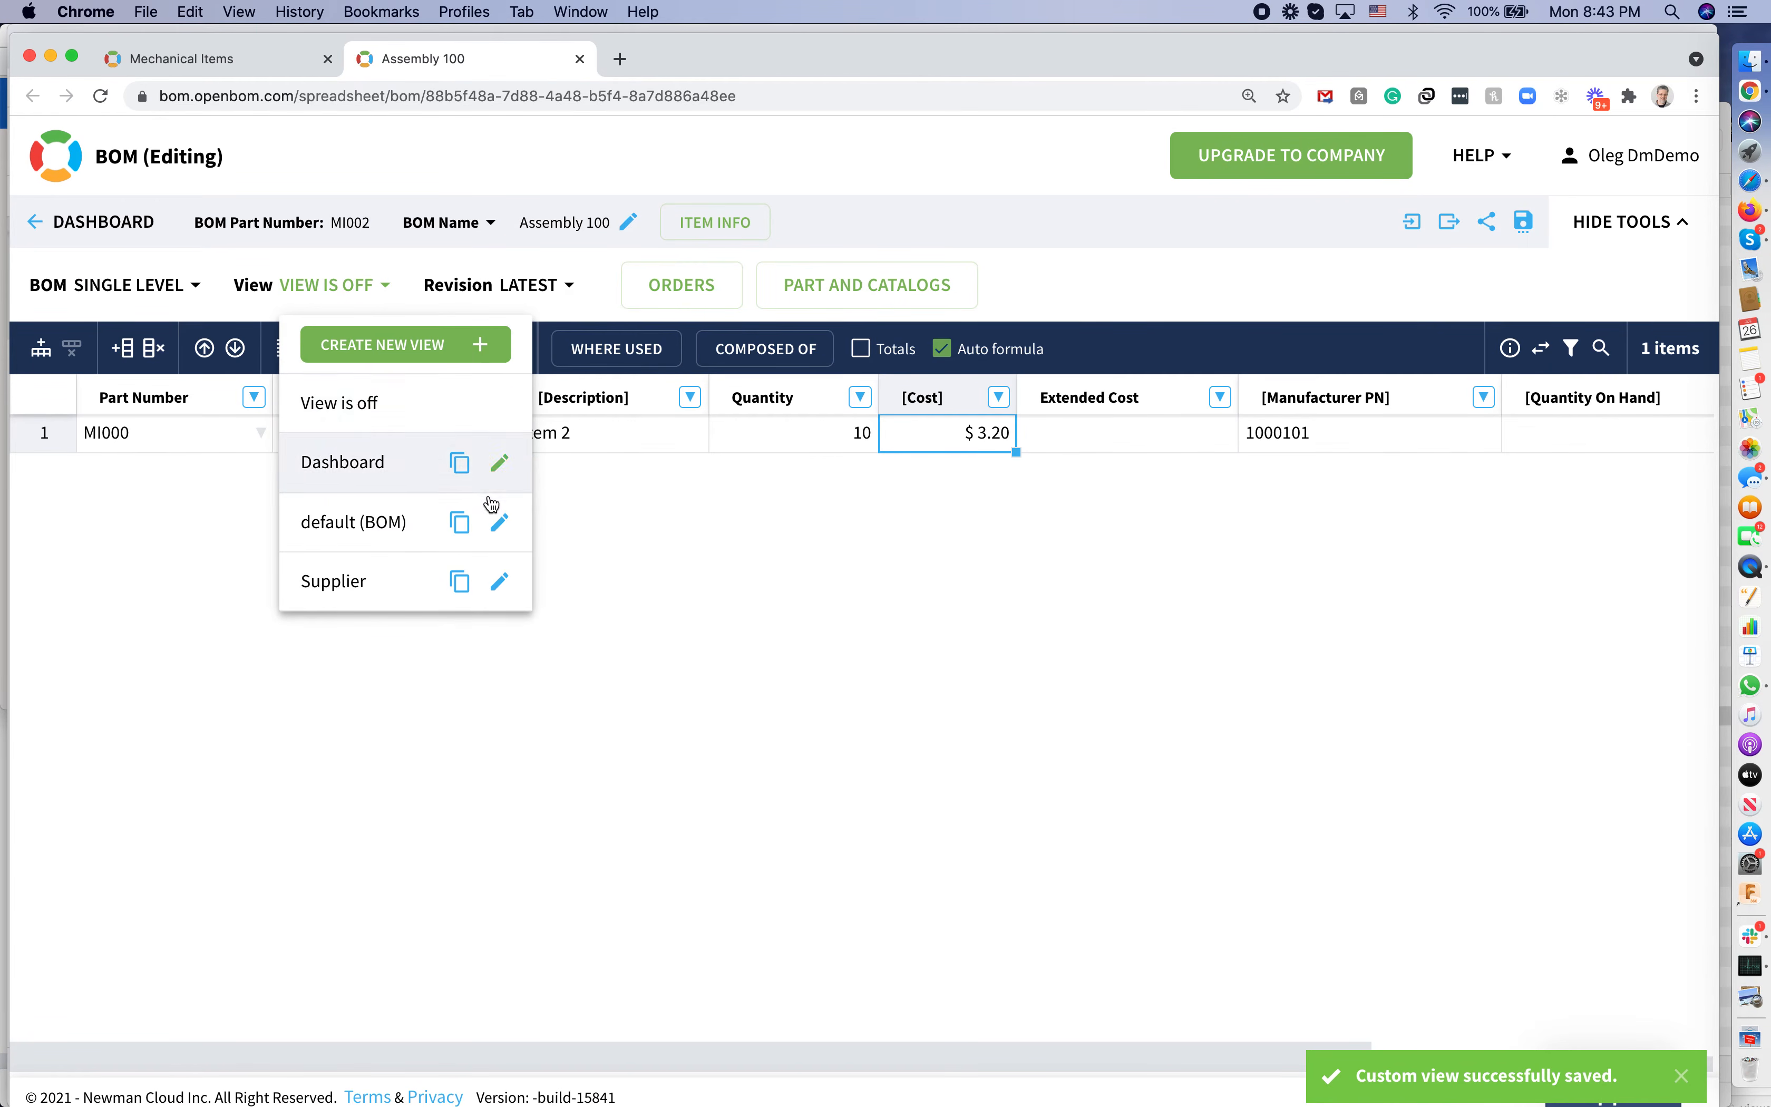
left_click(503, 591)
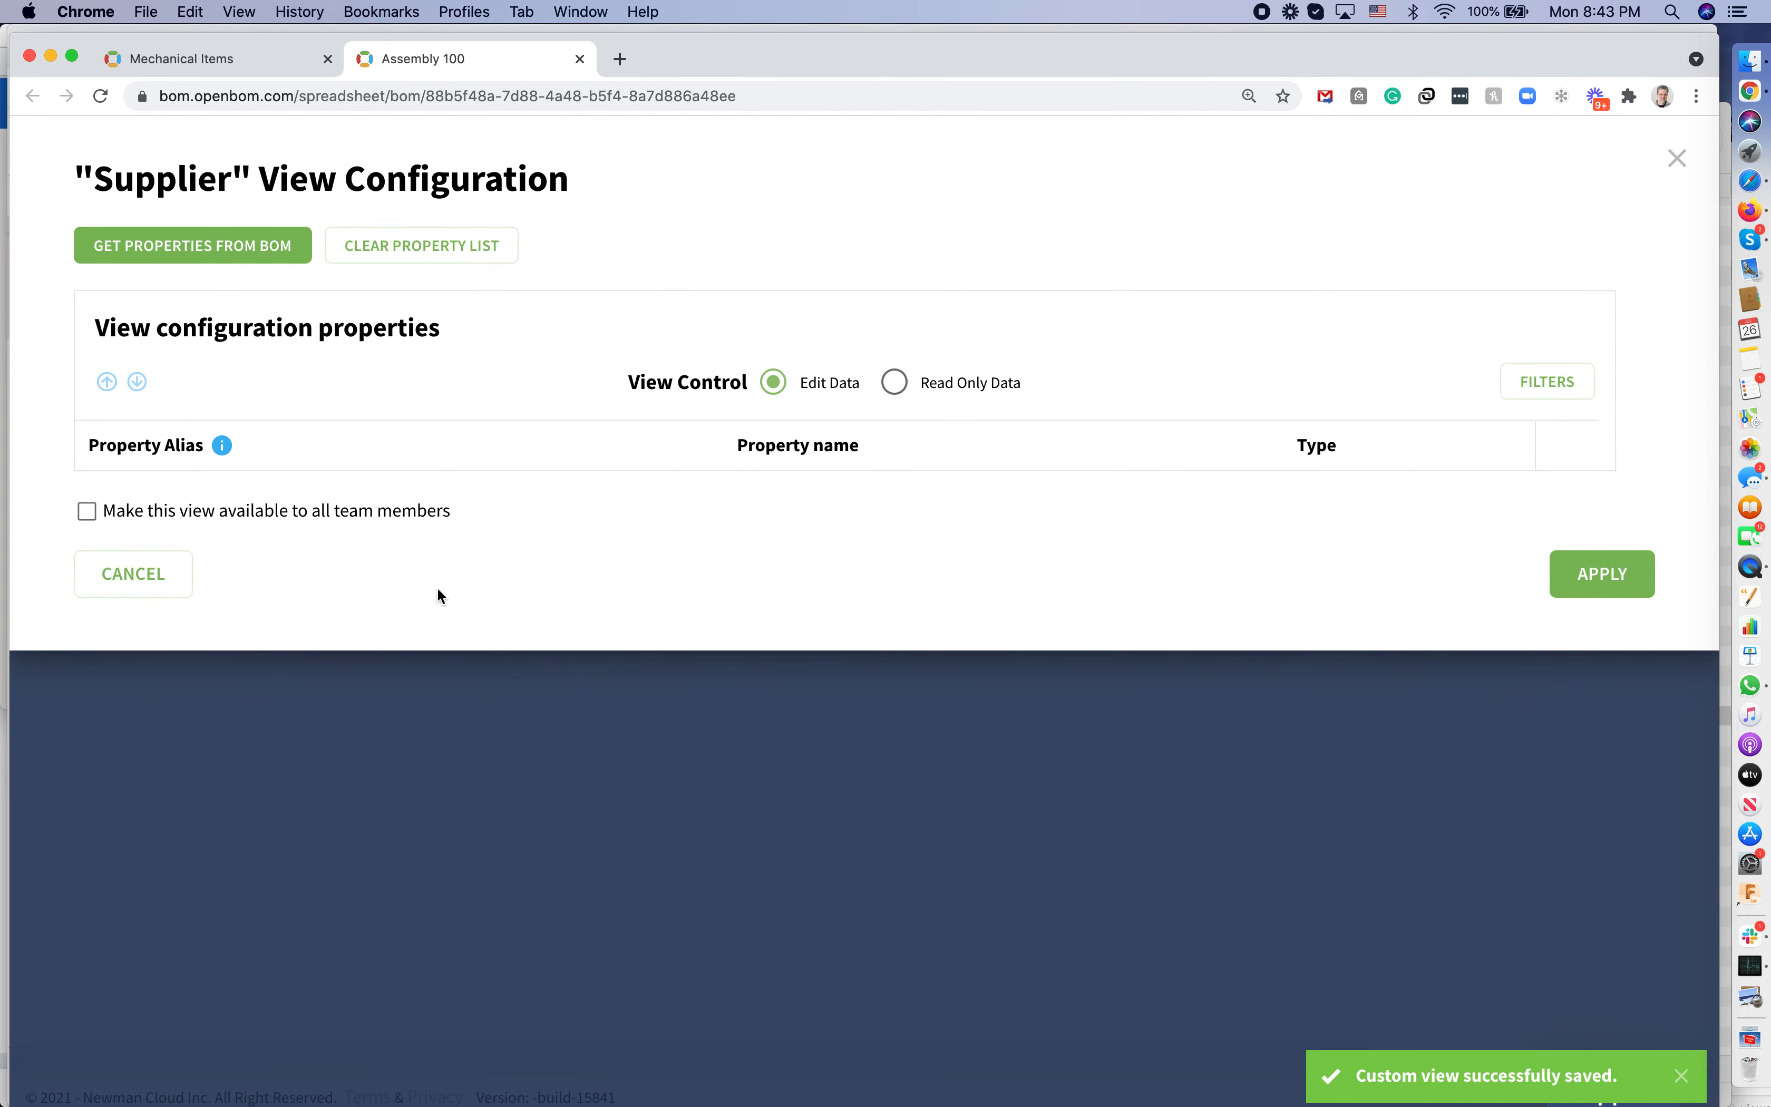
left_click(208, 241)
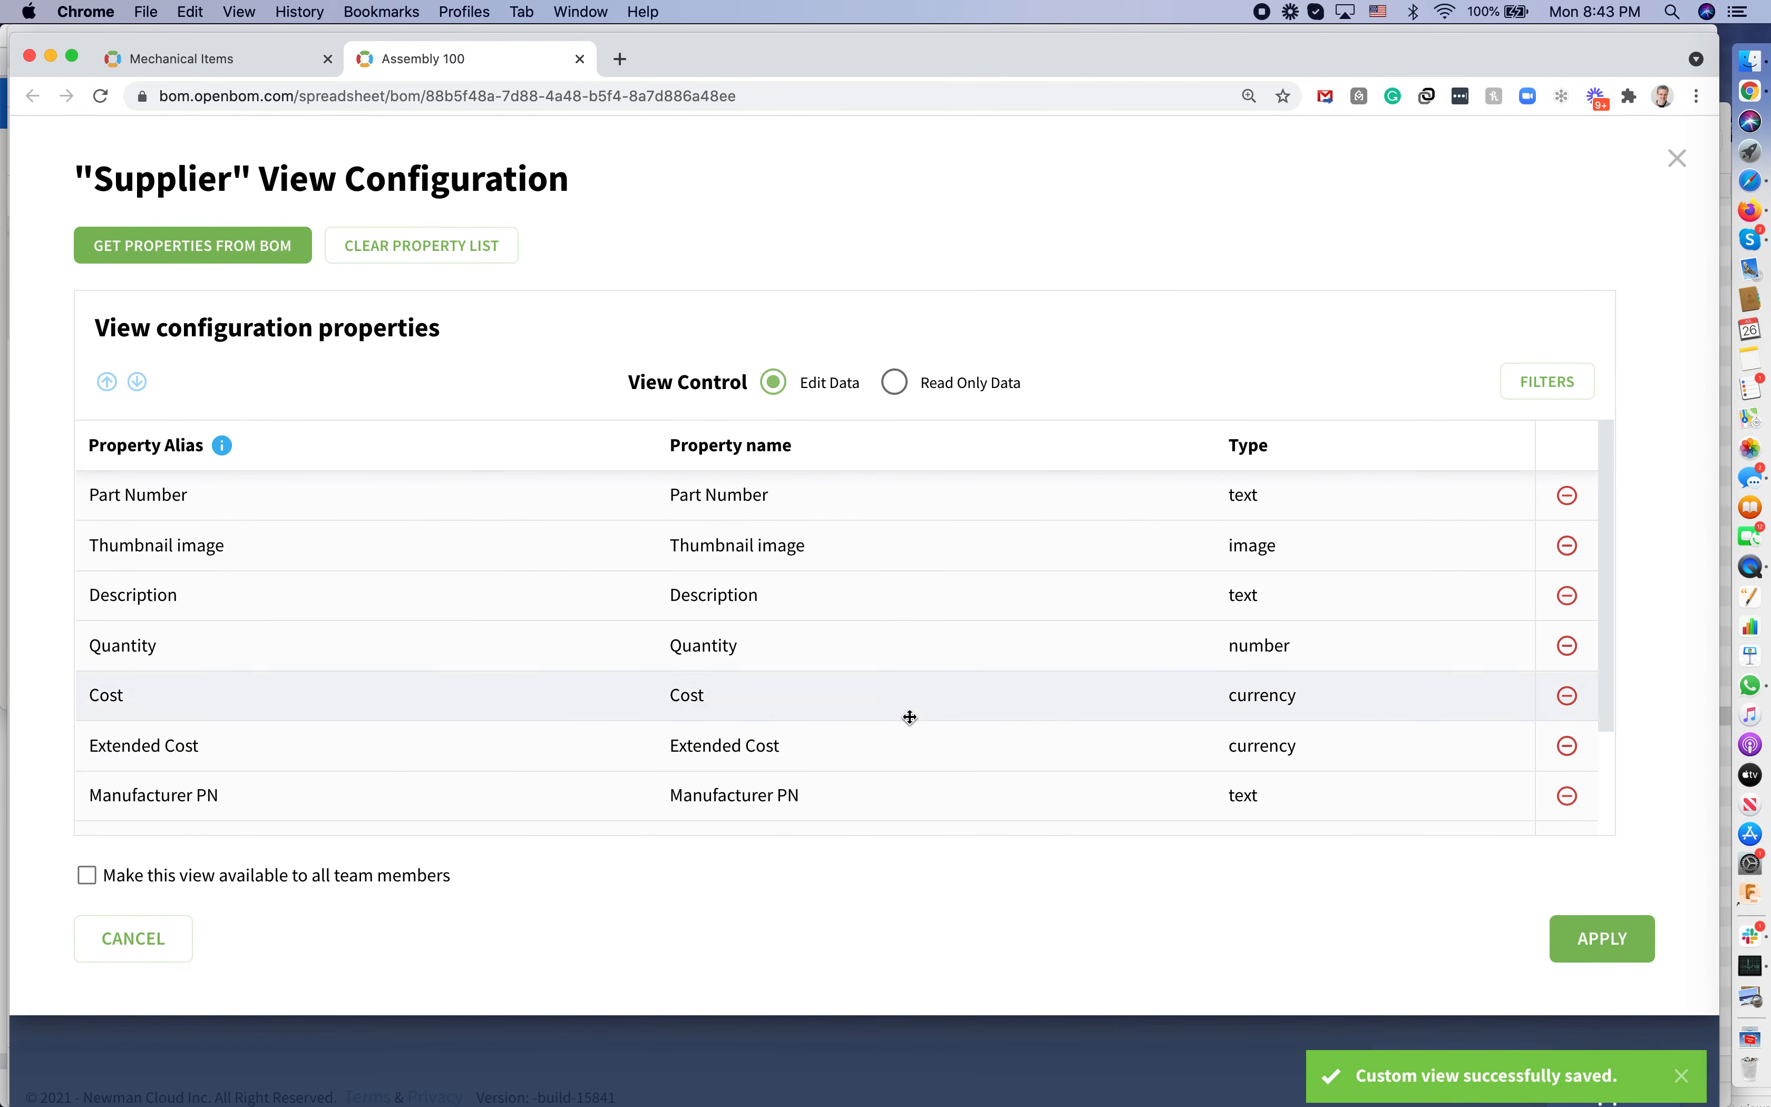
scroll(1066, 763, "down", 2)
scroll(1061, 763, "down", 2)
scroll(1061, 763, "up", 5)
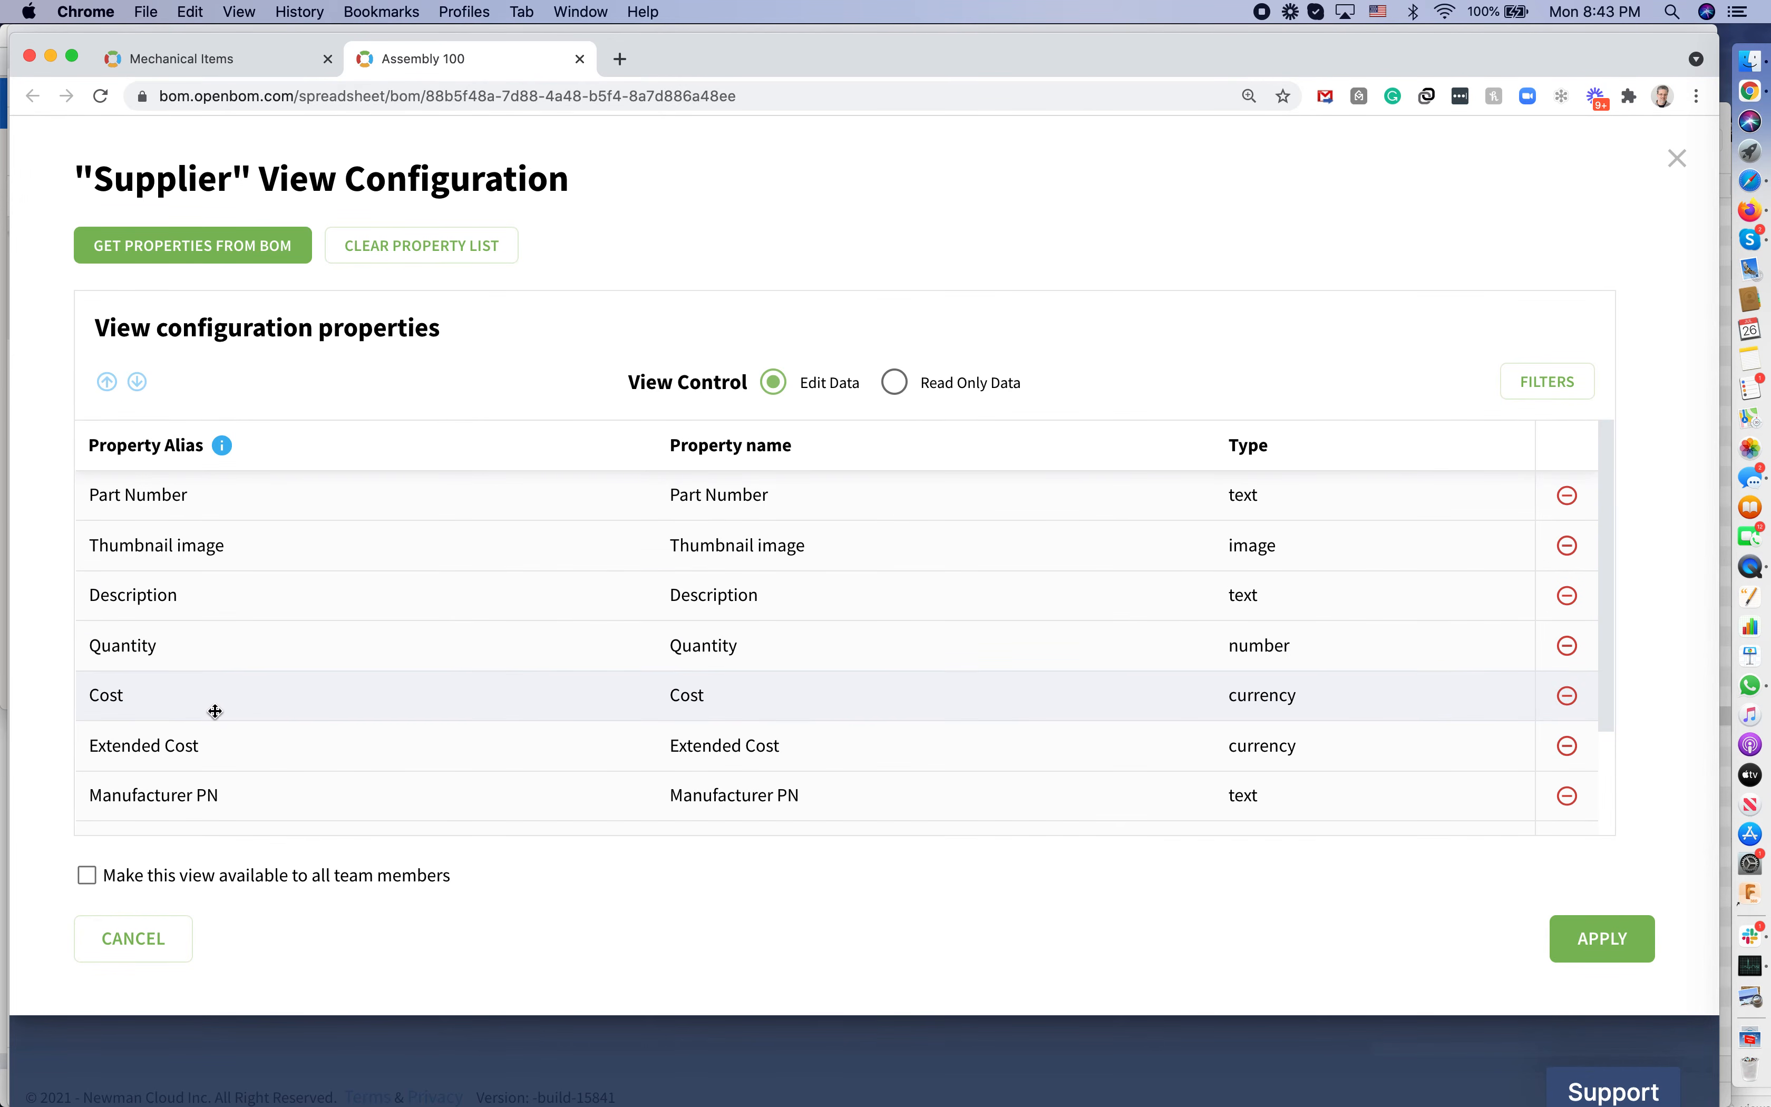
scroll(1502, 771, "down", 3)
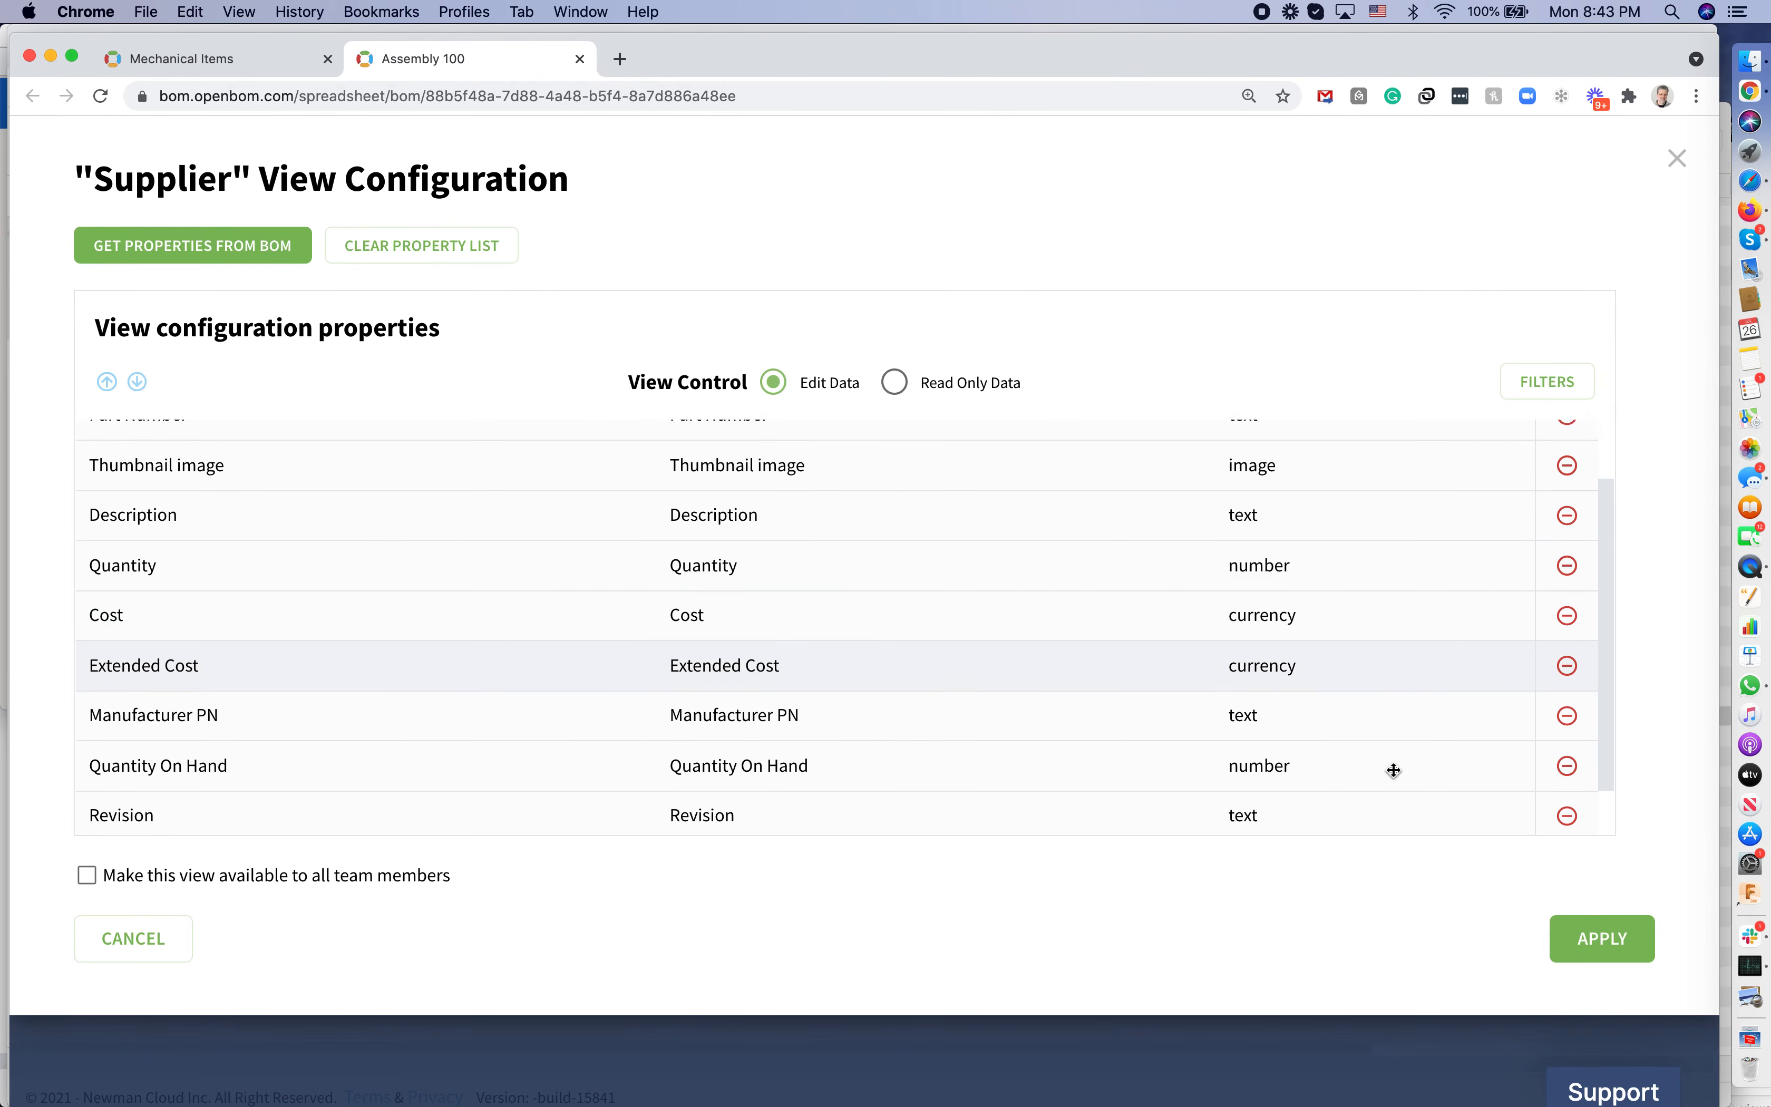
left_click(1568, 808)
left_click(1570, 812)
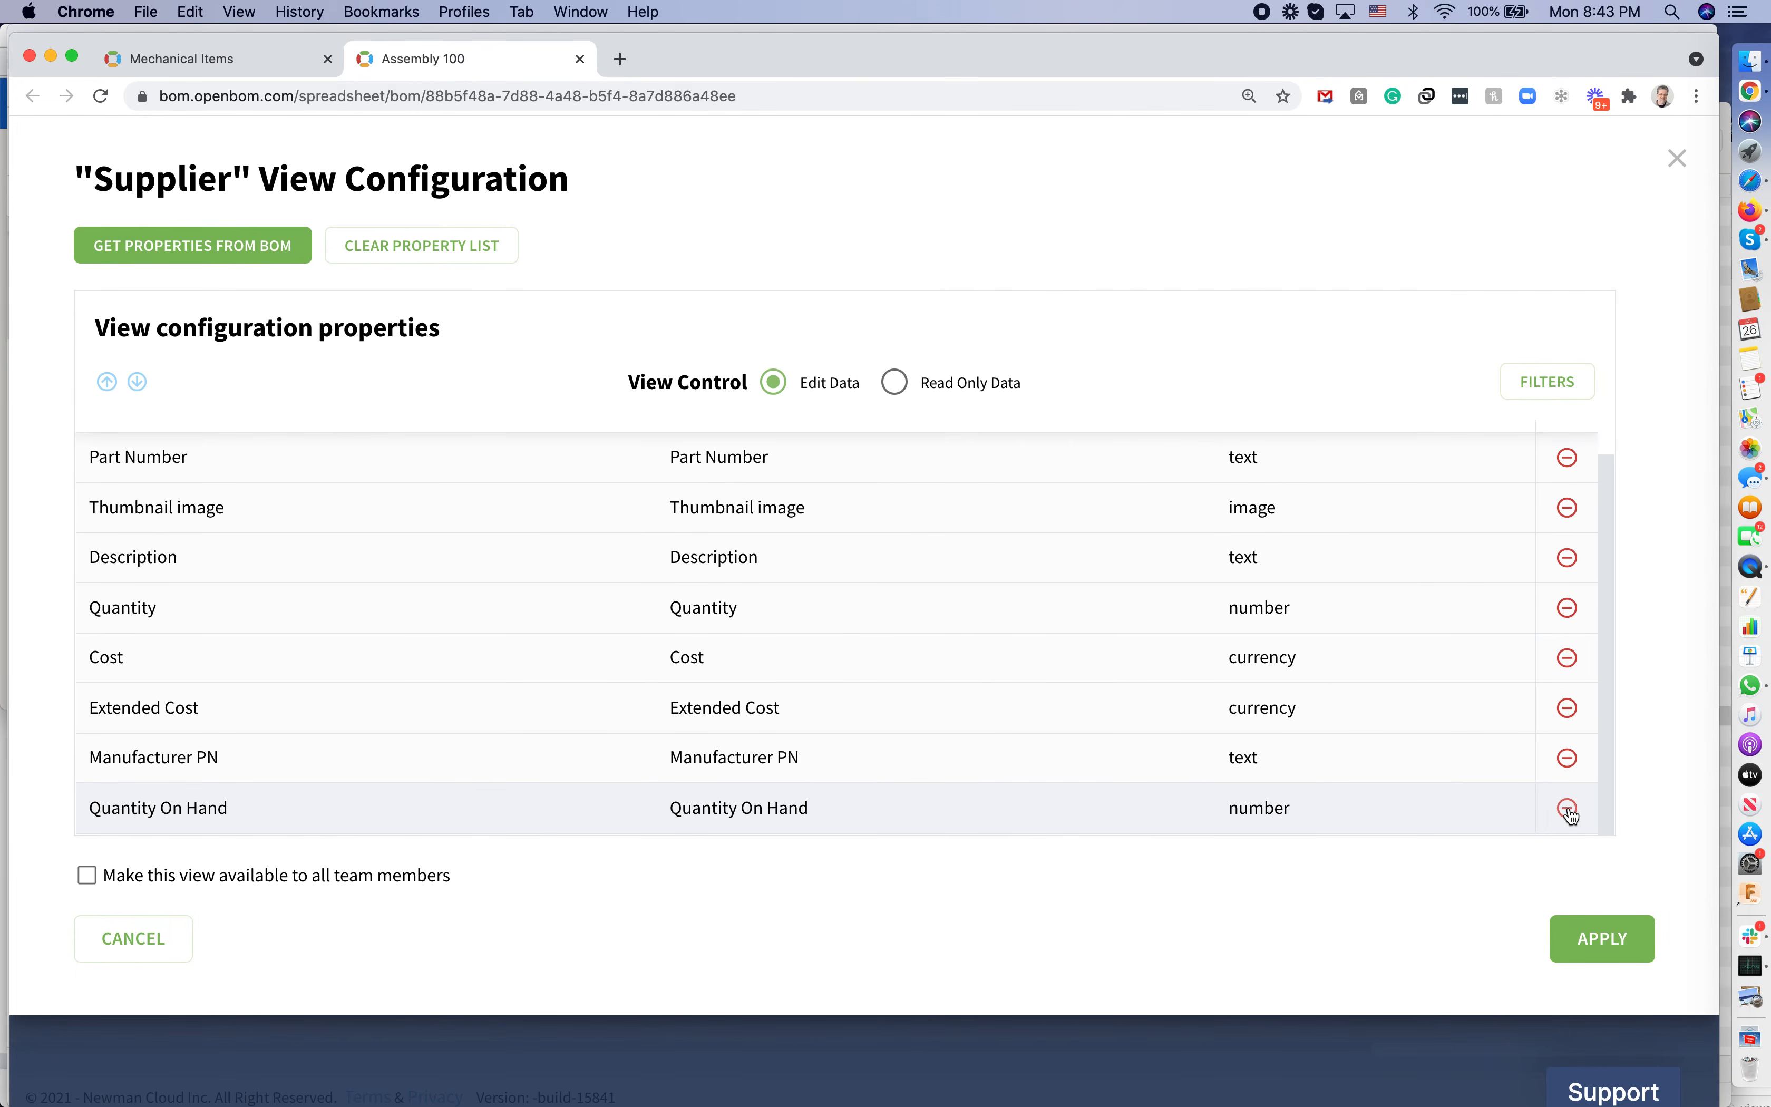
left_click(1569, 810)
left_click(1570, 811)
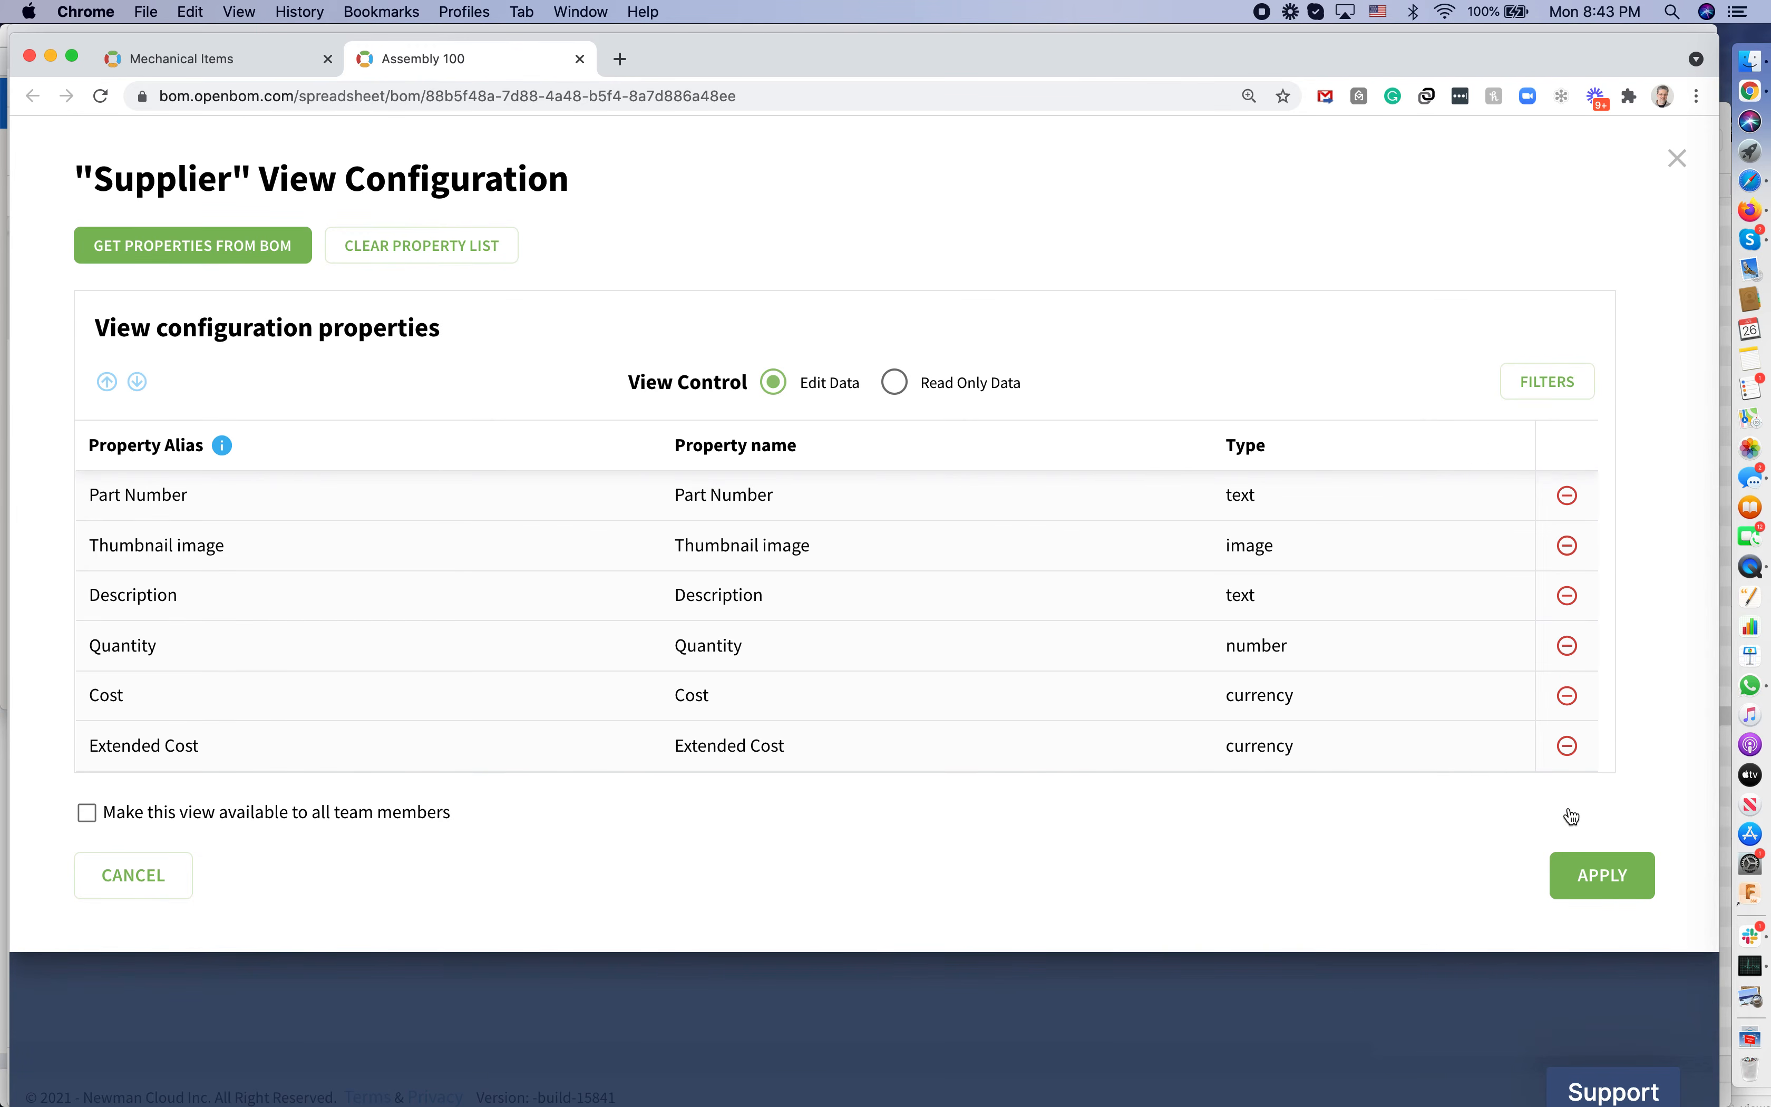
left_click(1569, 746)
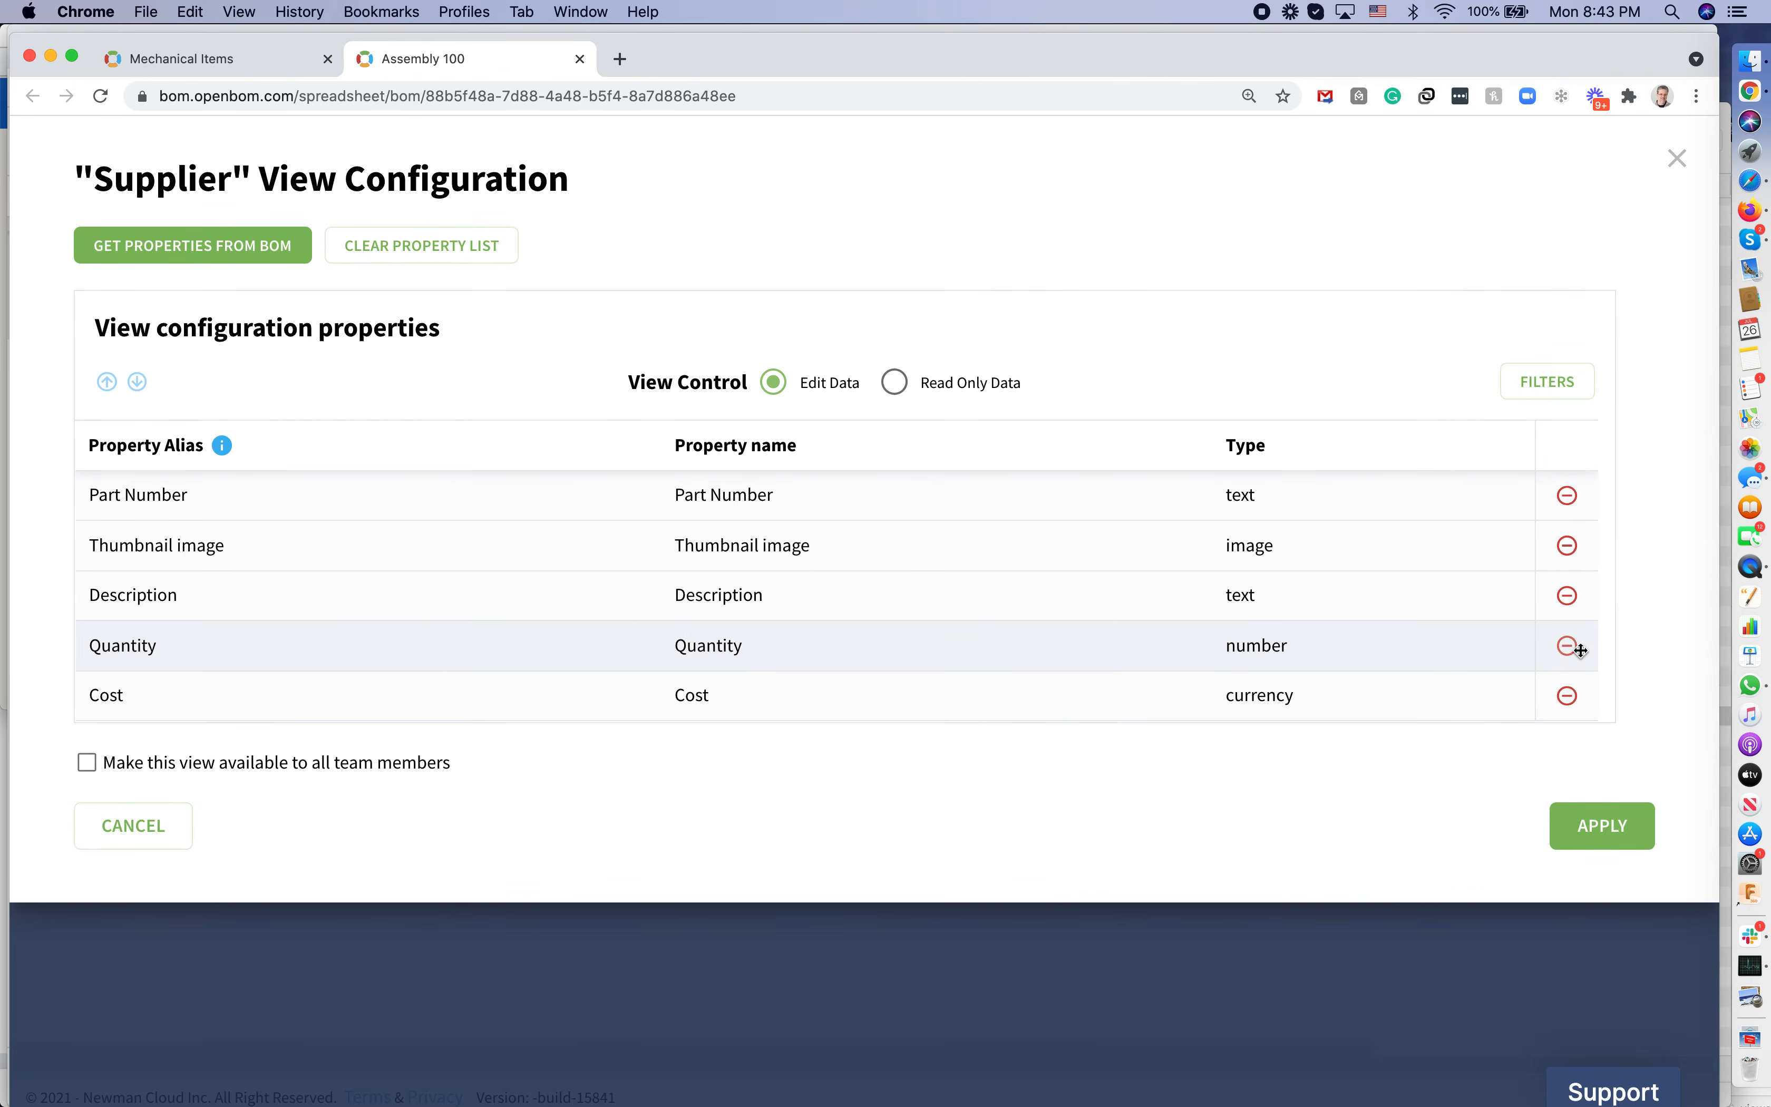
left_click(1566, 554)
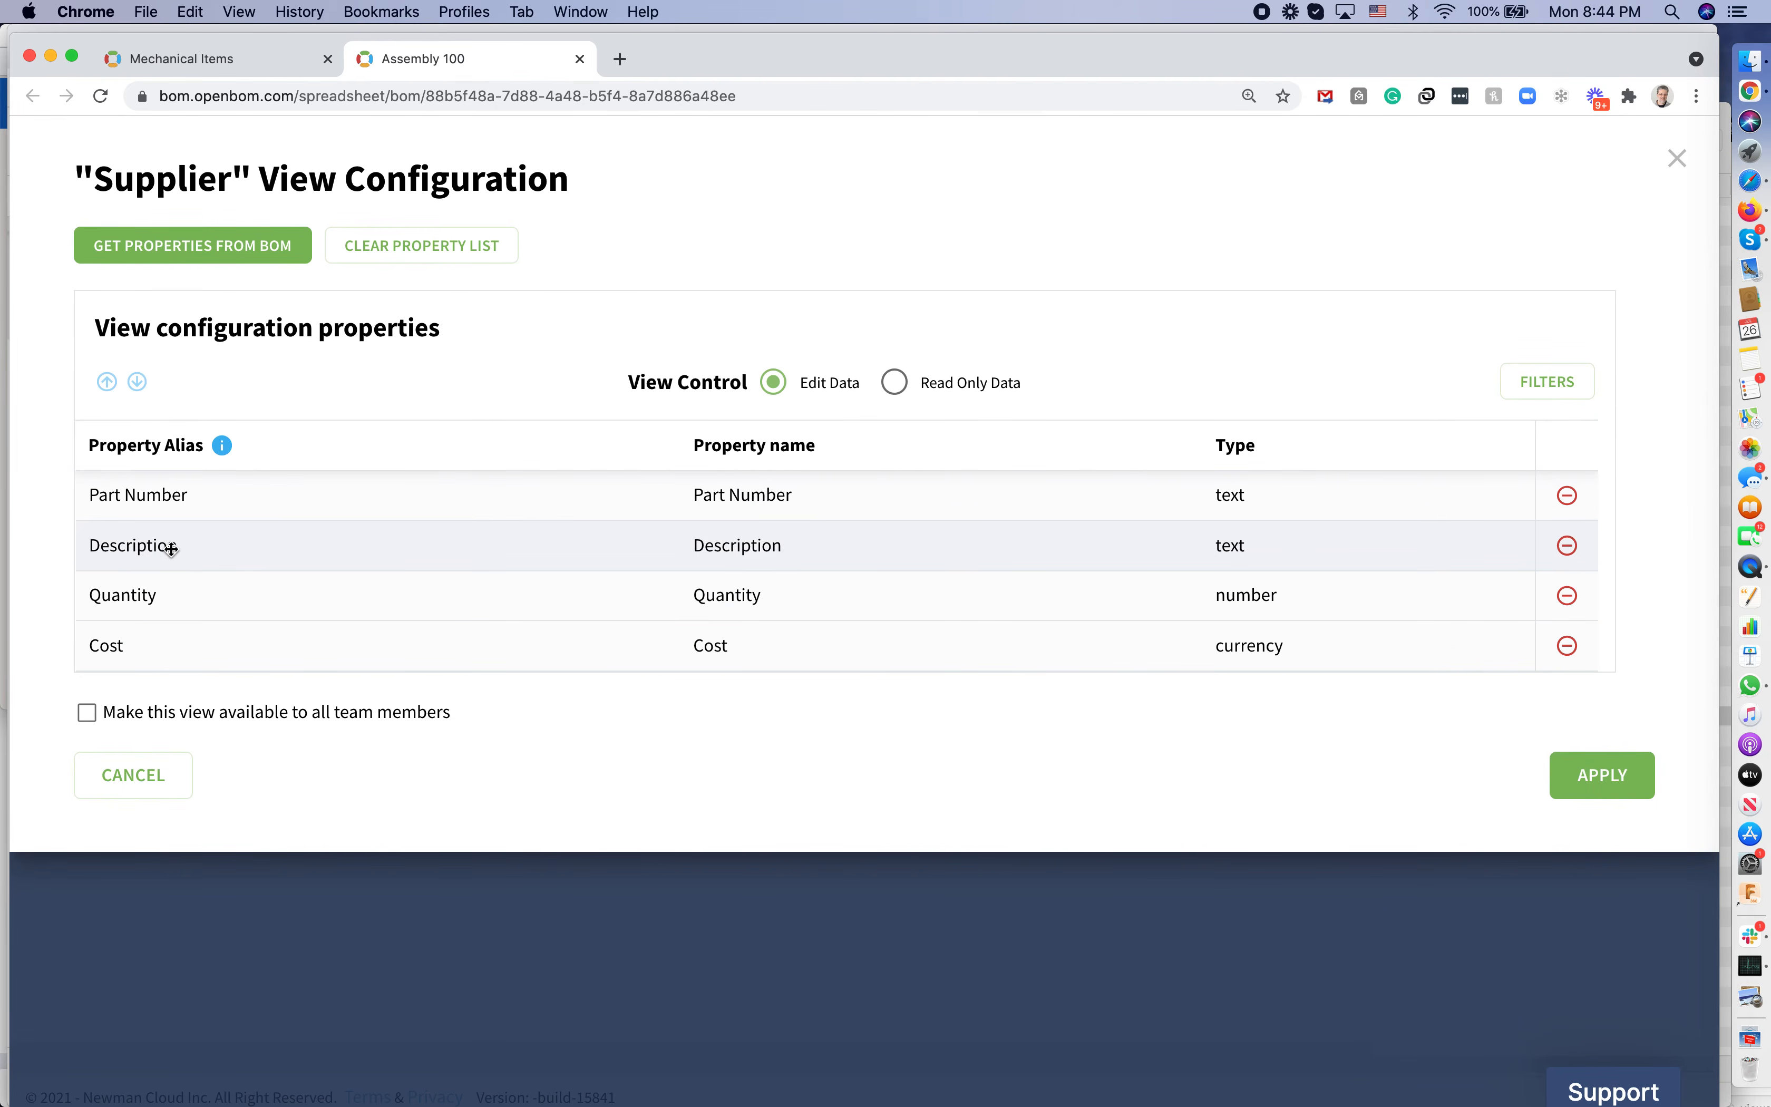
left_click(1555, 777)
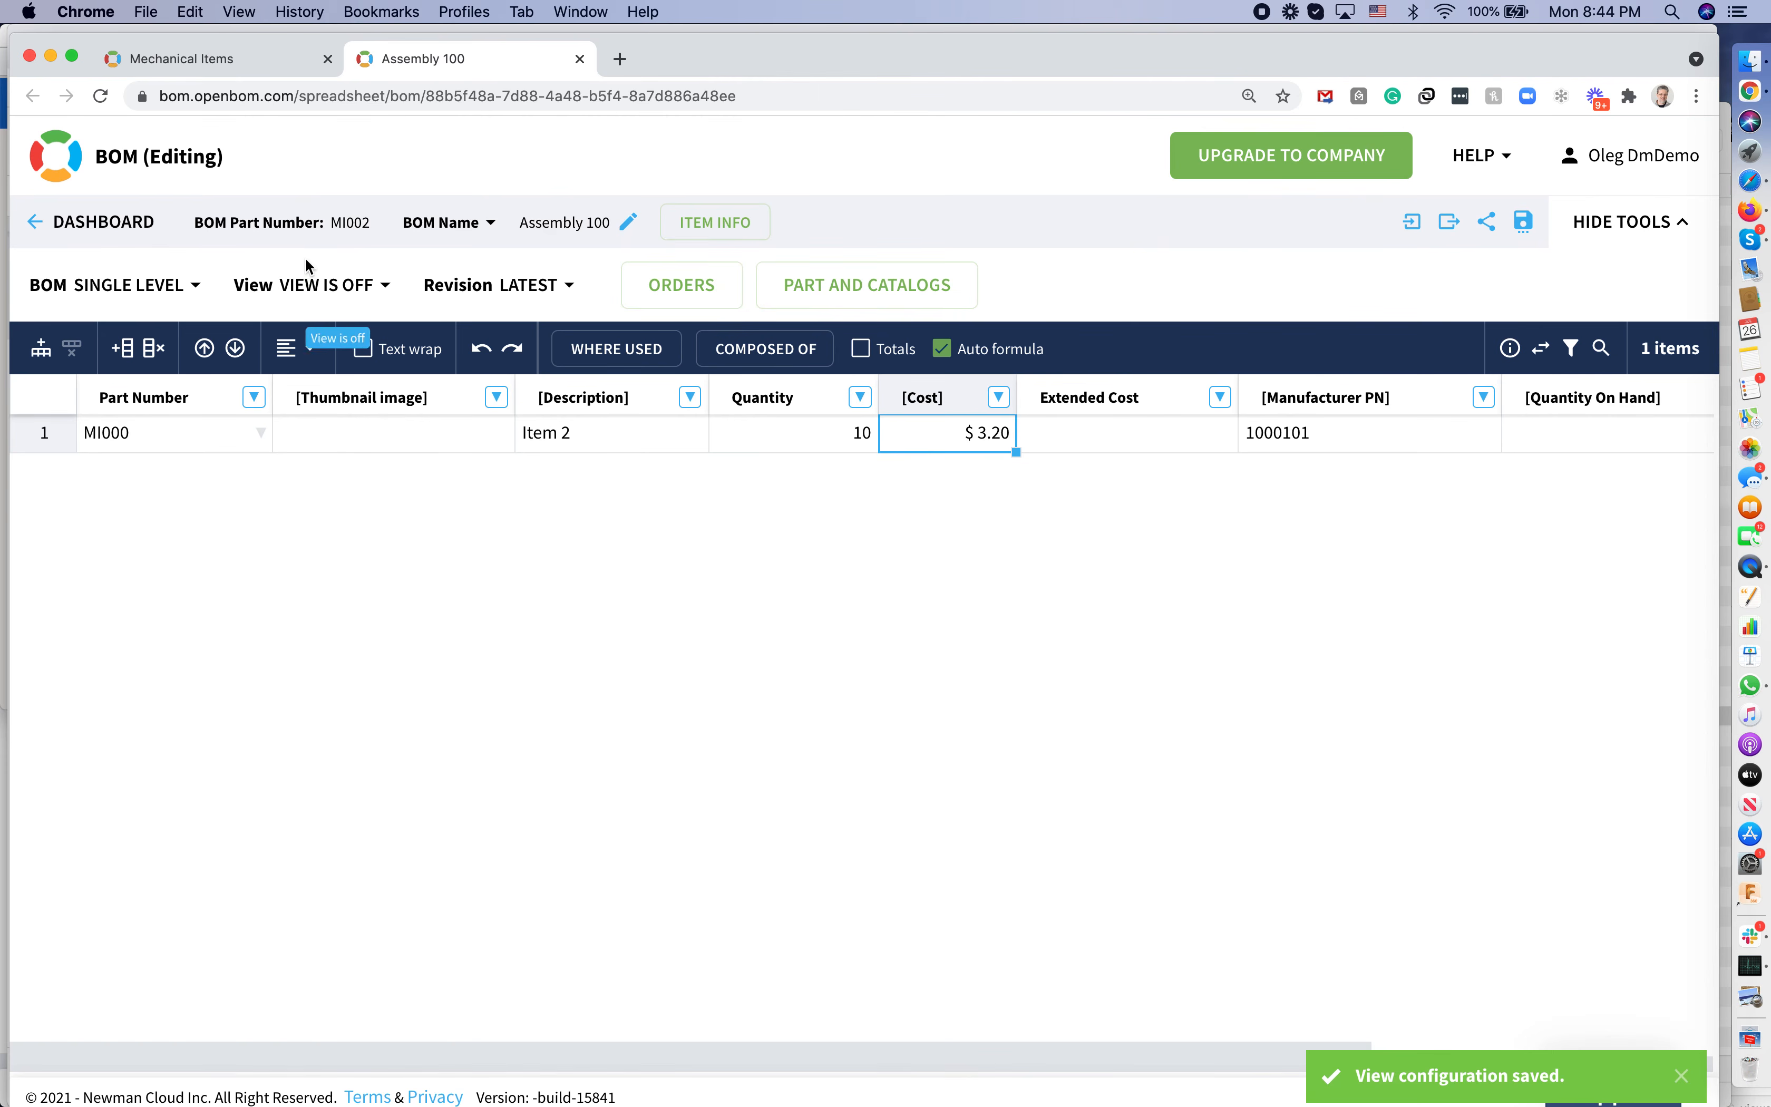
left_click(373, 288)
left_click(359, 579)
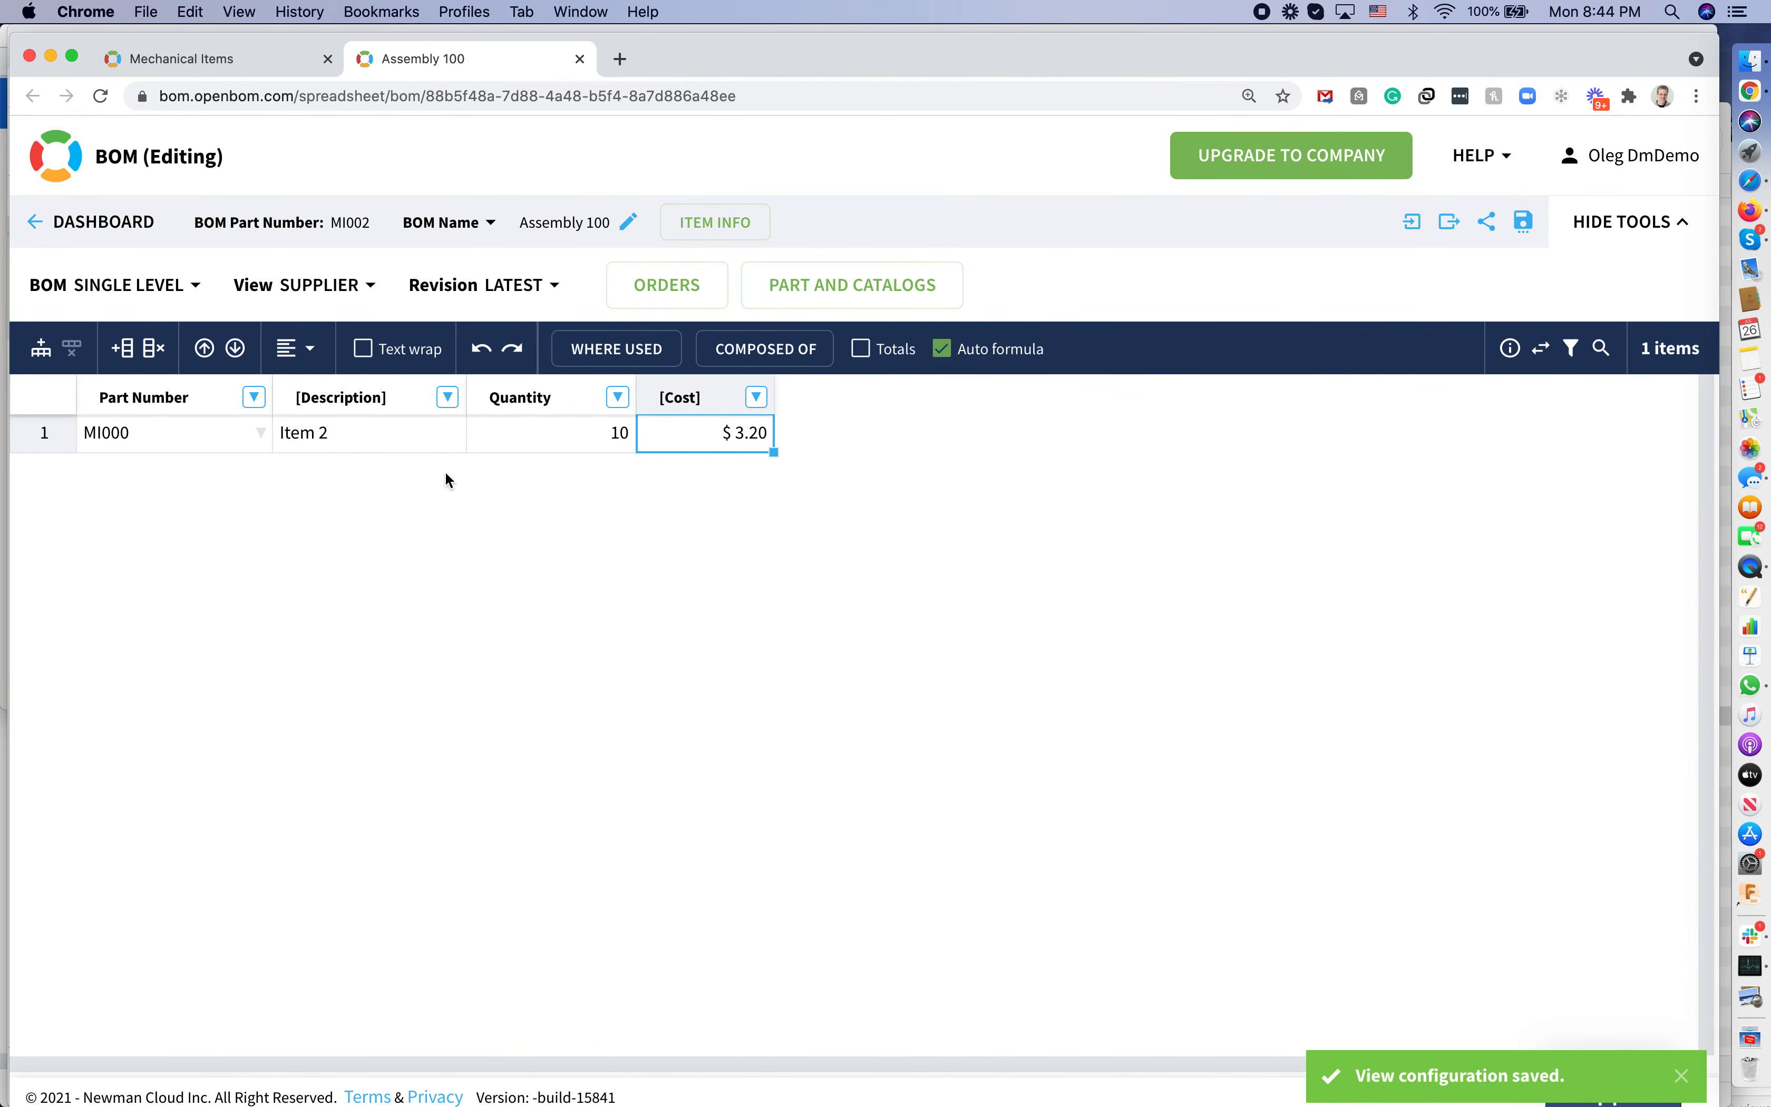
left_click(370, 290)
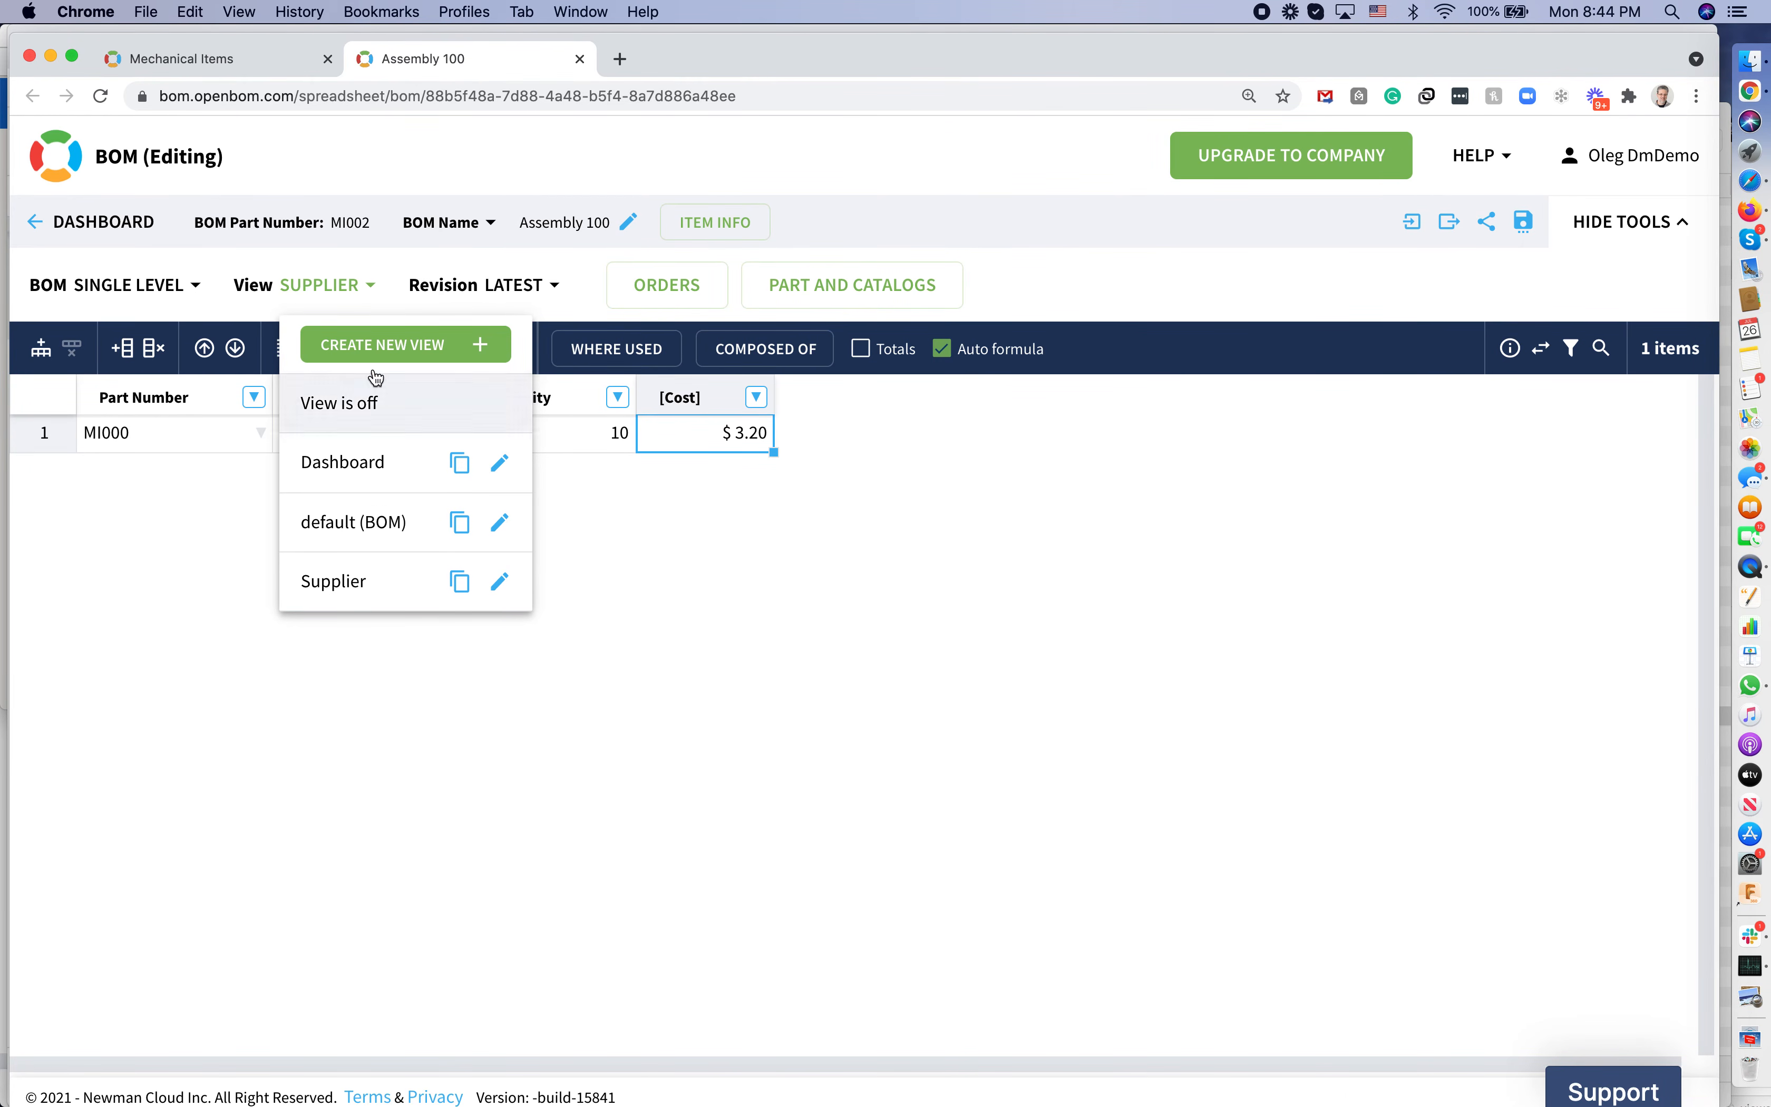
left_click(373, 405)
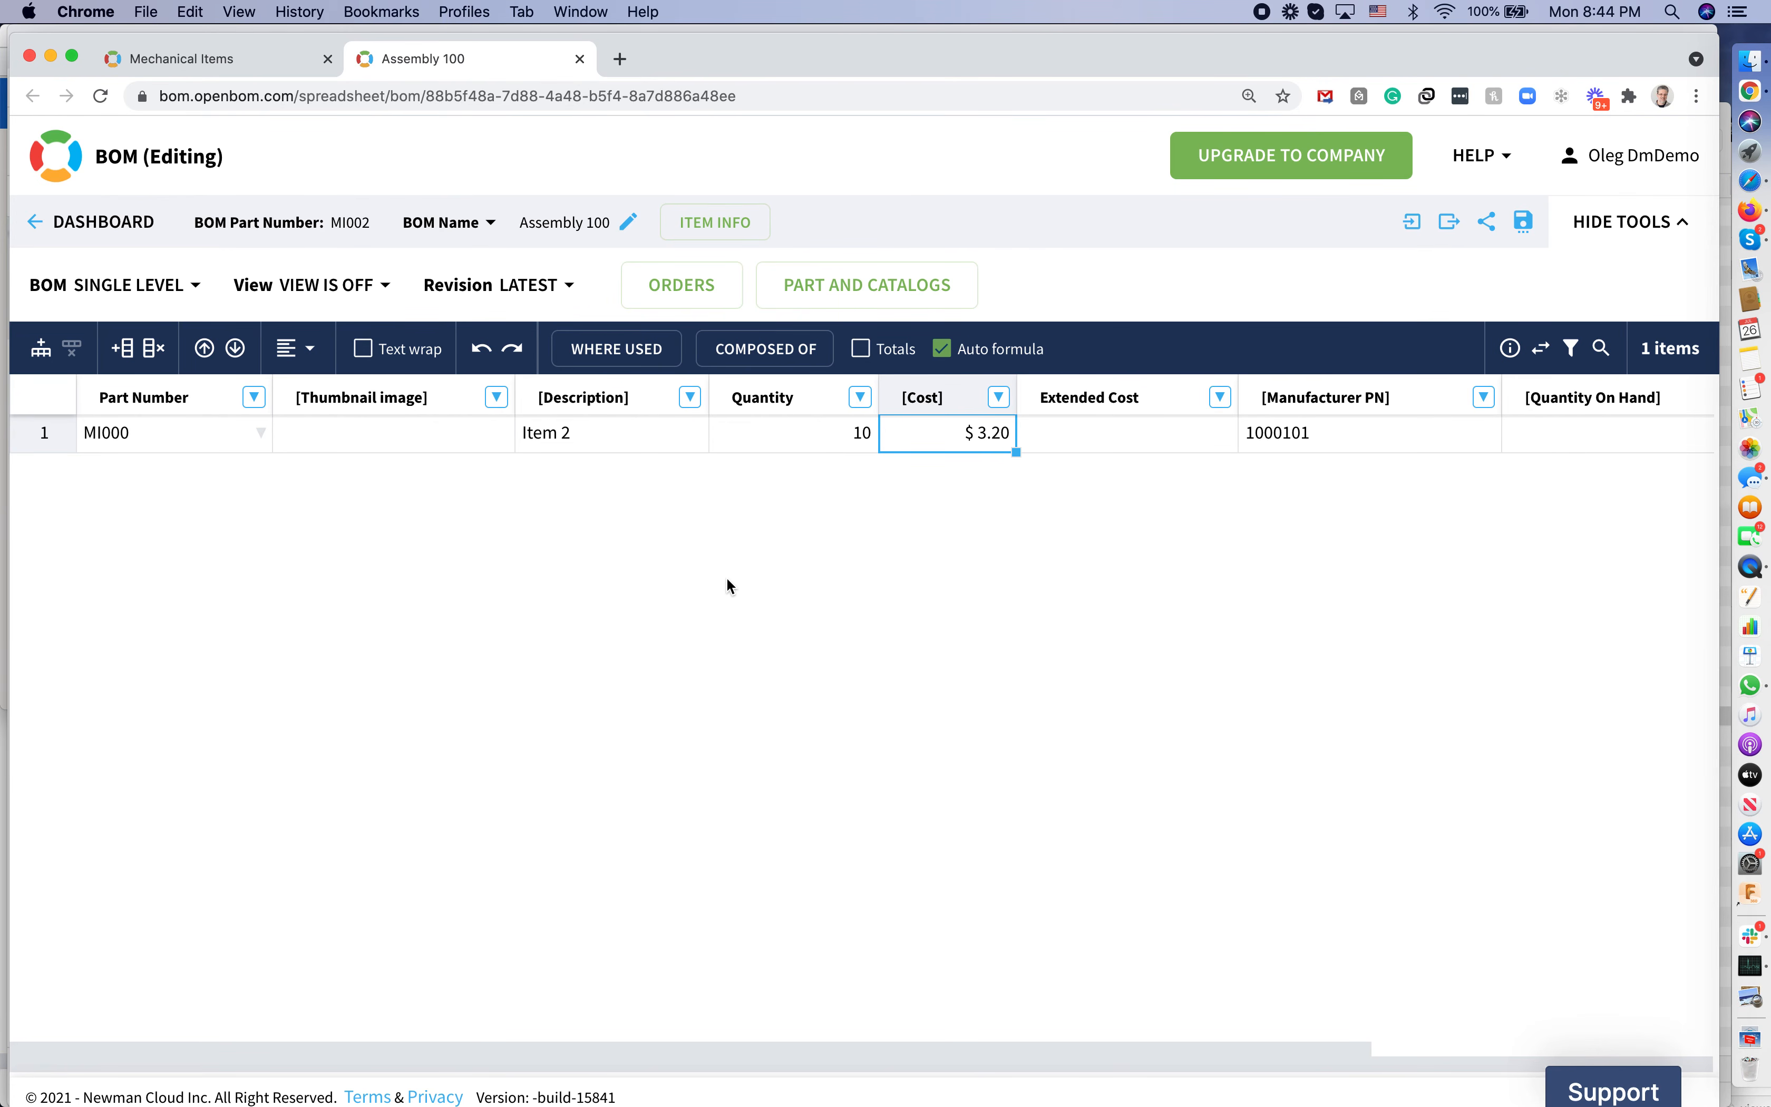
left_click(236, 48)
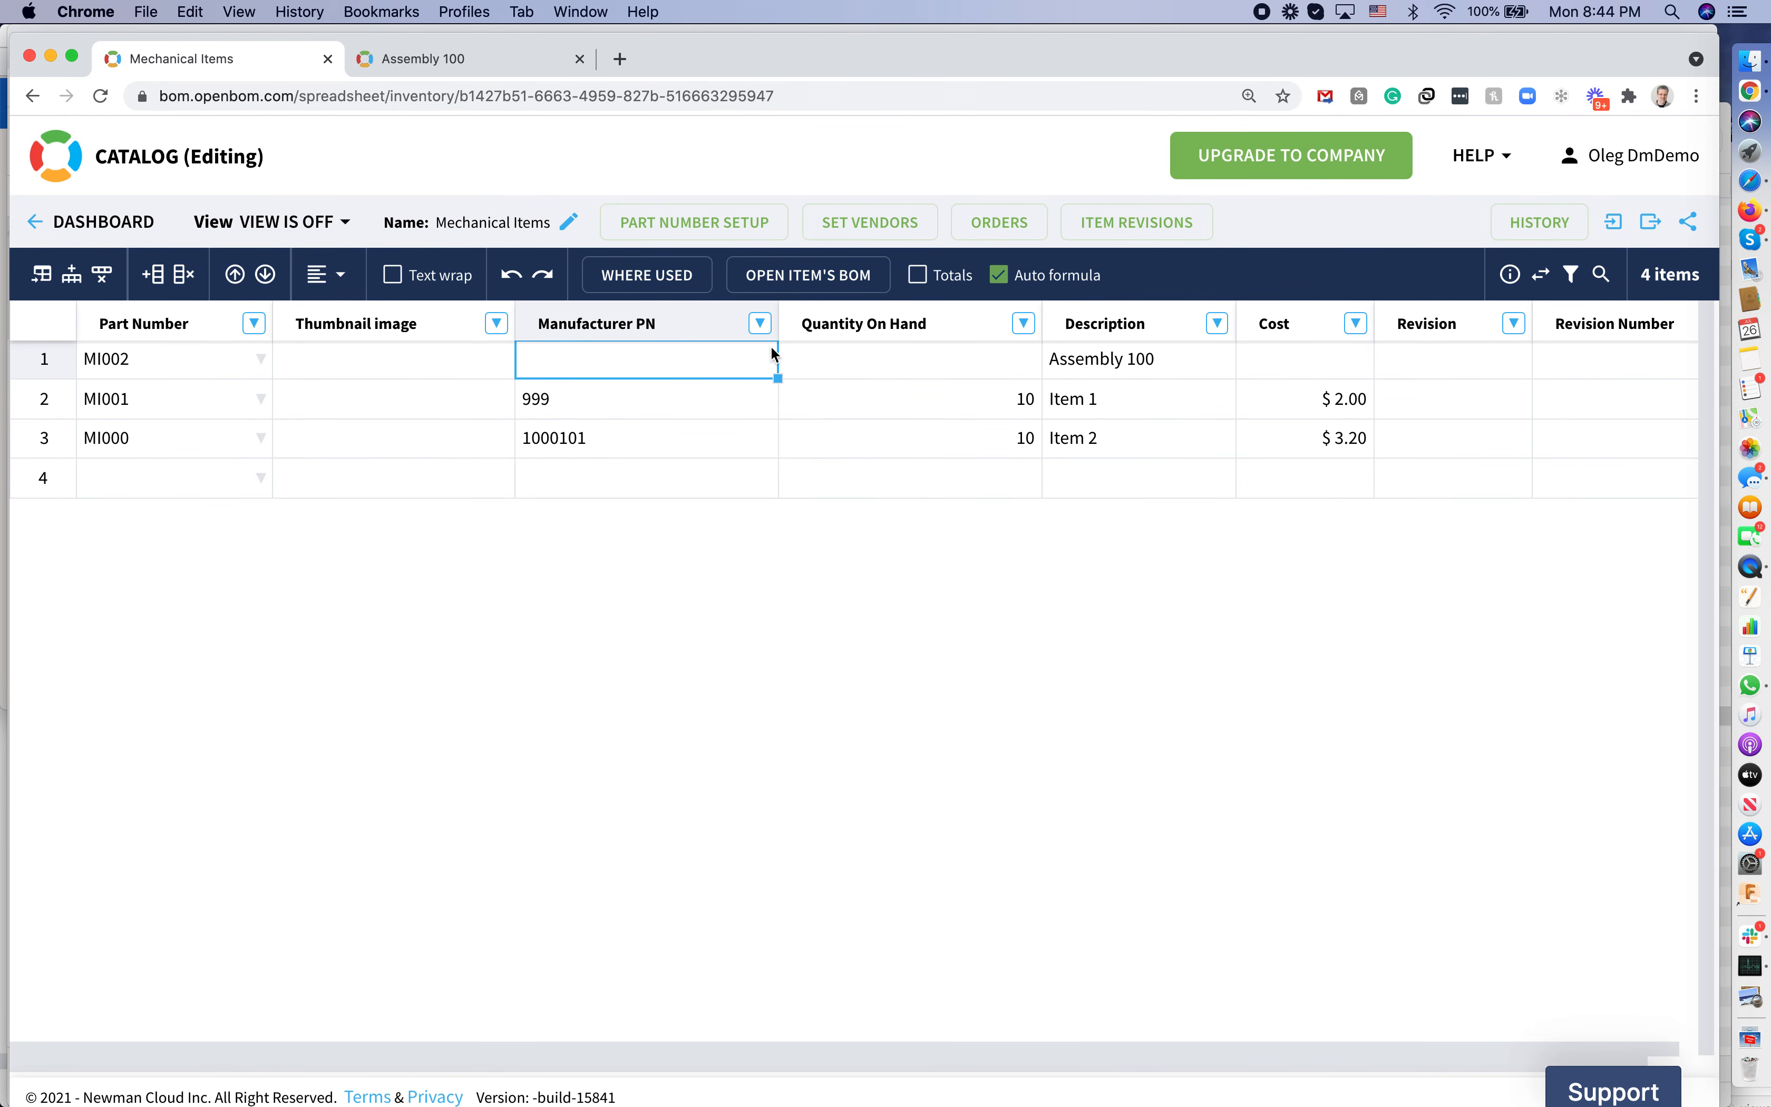
left_click(474, 66)
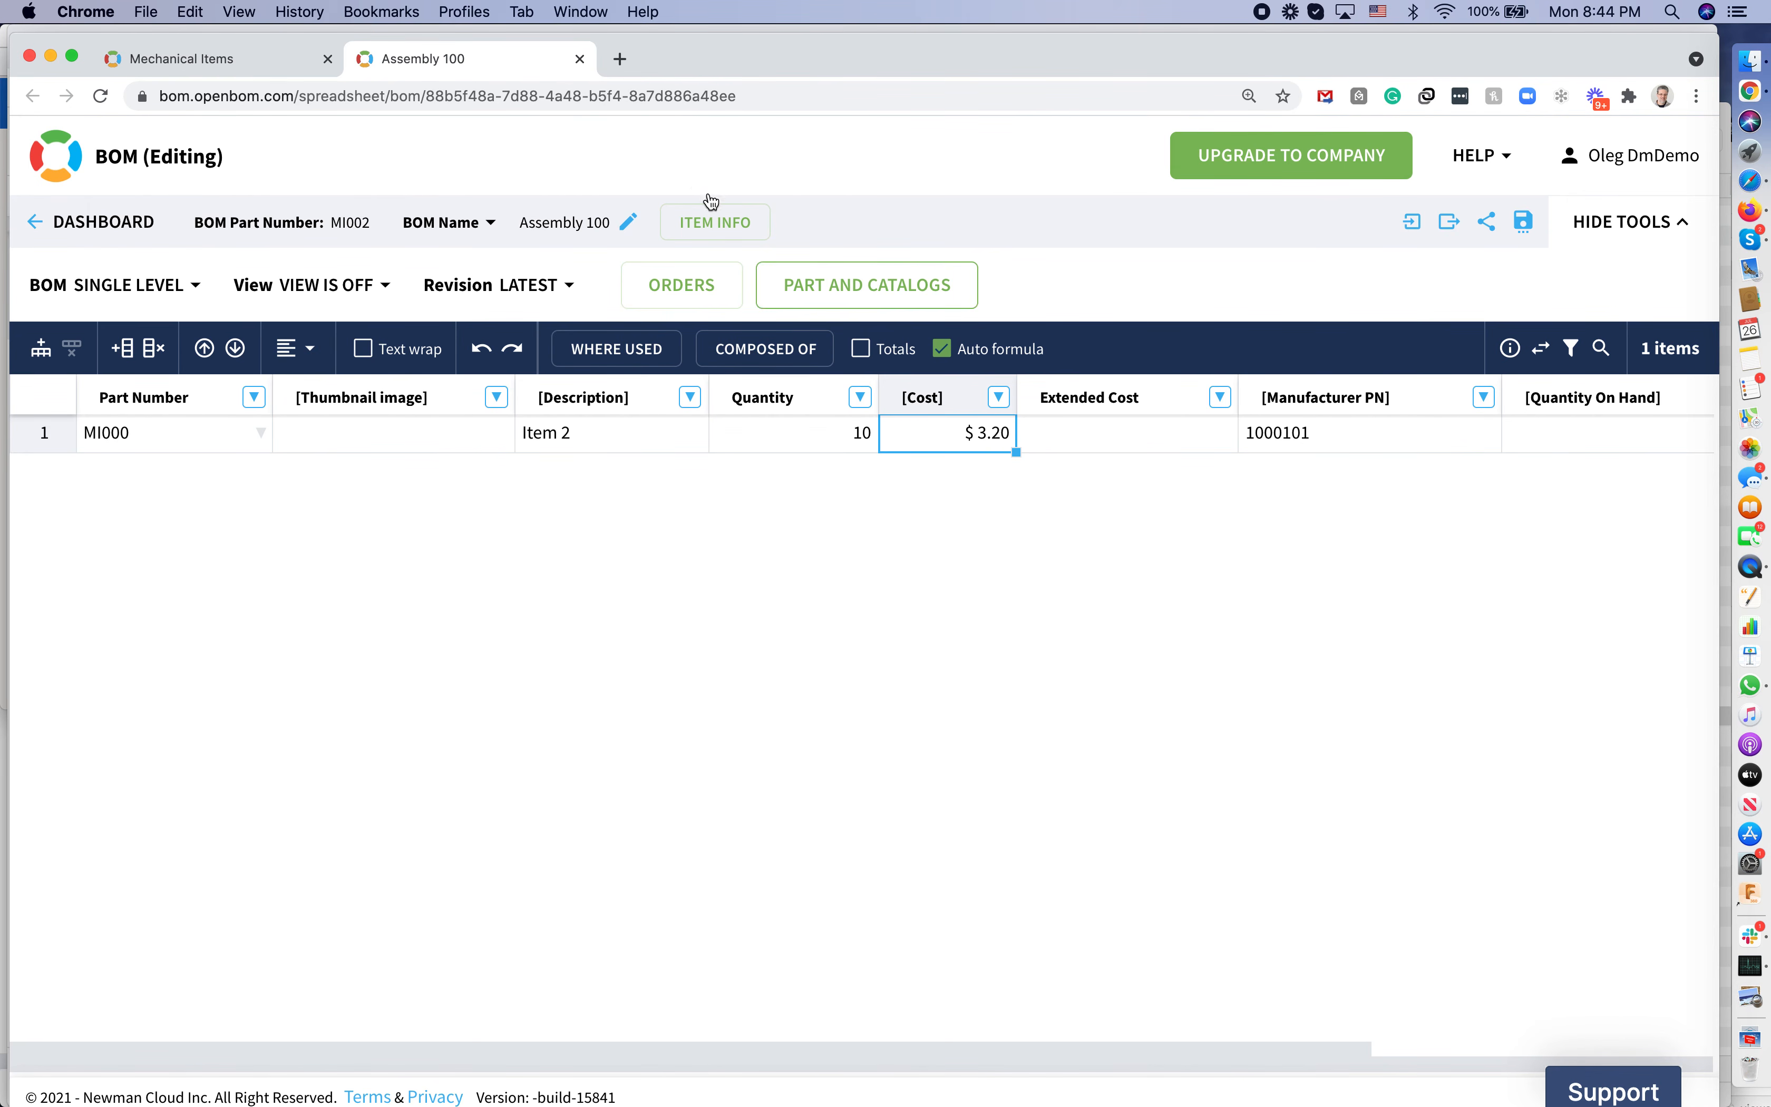
left_click(885, 289)
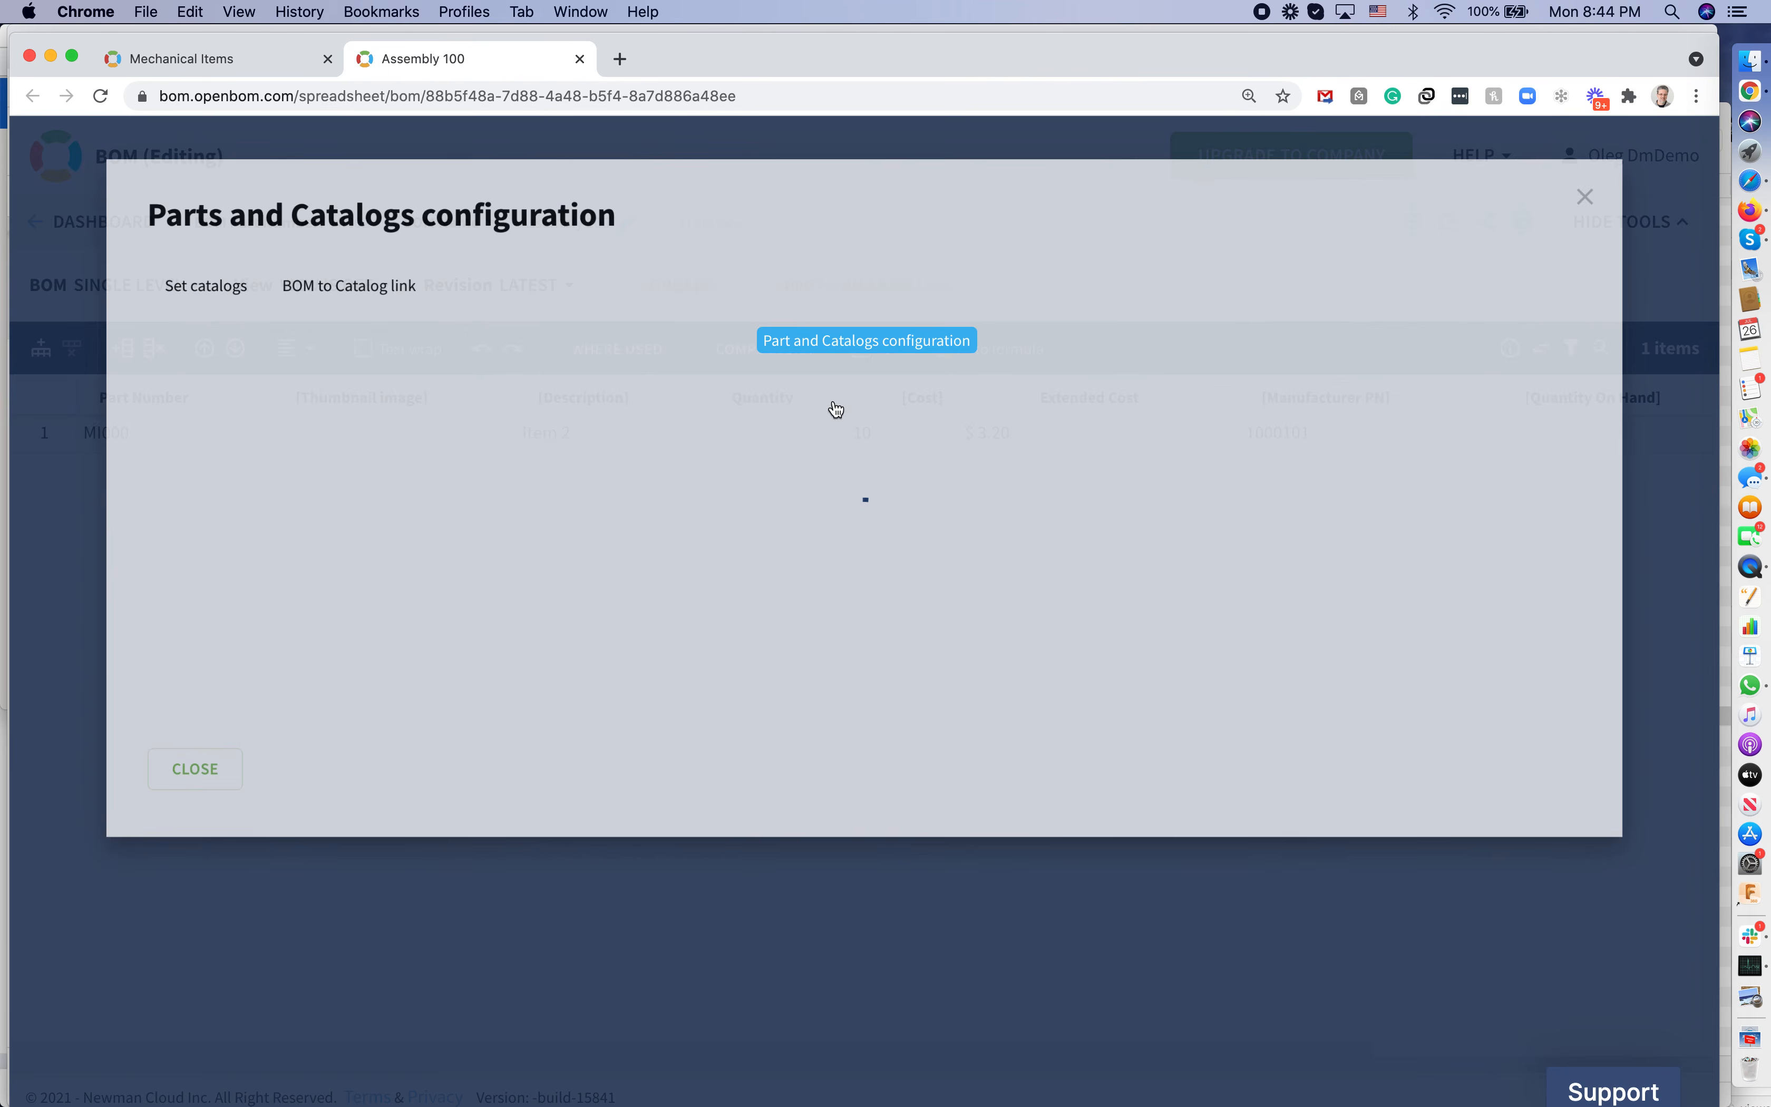
left_click(108, 805)
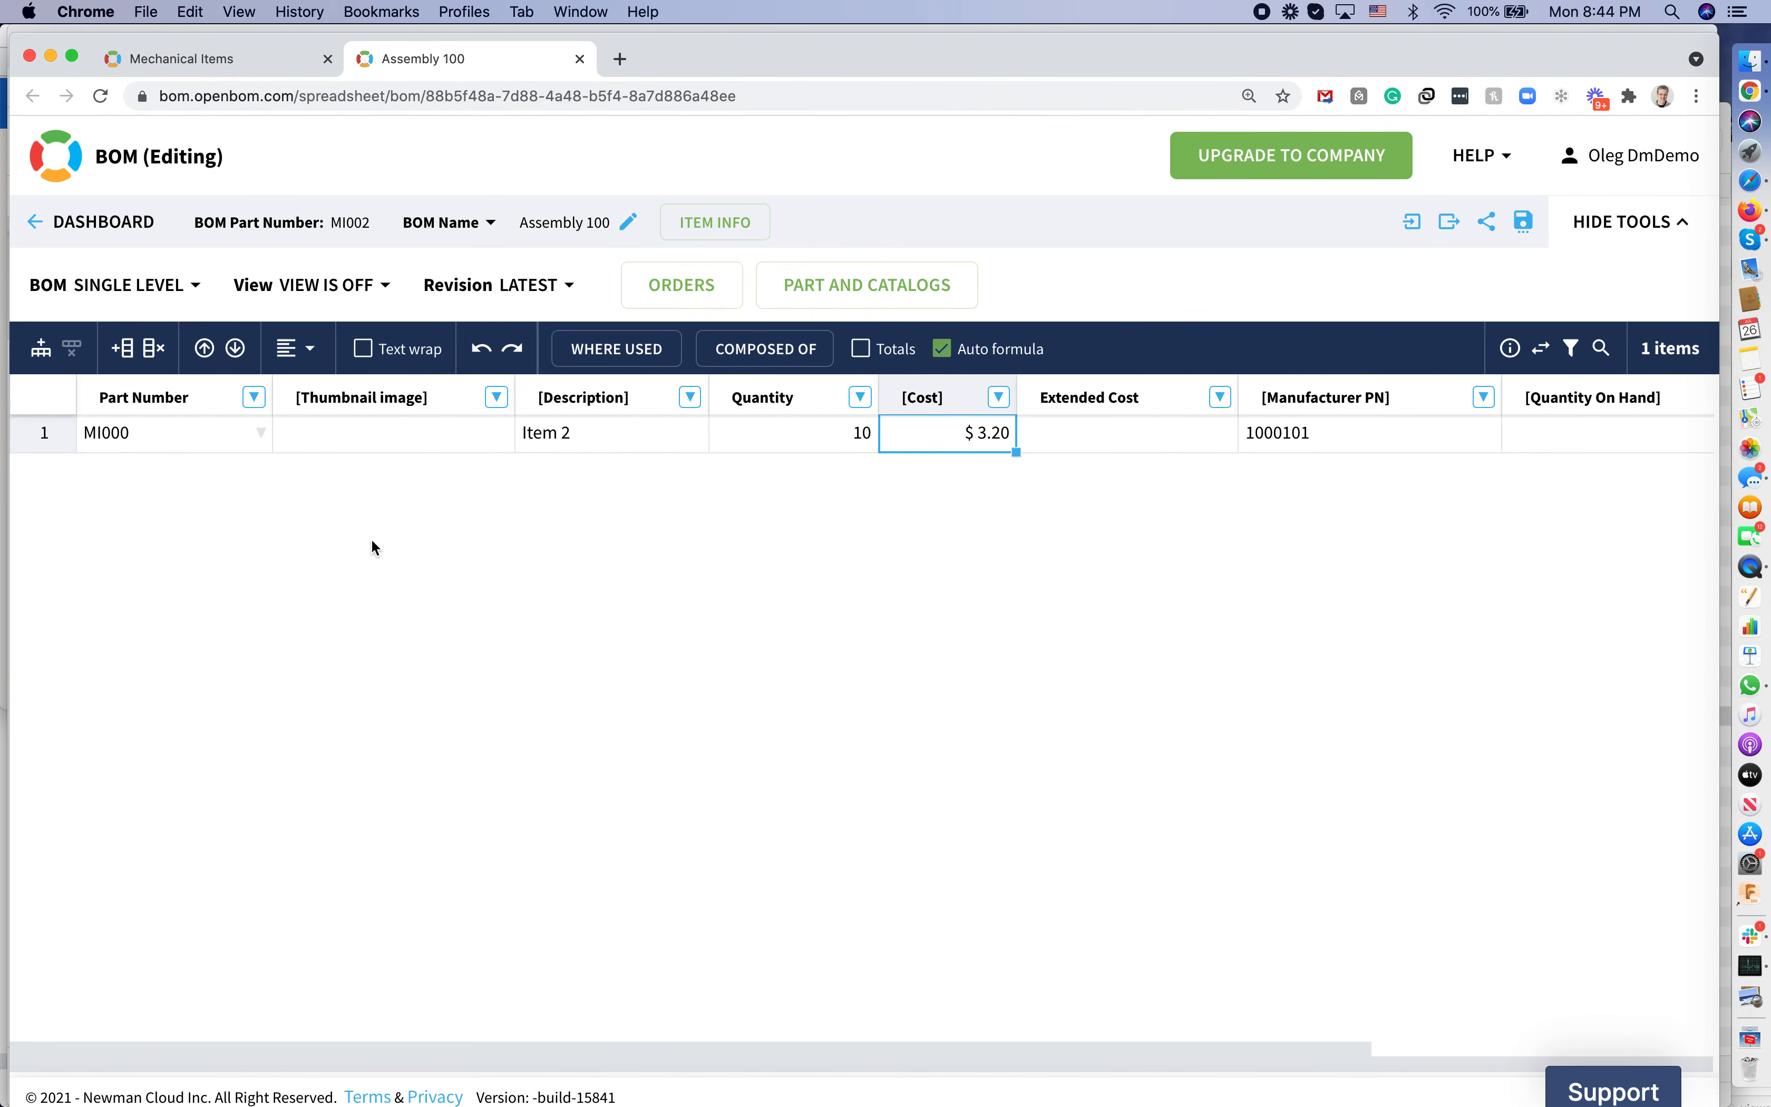
key("super+equal")
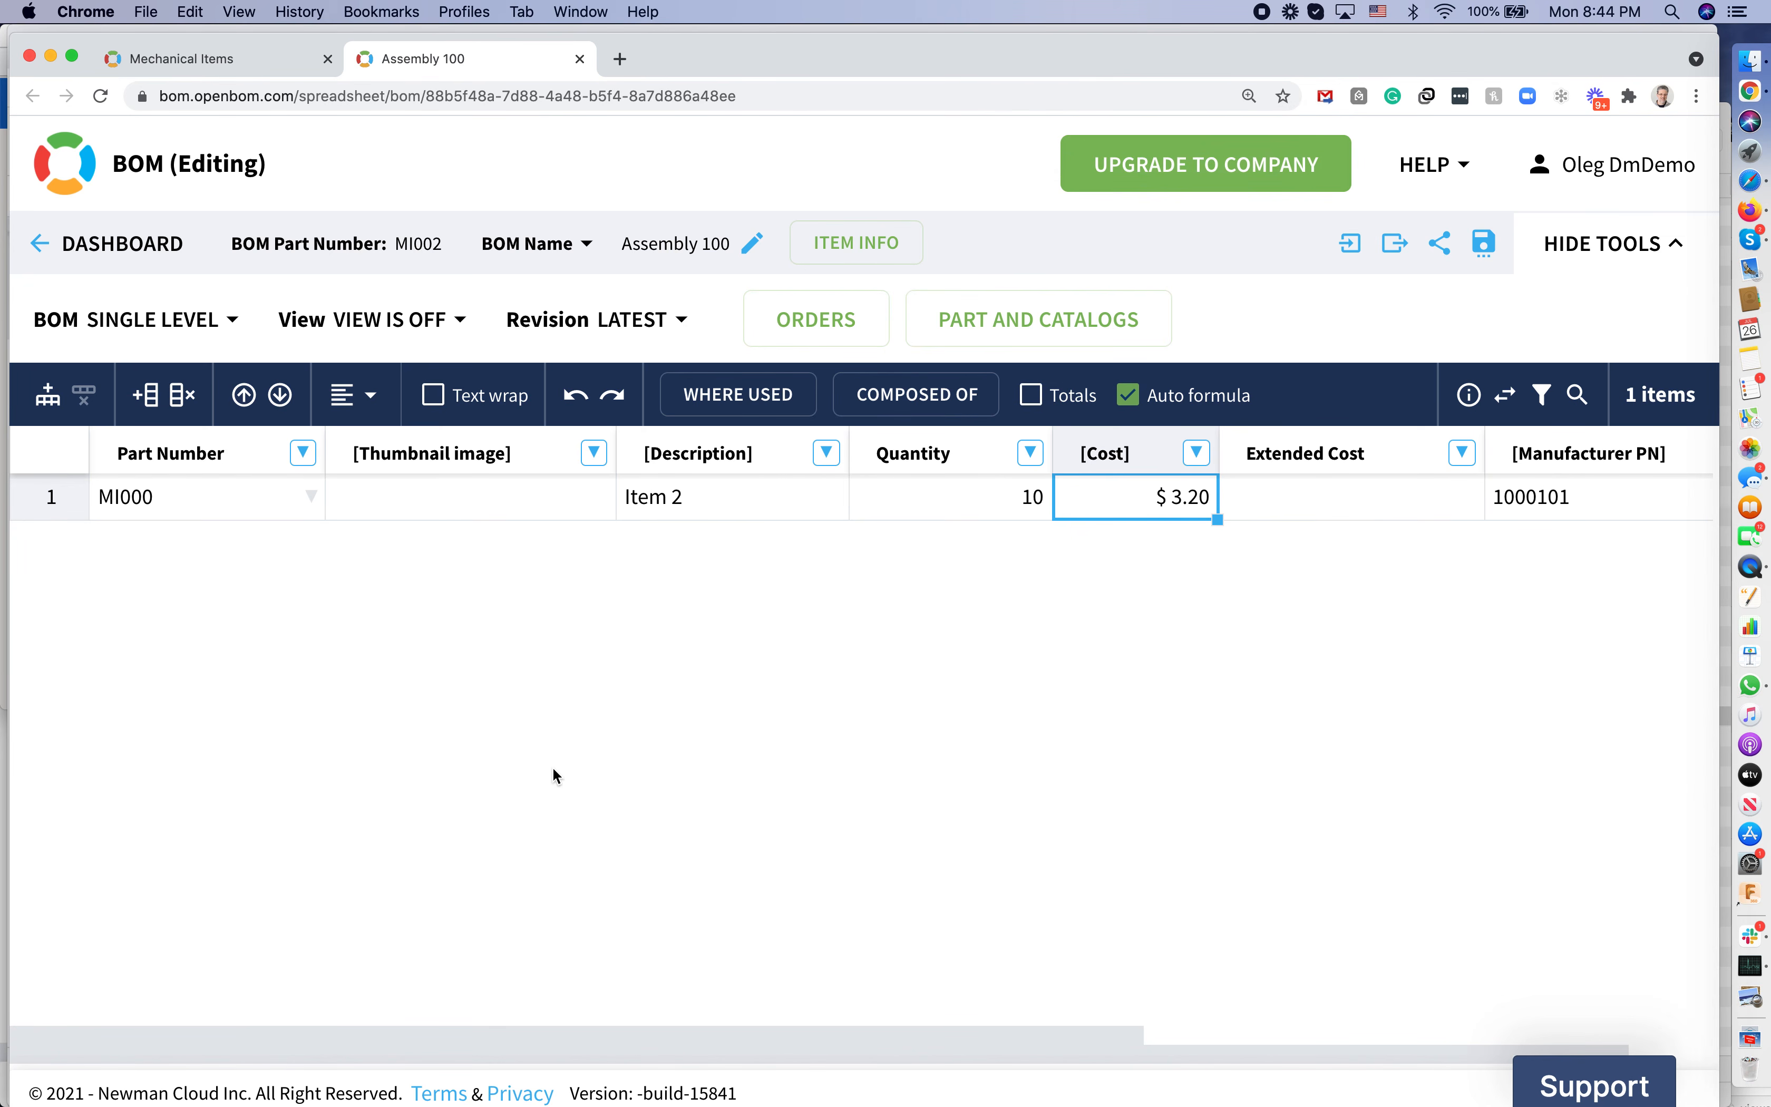
key("super+minus")
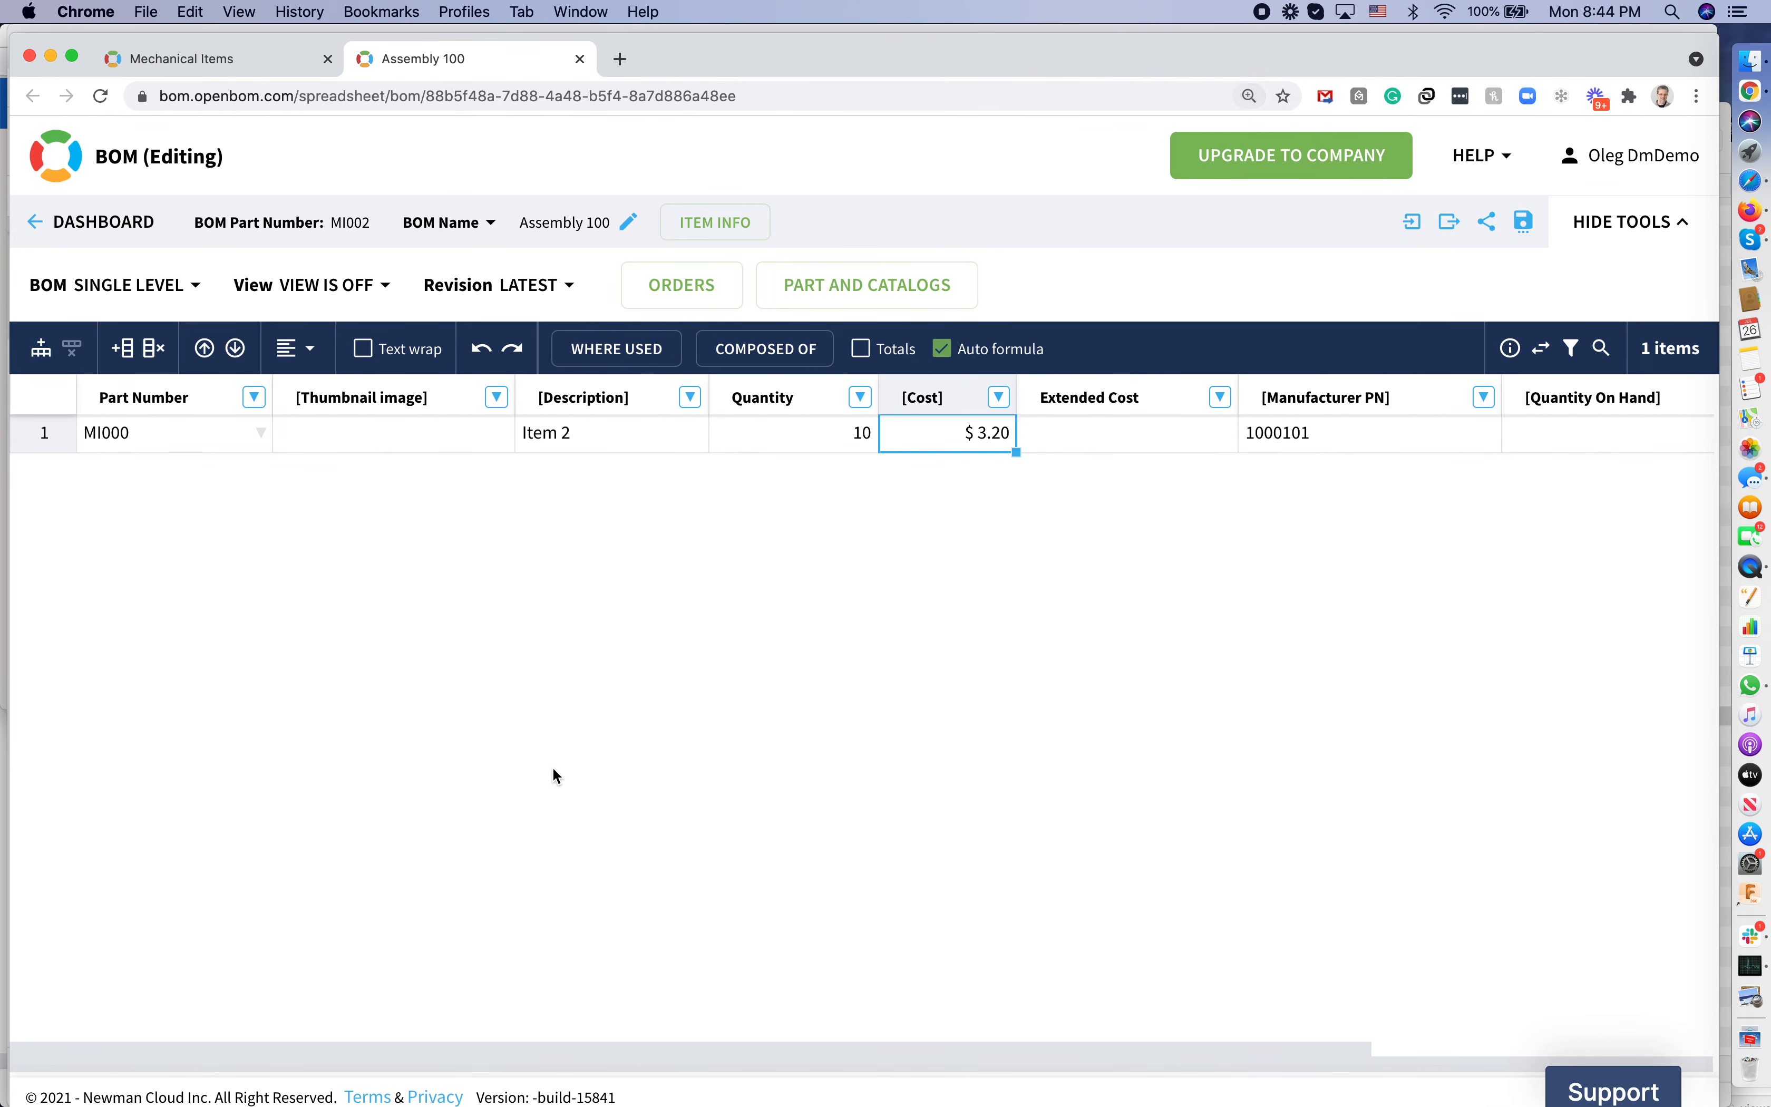